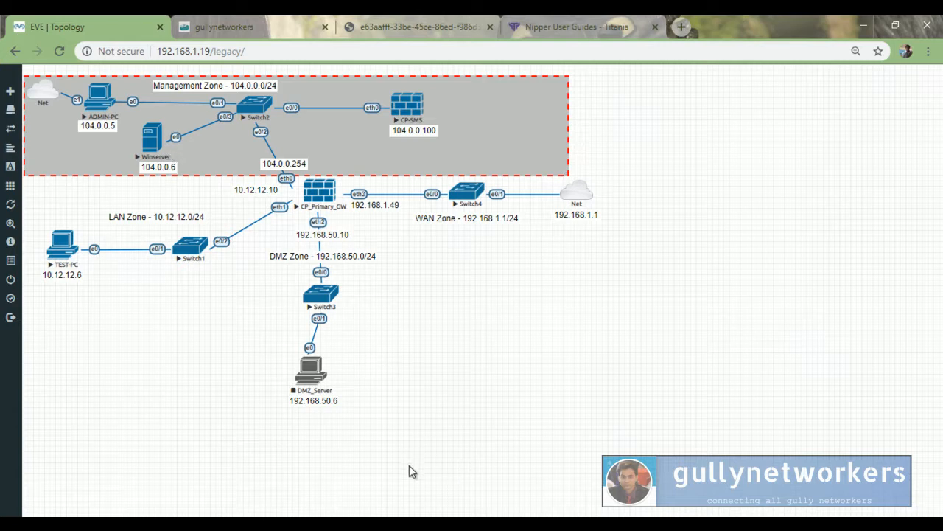
Switch to the Winserver console, view the Nipper Studio home screen behind the Gaia login page, and return to the EVE topology.
mouse_move(419, 514)
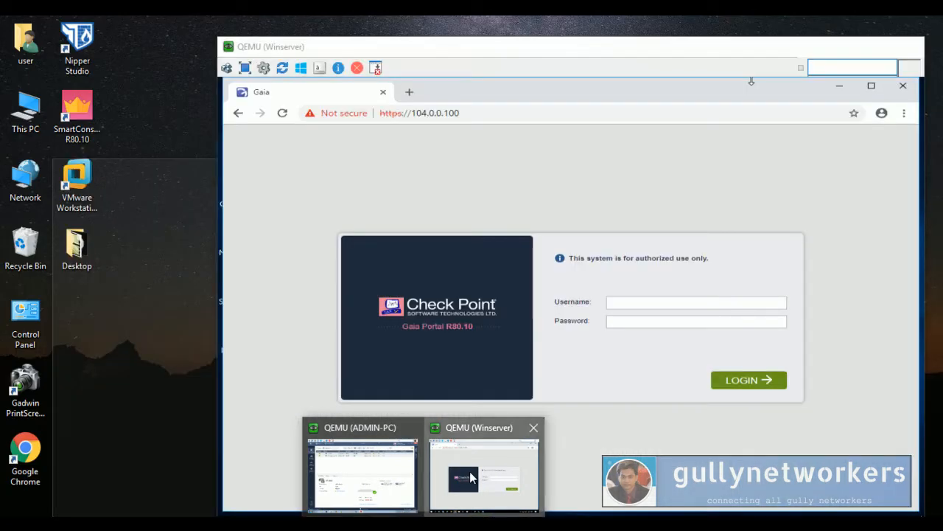
left_click(473, 478)
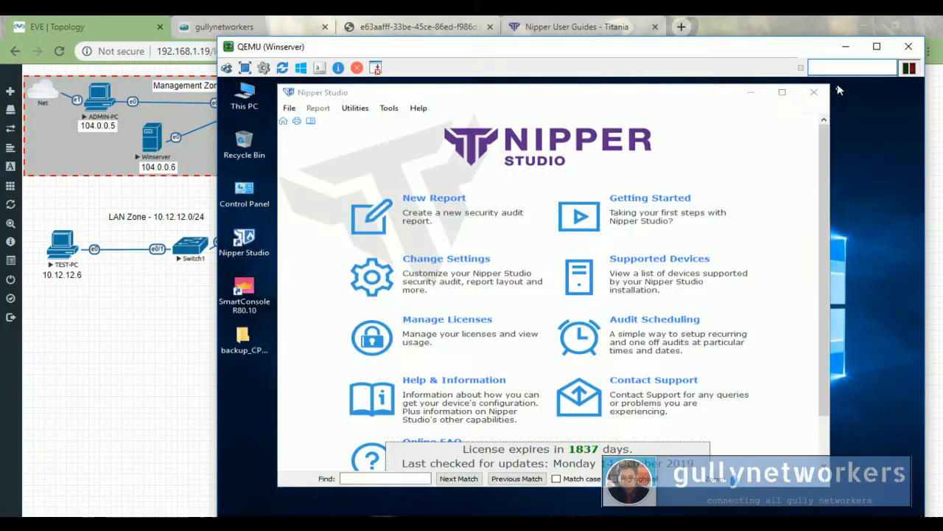
left_click(839, 86)
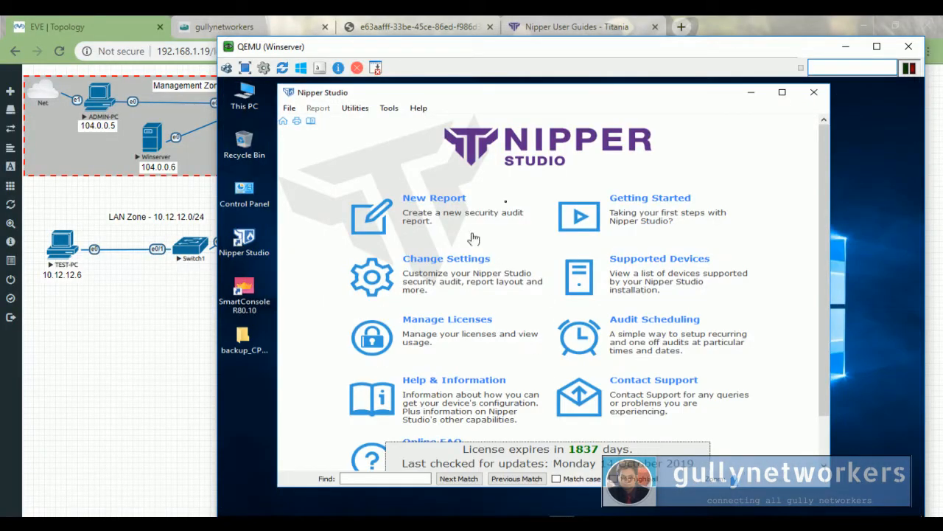
left_click(846, 47)
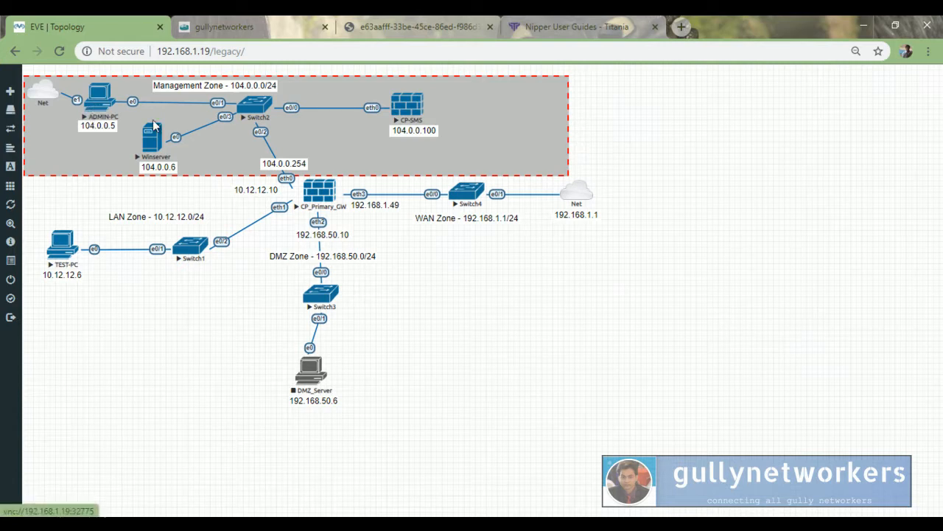
Switch to the ADMIN-PC console and compare the gateways and servers in SmartConsole with the CP-SMS node in the topology.
mouse_move(424, 525)
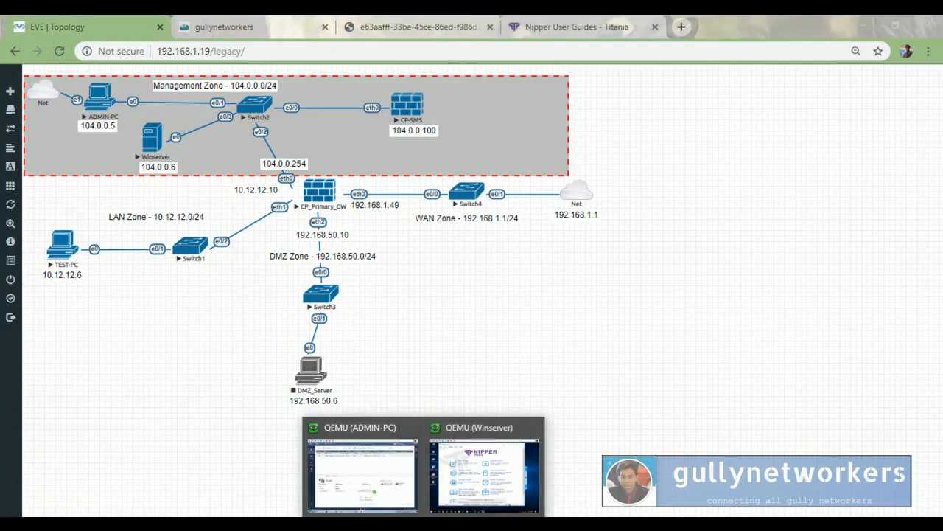
left_click(383, 477)
left_click_drag(182, 173, 373, 53)
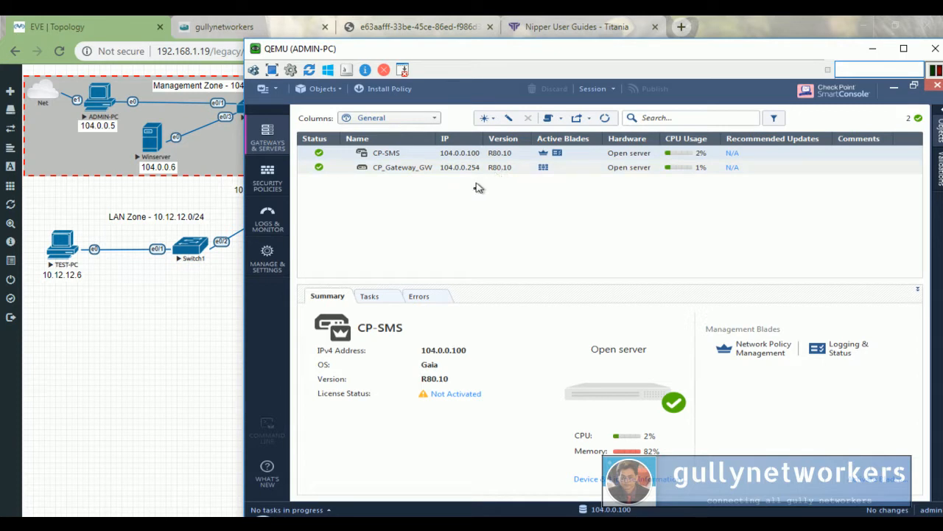
left_click_drag(424, 52, 342, 191)
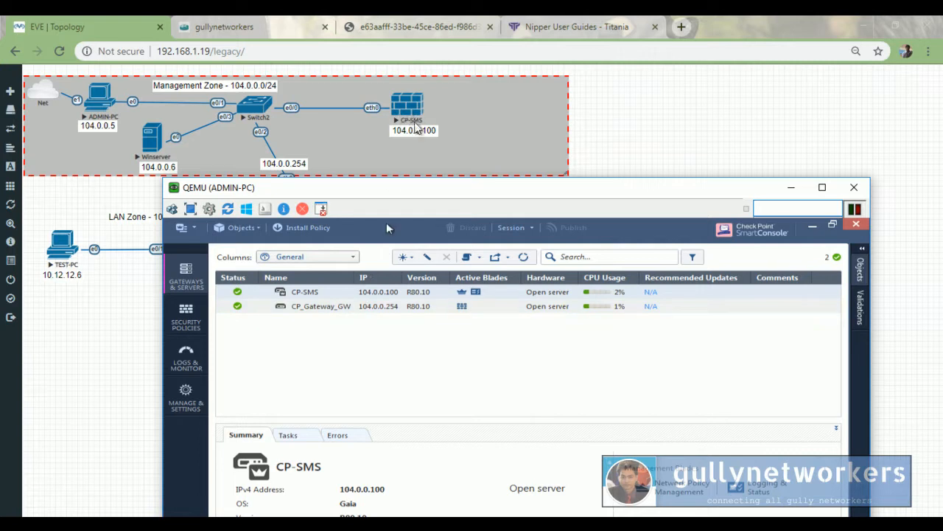
left_click_drag(432, 194, 518, 66)
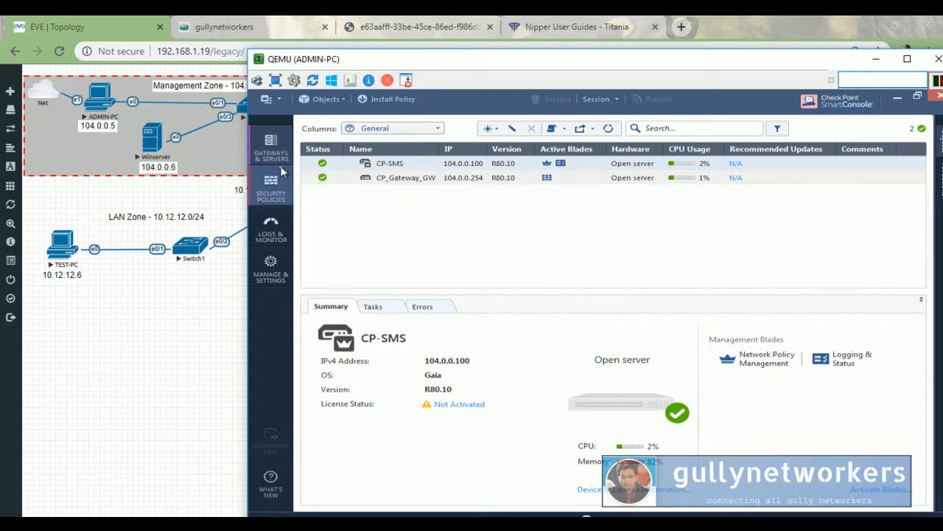
Show the security policies in SmartConsole, examine the Access Control rules, and compare them with the topology around CP_Primary_GW.
left_click(271, 190)
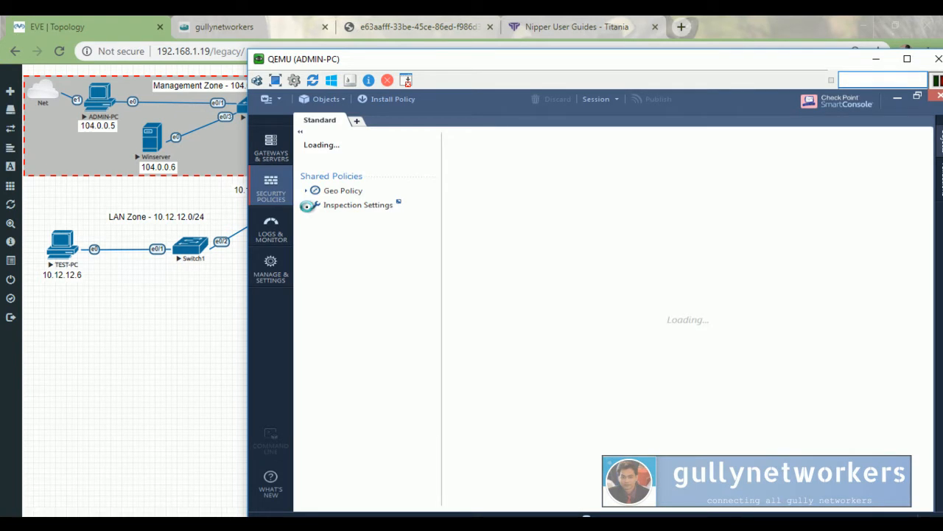
left_click_drag(674, 58, 481, 58)
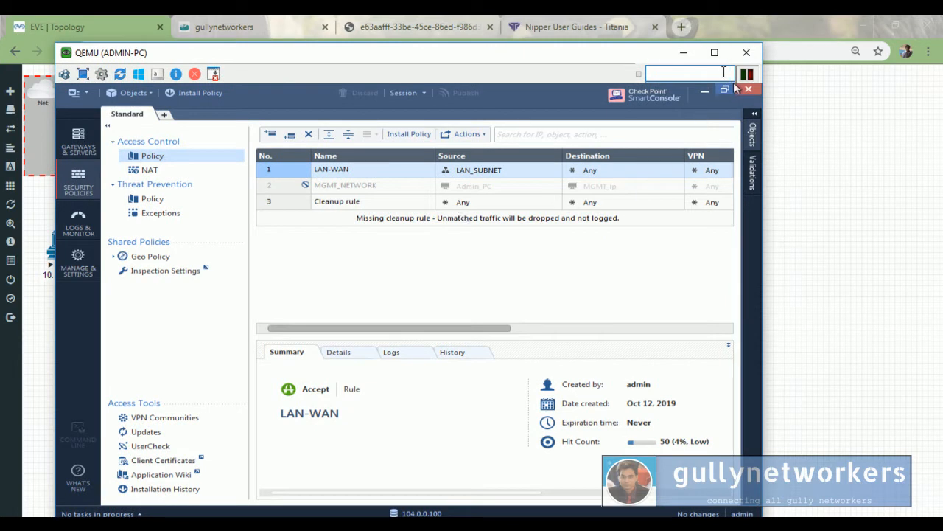
left_click(715, 53)
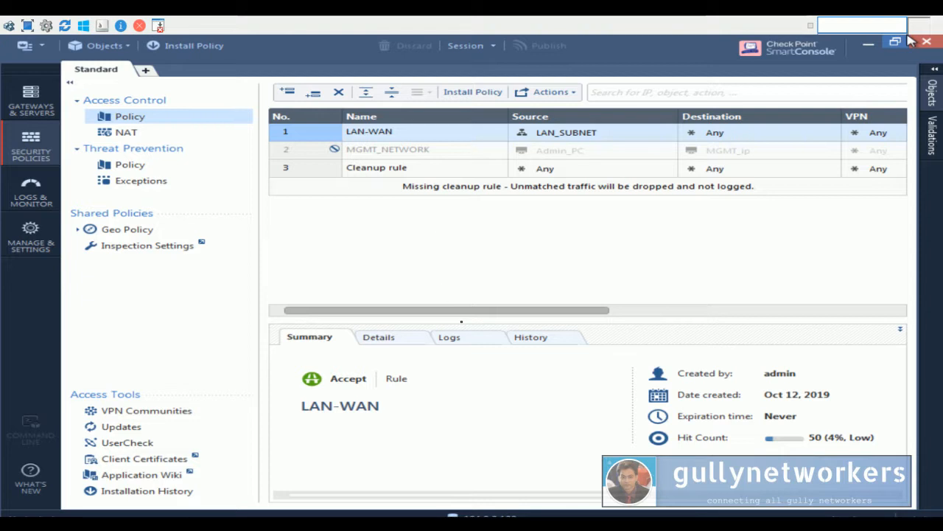
mouse_move(468, 311)
left_mouse_down()
mouse_move(537, 314)
mouse_move(465, 309)
left_mouse_up()
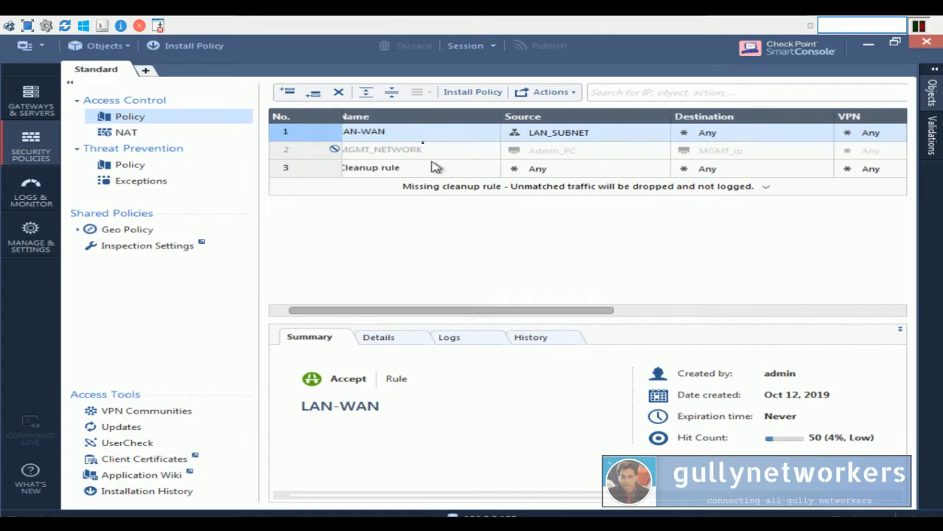
left_click(701, 22)
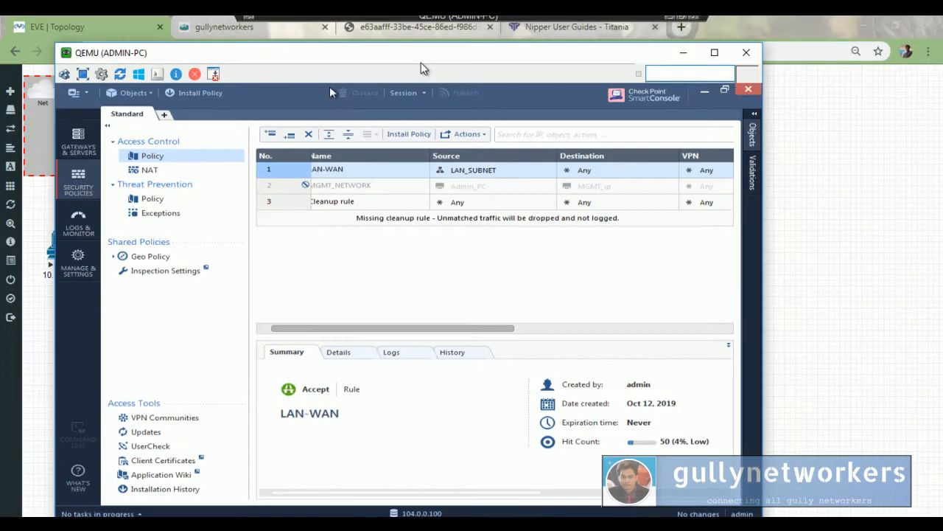
left_click_drag(250, 59, 527, 344)
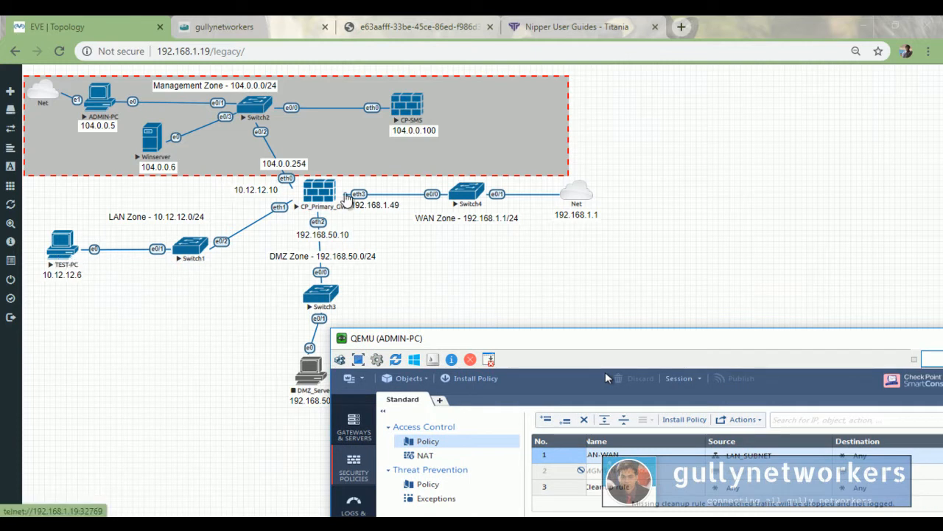
left_click_drag(592, 343, 370, 296)
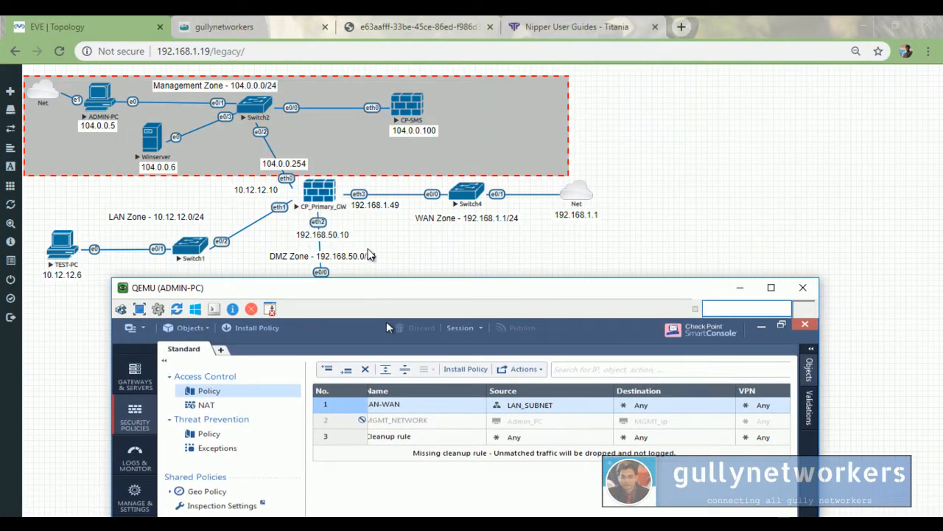
Open the CheckPoint Lab on EVE-NG post on gullynetworkers.com and look over its network topology.
left_click(271, 29)
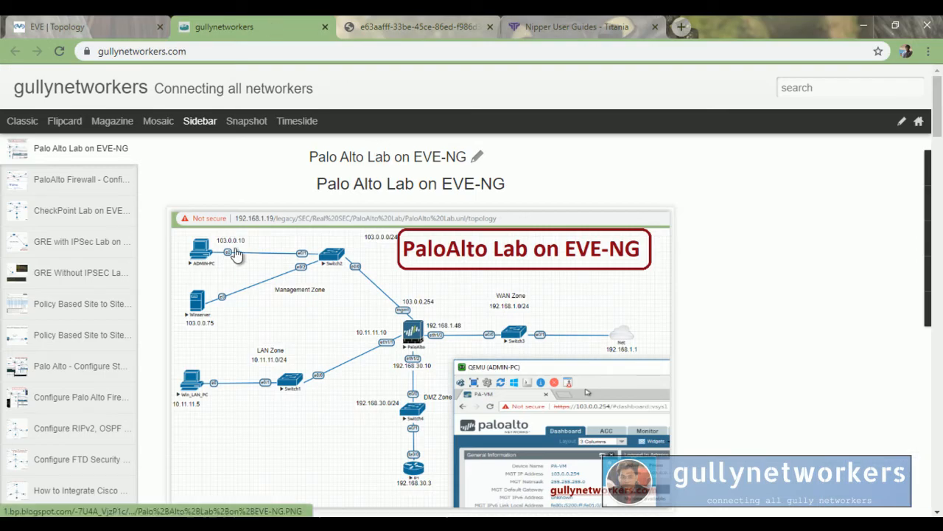
left_click(116, 212)
scroll(278, 272, "down", 1)
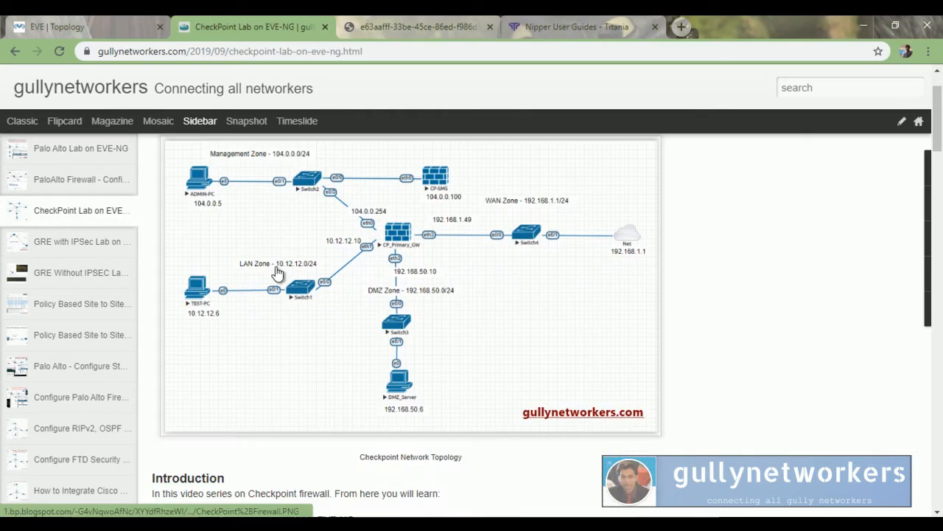
scroll(278, 273, "down", 4)
scroll(278, 274, "up", 5)
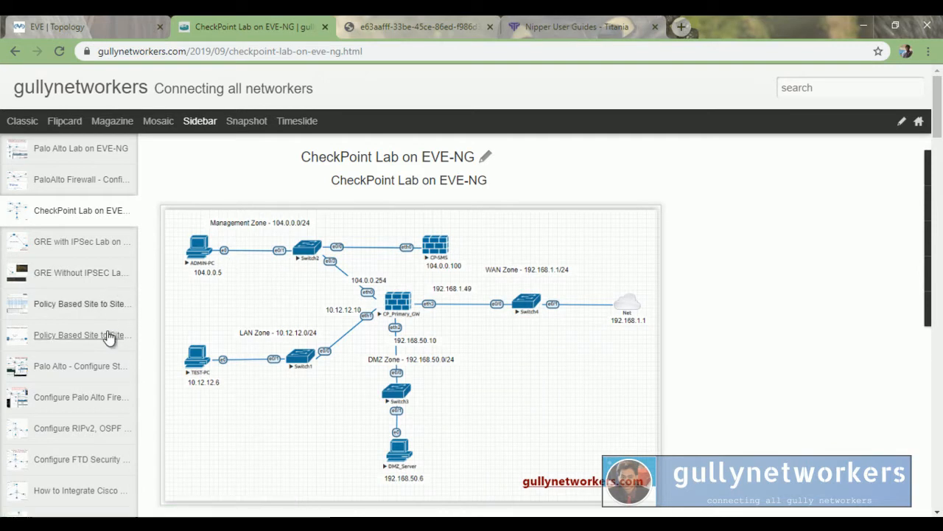
Browse the blog's list of other lab posts alongside the CheckPoint article.
scroll(109, 338, "down", 1)
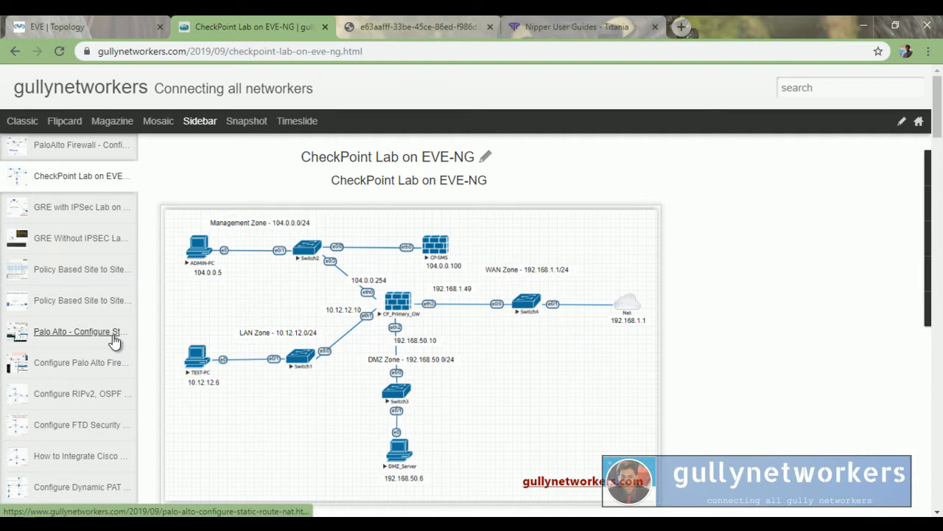
scroll(289, 312, "down", 1)
scroll(289, 313, "down", 5)
scroll(289, 313, "up", 6)
scroll(289, 312, "down", 1)
scroll(289, 311, "up", 1)
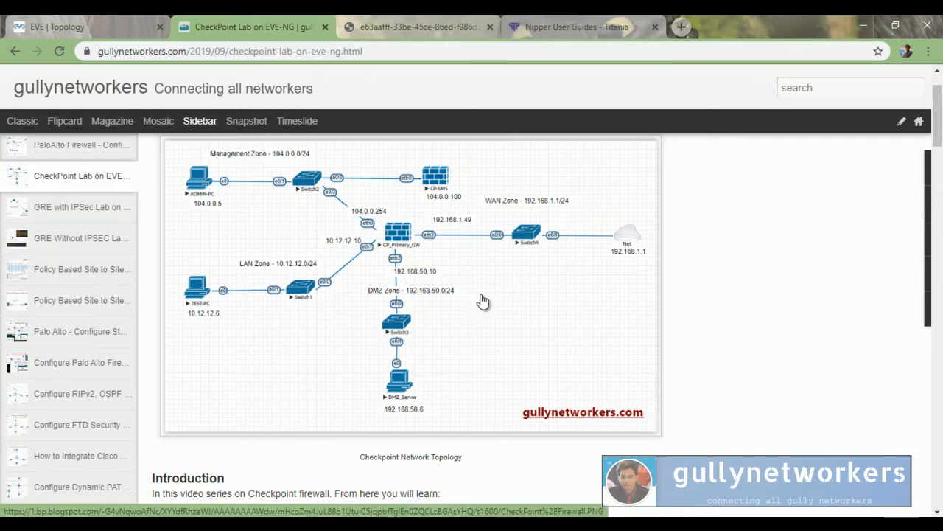
Look through the CheckPoint article's lab creation and primary gateway configuration sections with their embedded videos.
scroll(476, 307, "down", 5)
scroll(477, 308, "down", 1)
scroll(476, 308, "down", 3)
scroll(476, 308, "up", 3)
scroll(457, 308, "up", 1)
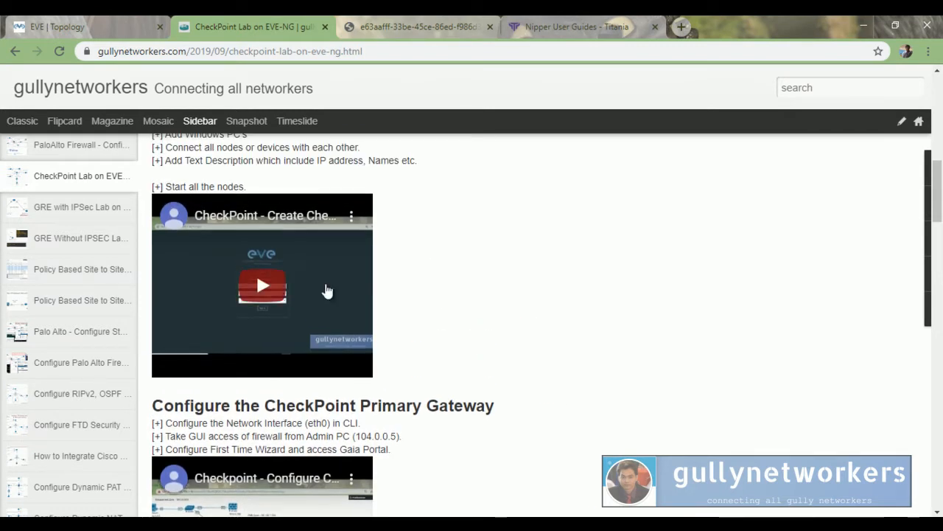
Return to the EVE topology and review the Management Zone nodes, restoring the browser window and enlarging it again.
left_click(123, 24)
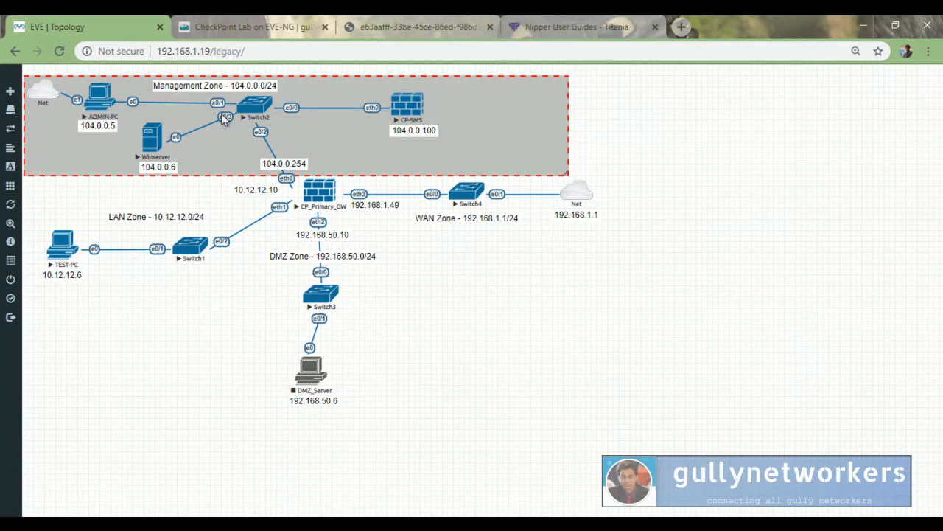
left_click(896, 25)
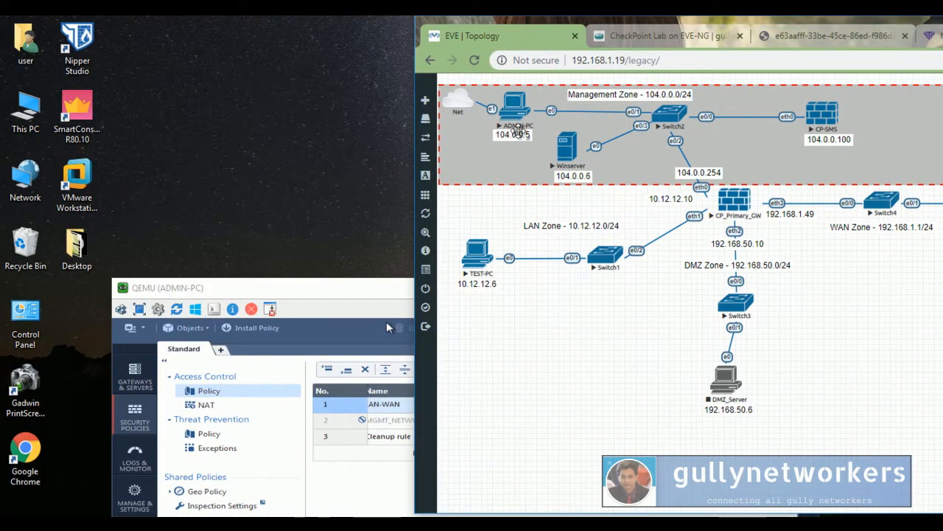
double_click(877, 27)
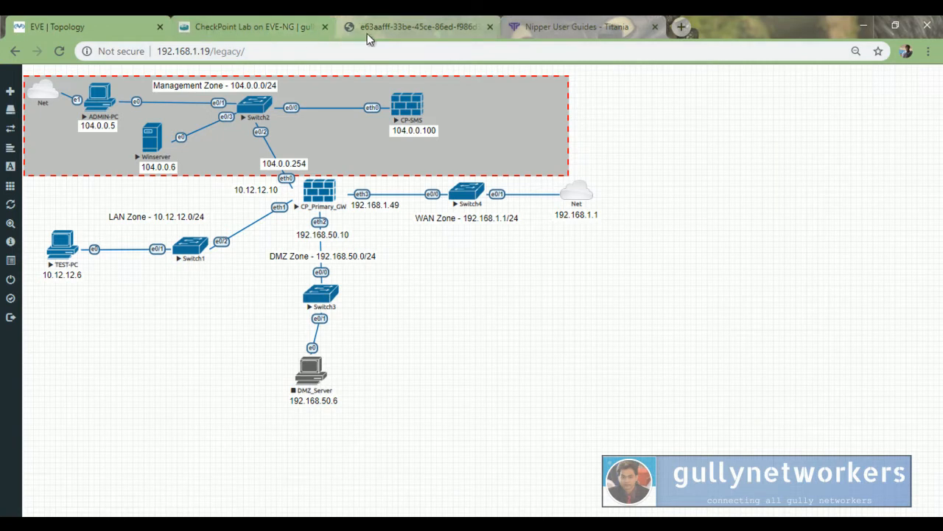
Show the Check Point Based Firewalls PDF guide and read which configuration files Nipper Studio requires.
left_click(416, 27)
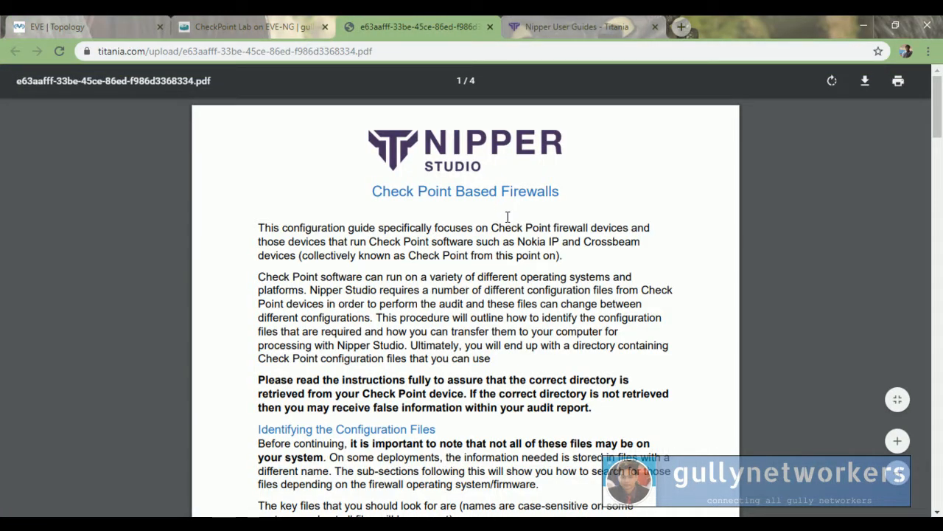
scroll(507, 217, "down", 2)
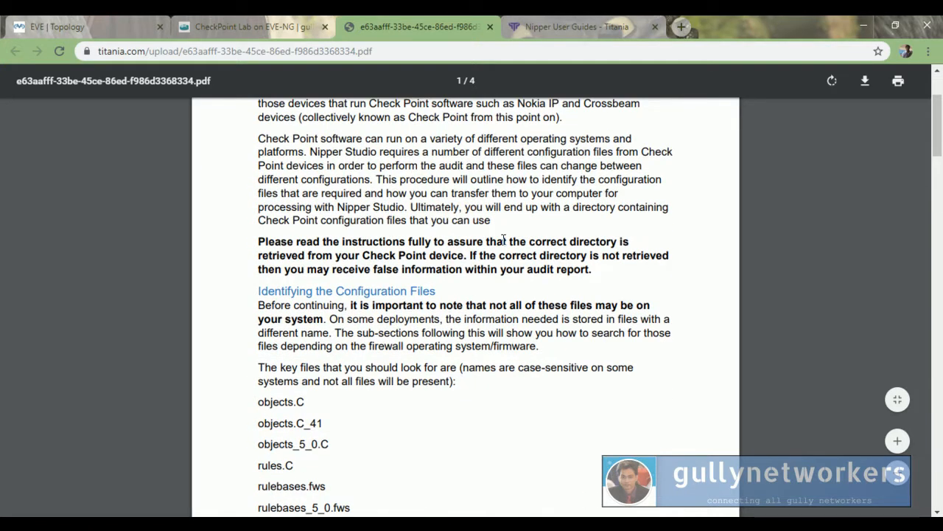
scroll(505, 243, "down", 2)
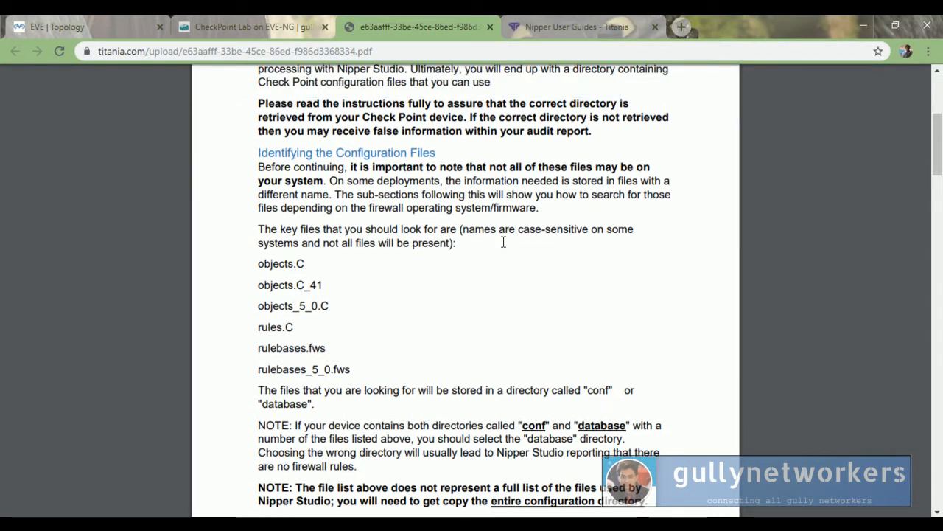
Show the Nipper User Guides page on titania.com, check its web address, and look through the list of device guides.
left_click(536, 30)
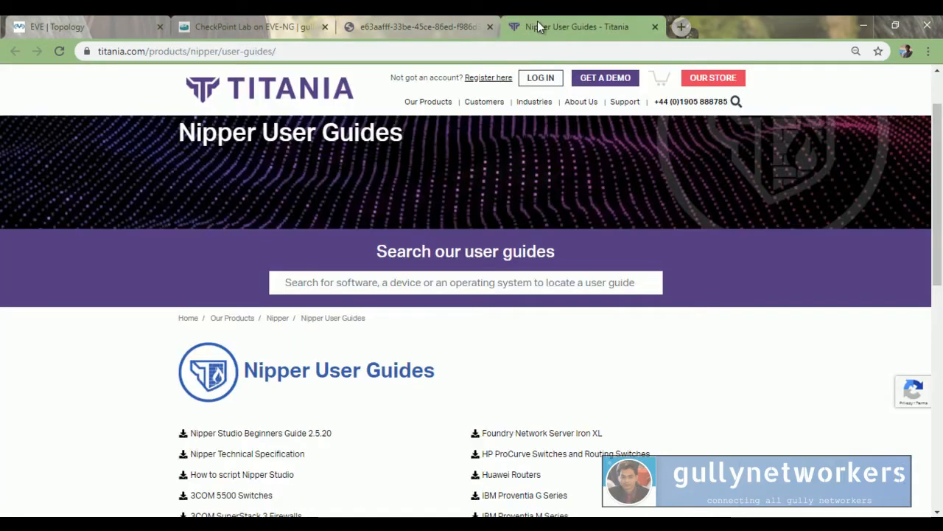
scroll(455, 232, "down", 4)
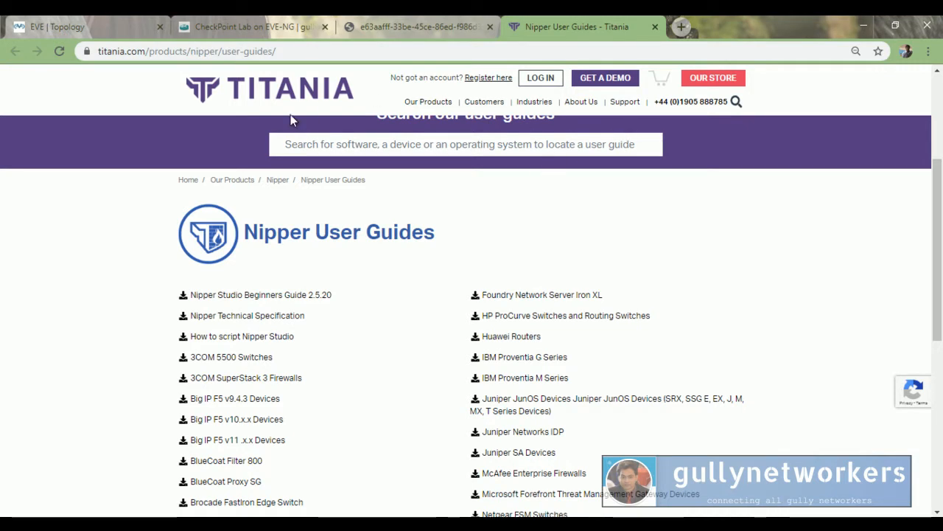
left_click(293, 50)
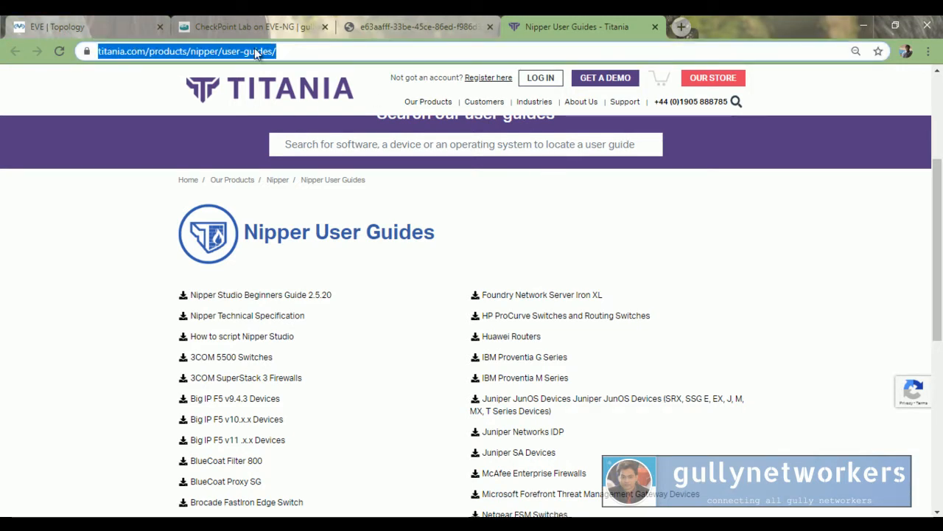
left_click(293, 50)
scroll(259, 379, "down", 2)
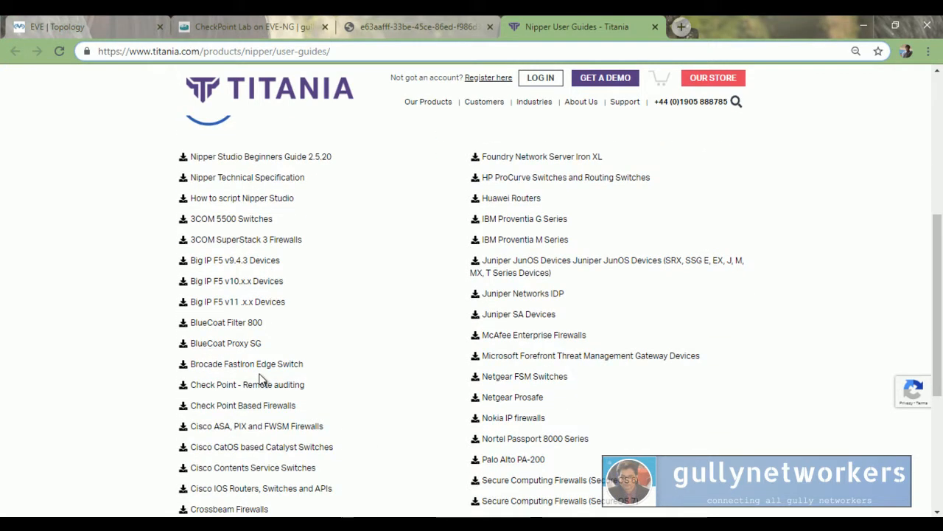
scroll(263, 379, "up", 1)
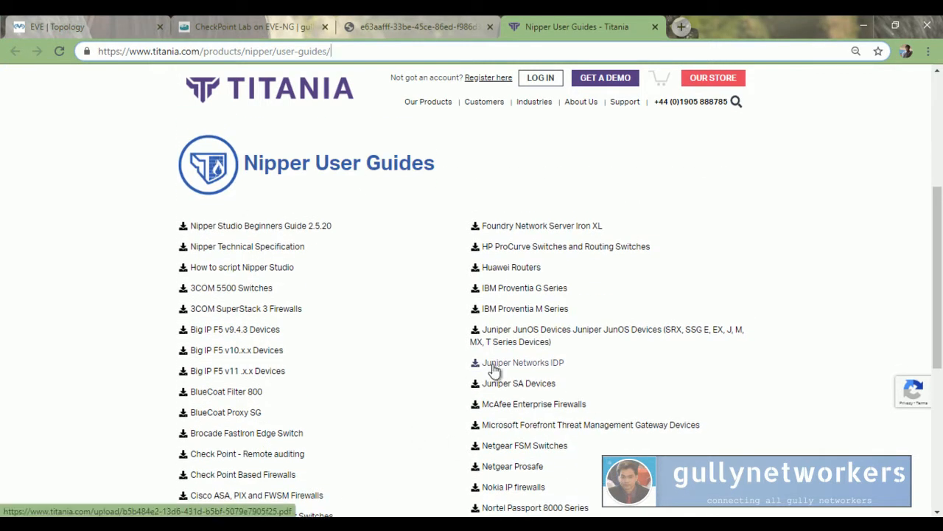
scroll(492, 370, "down", 1)
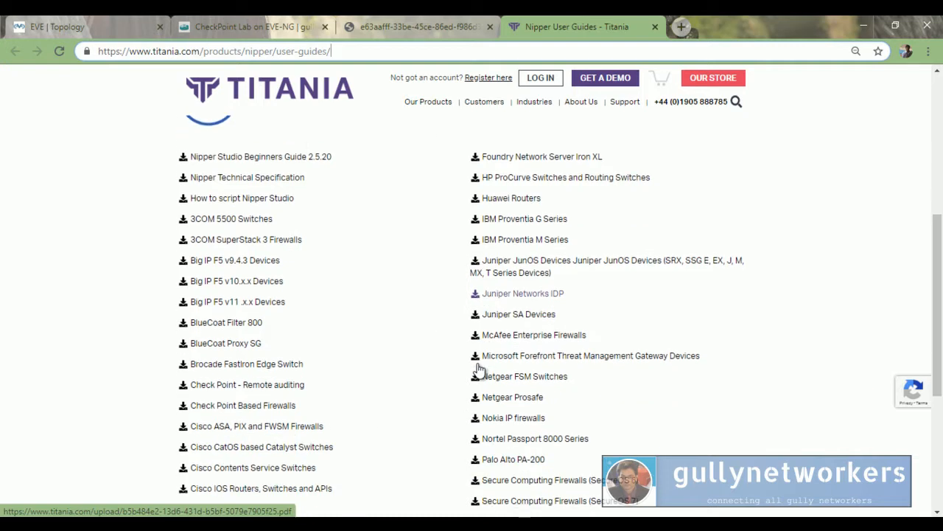
Open the Check Point Based Firewalls guide from the list in a new tab and read its introduction.
right_click(267, 405)
left_click(330, 299)
left_click(709, 28)
scroll(546, 344, "down", 2)
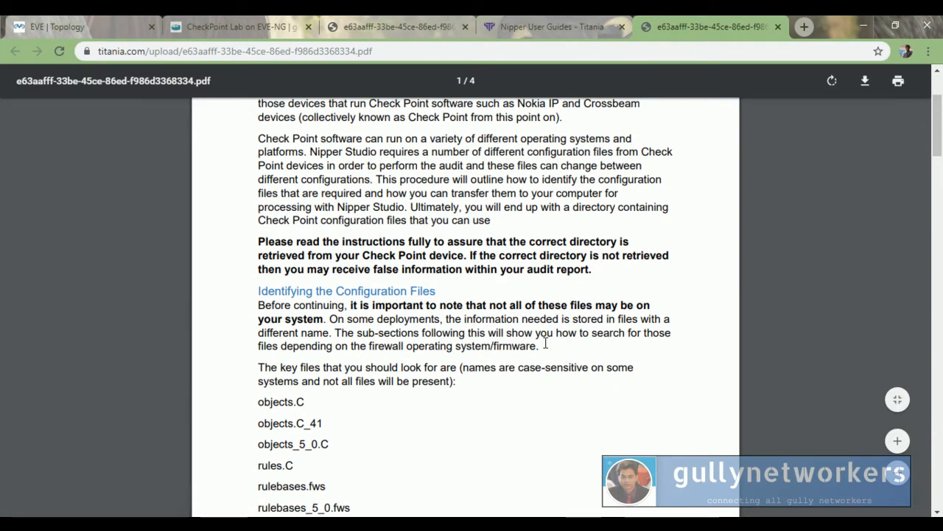
scroll(545, 343, "up", 1)
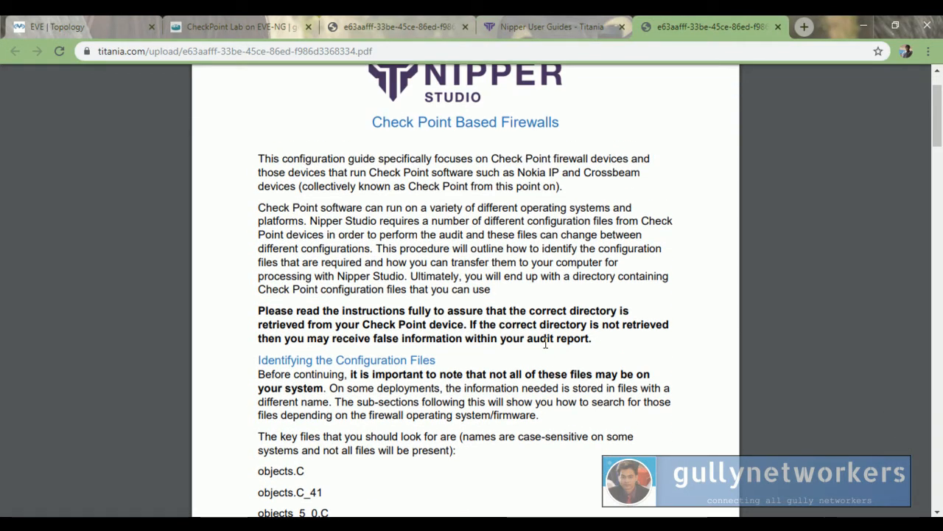
Highlight the list of key configuration files, from objects.C to rulebases_5_0.fws, in the Check Point Based Firewalls guide.
scroll(546, 343, "down", 3)
left_click_drag(258, 230, 350, 367)
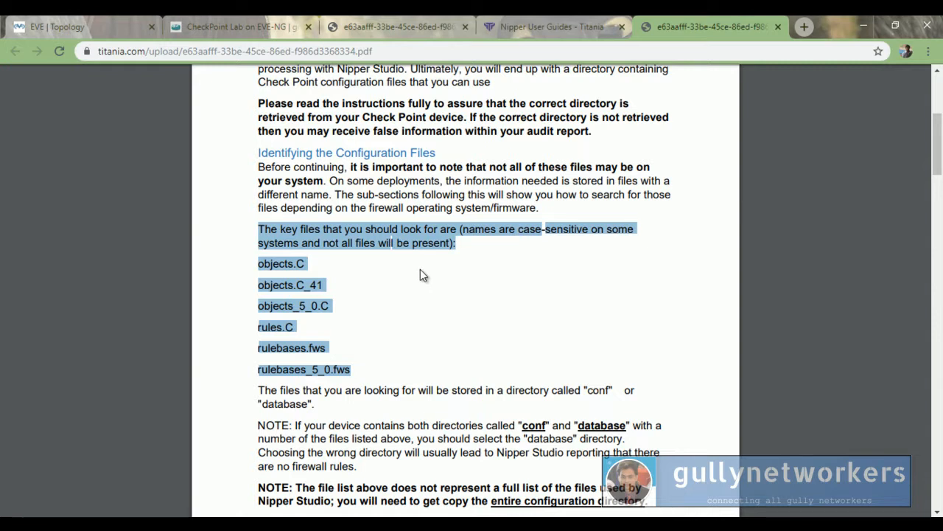
left_click_drag(227, 264, 360, 378)
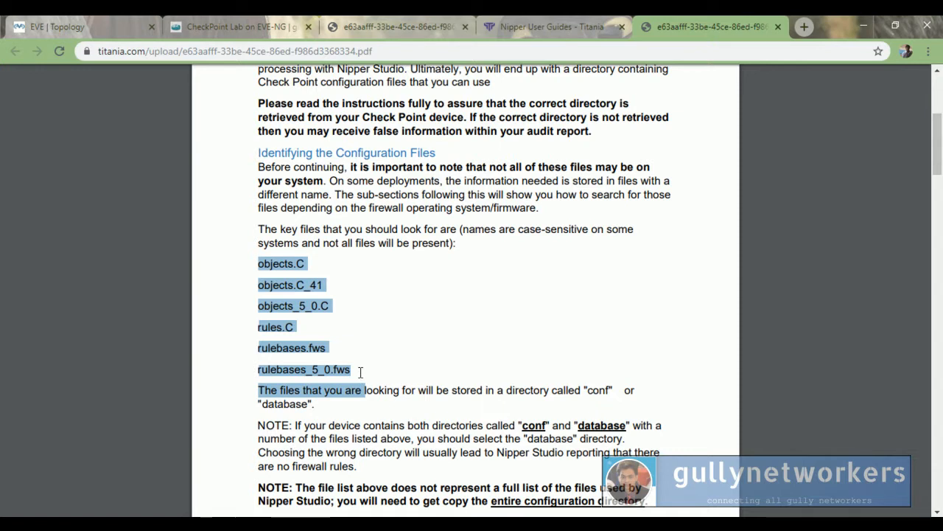
left_click(397, 385)
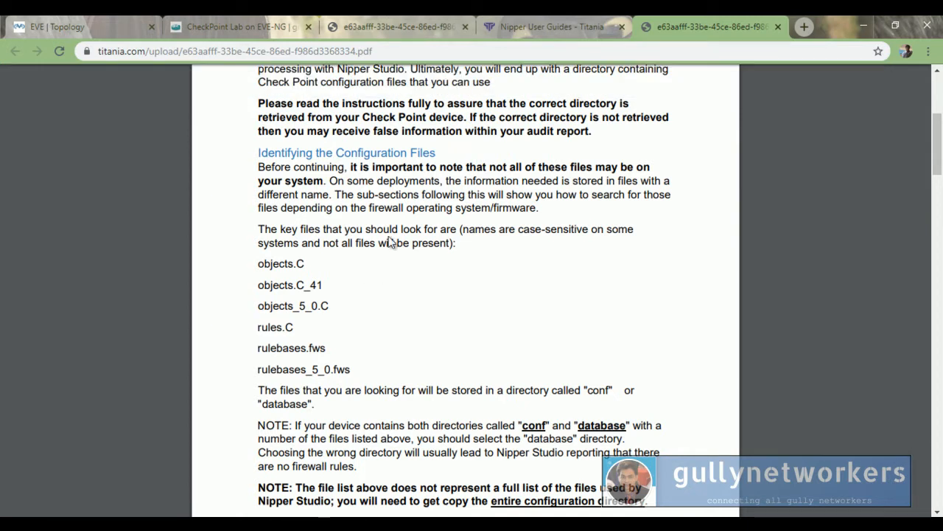
left_click_drag(258, 230, 416, 364)
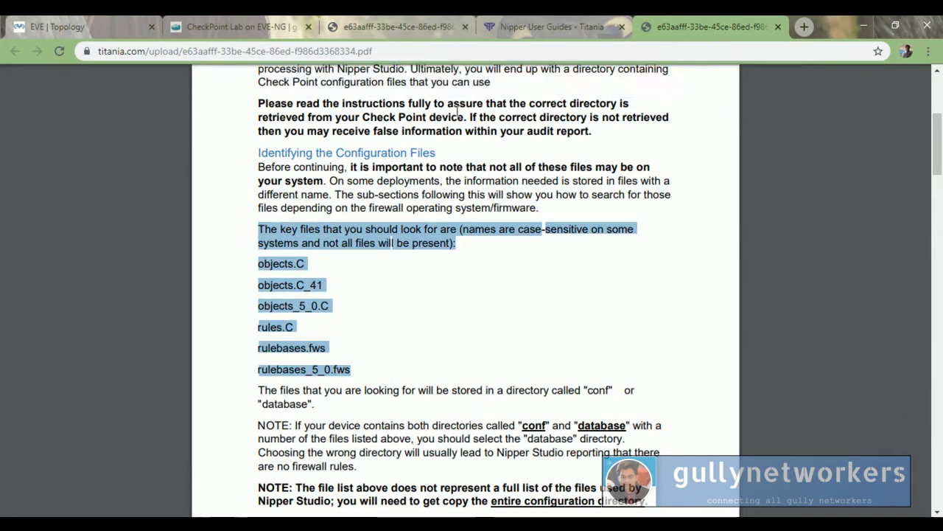
Return to the EVE topology, switch to the Winserver QEMU console, and enlarge it to full screen.
left_click(278, 20)
left_click(118, 27)
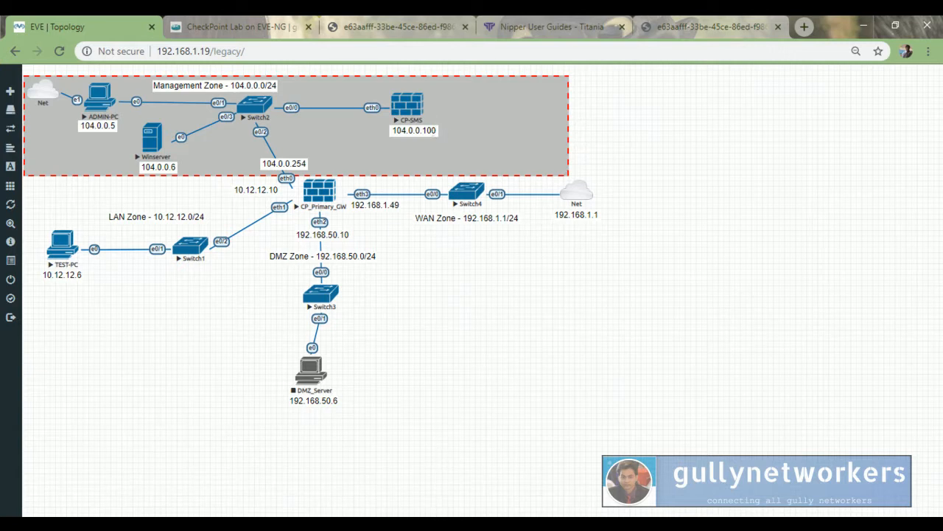
mouse_move(424, 524)
mouse_move(451, 491)
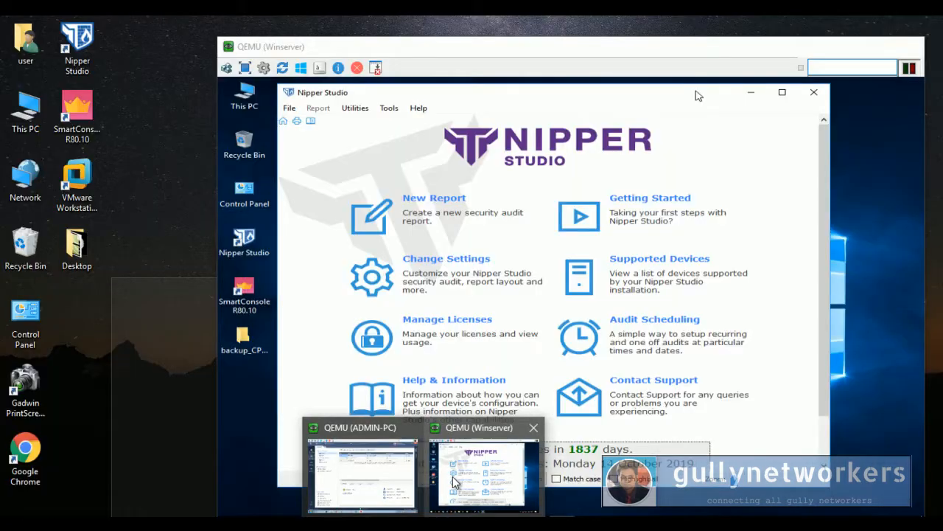
mouse_move(387, 481)
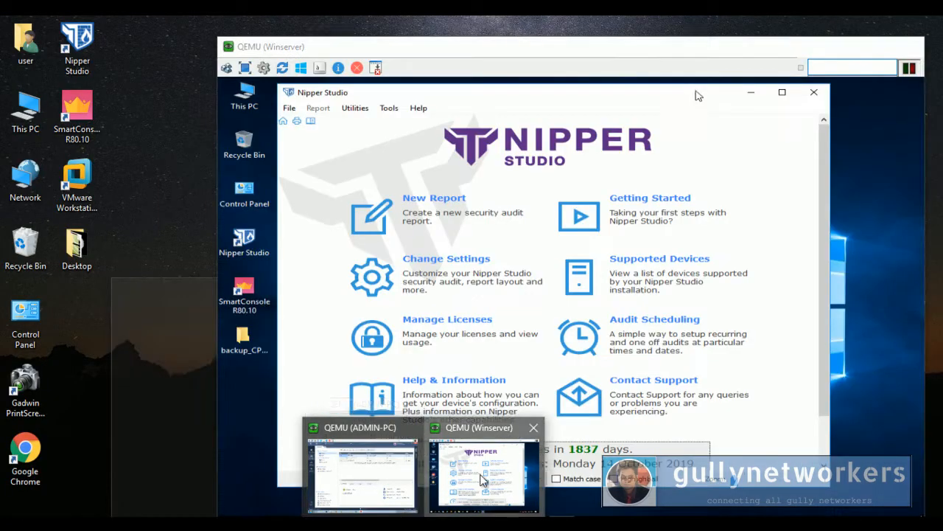
left_click(472, 479)
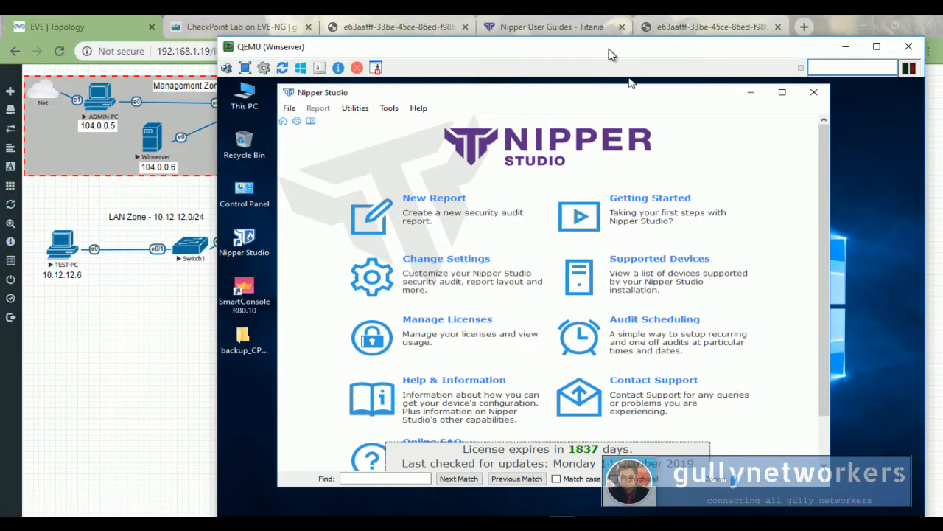
left_click_drag(615, 42, 504, 45)
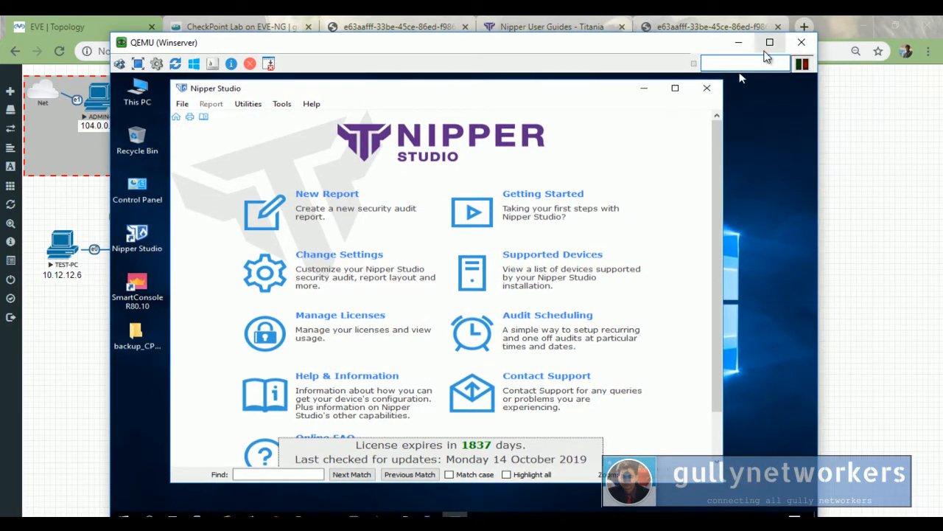
left_click(774, 42)
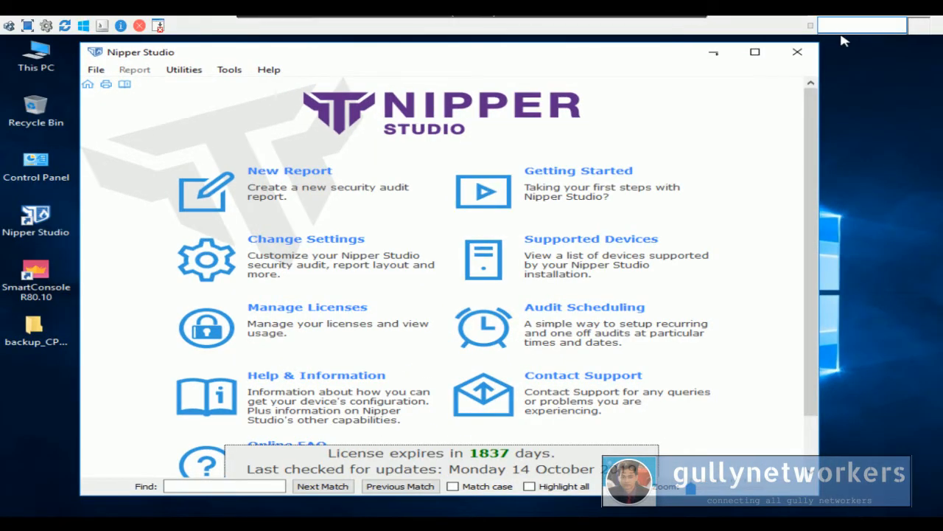
Minimise Nipper Studio and log in to the Gaia Portal at 104.0.0.100 as admin with the account password.
left_click(715, 52)
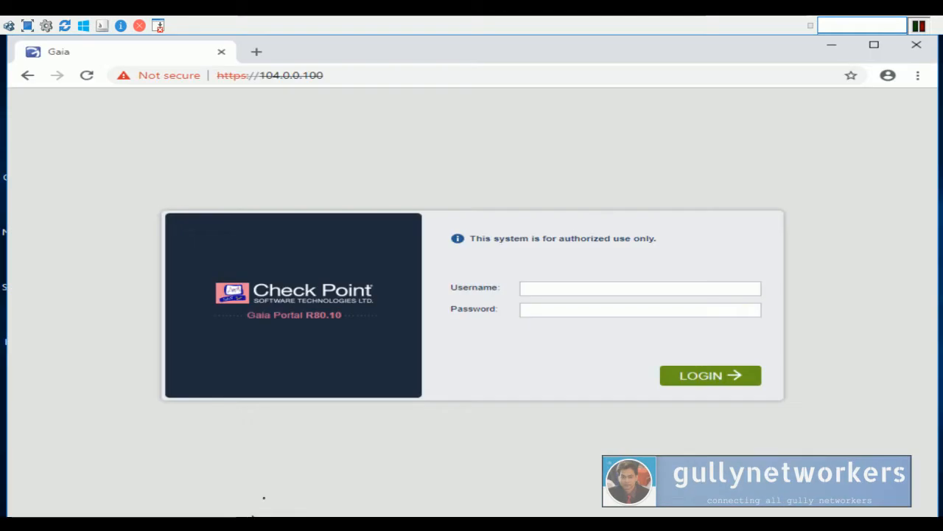
left_click(525, 290)
type("admin")
key("Tab")
type("•••••••")
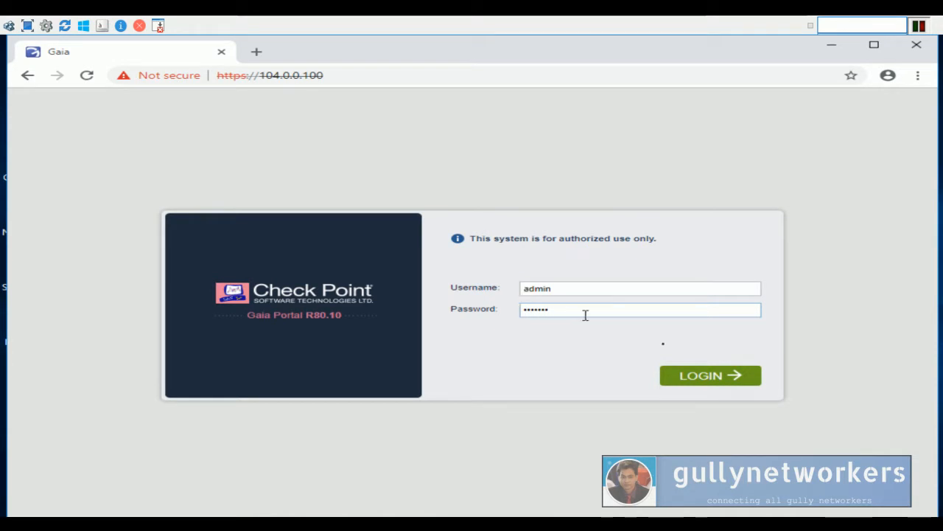
left_click(723, 377)
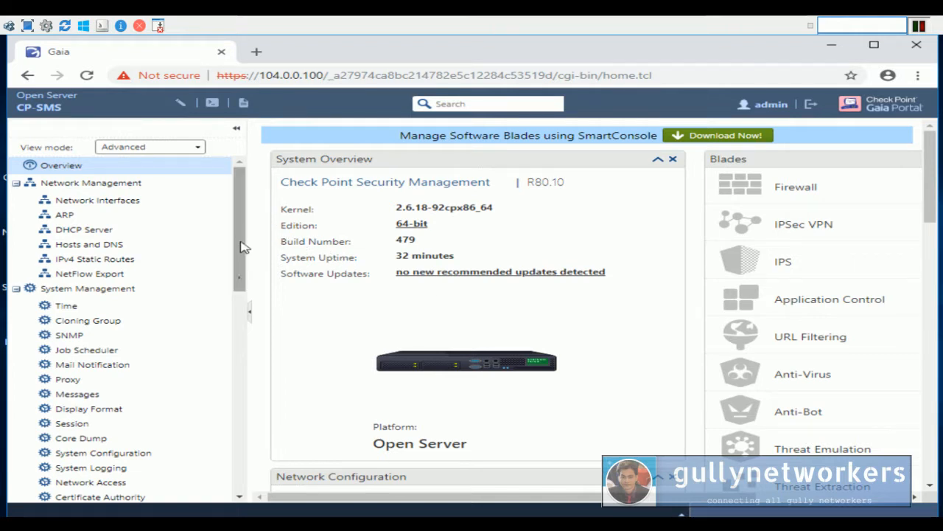
Export the system backup backup_CP-SMS_12_Oct_2019_09_43.tgz from the Gaia maintenance settings and download it.
left_click_drag(244, 233, 242, 464)
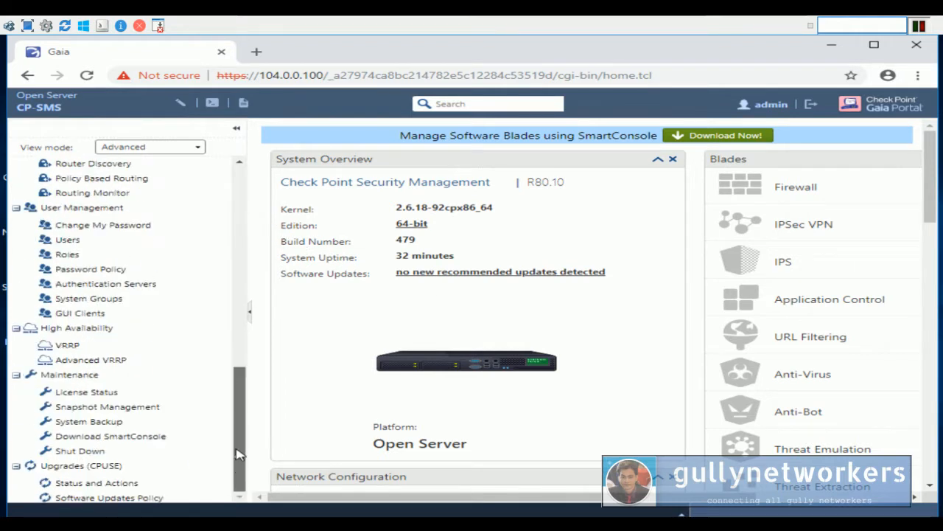
left_click(142, 426)
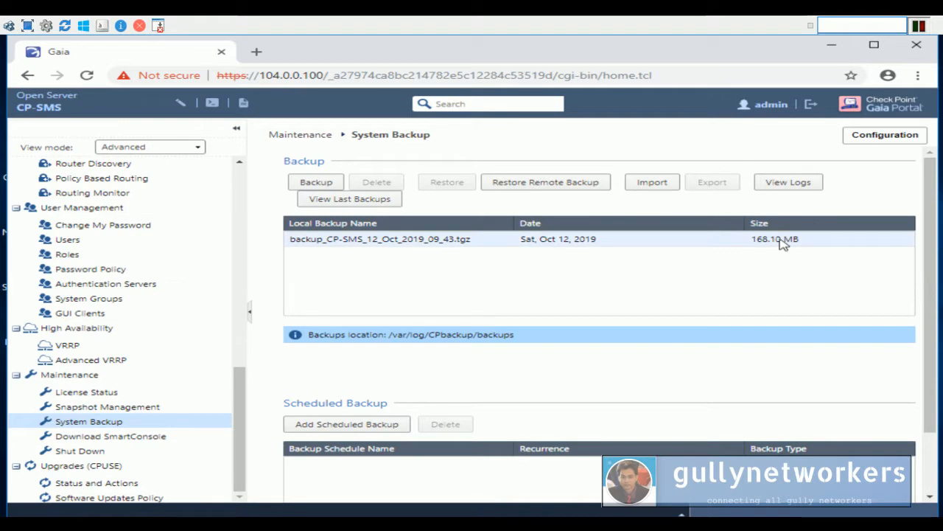
left_click(376, 240)
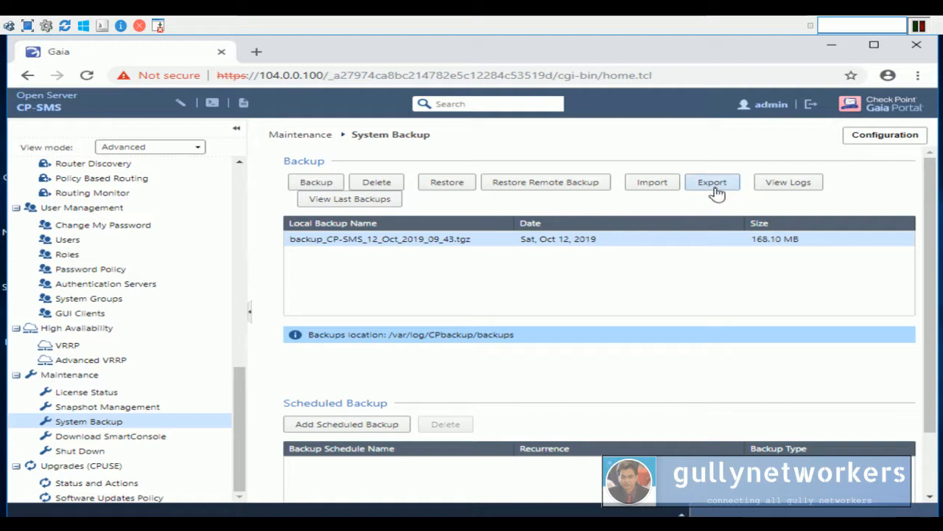
left_click(715, 186)
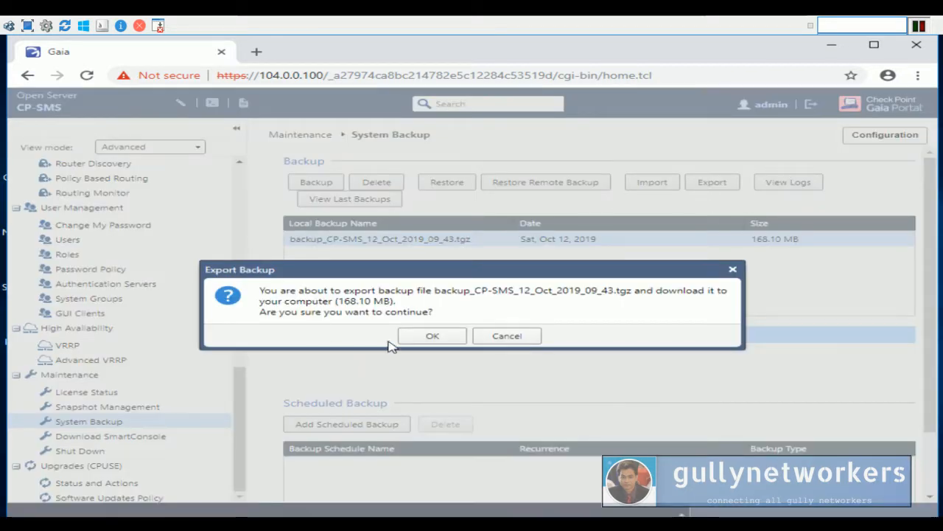
left_click(432, 341)
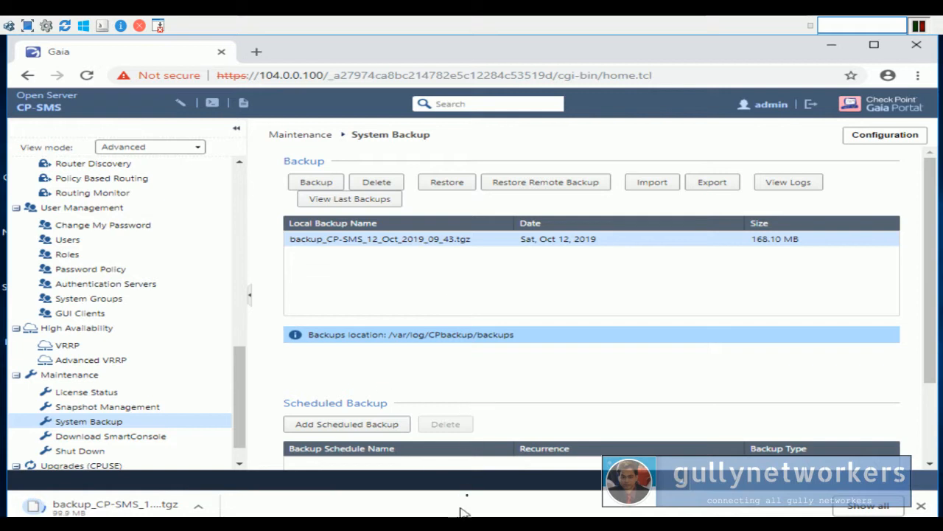
left_click(686, 22)
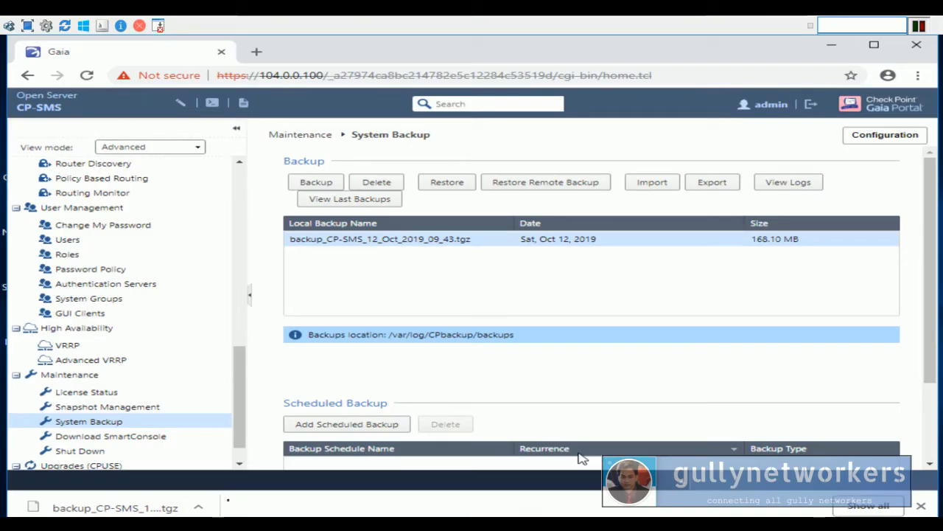
Show the downloaded backup in its folder and extract the .tgz with 7-Zip into a folder named backup_CP-SMS_12_Oct_2019_09_43.
left_click(198, 508)
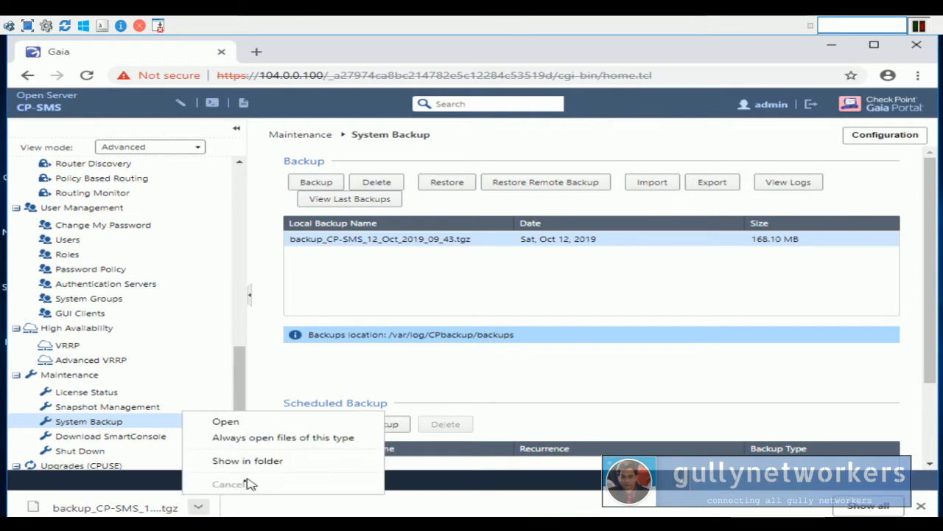
left_click(286, 460)
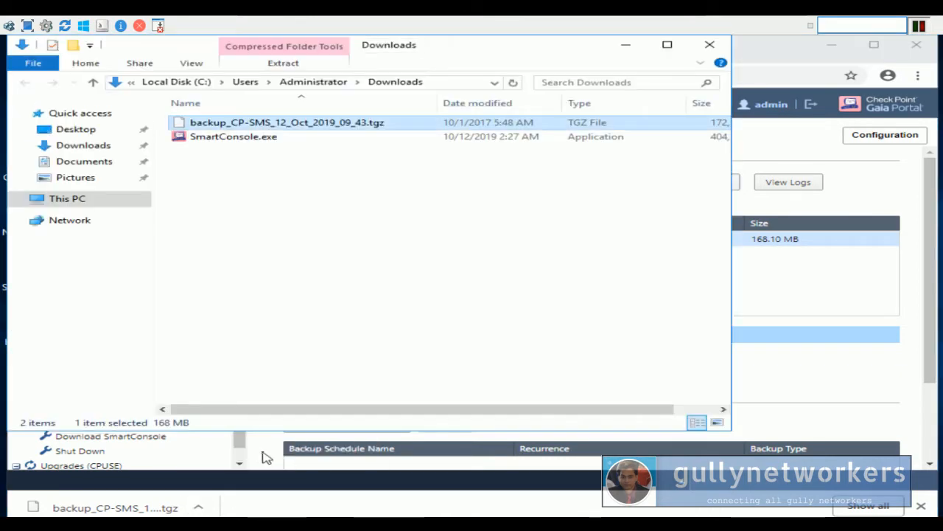
right_click(383, 125)
mouse_move(505, 151)
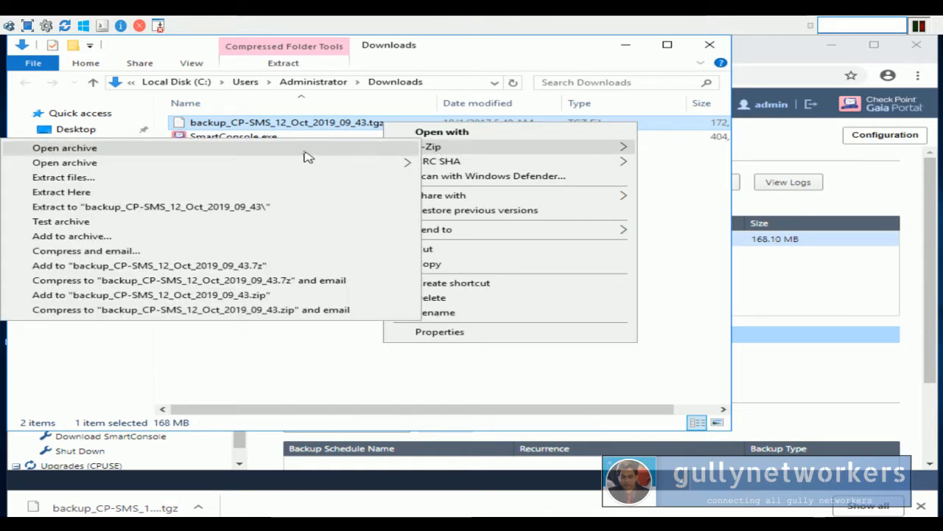
left_click(281, 207)
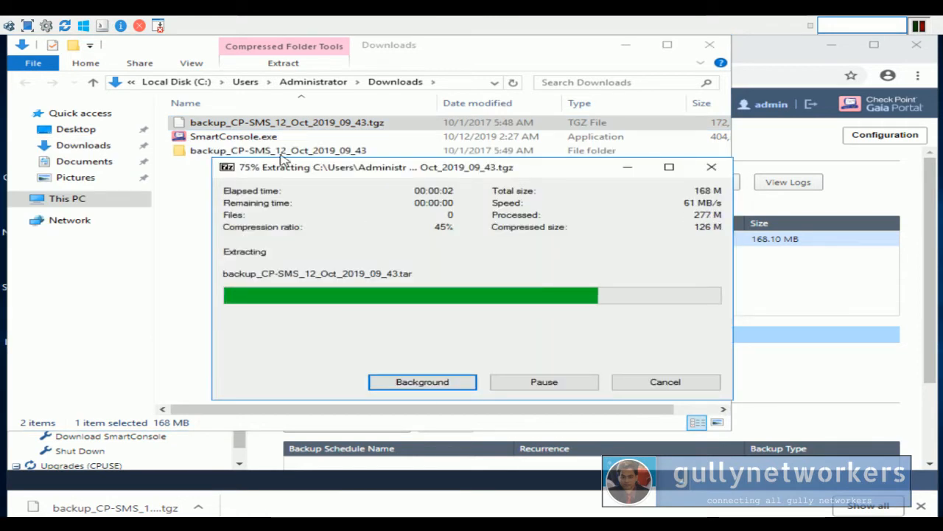
Extract backup_CP-SMS_12_Oct_2019_09_43.tar inside the new folder into its own subfolder, replacing all duplicate files.
double_click(275, 126)
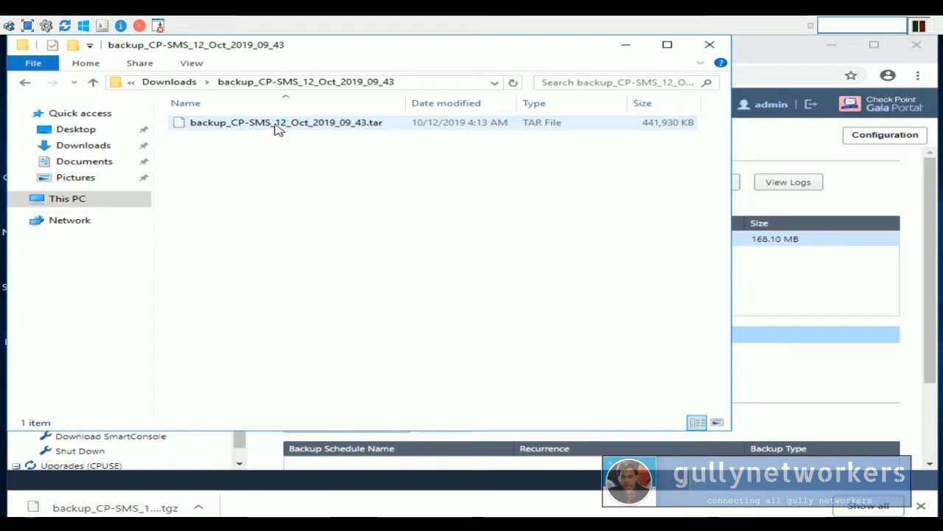
right_click(317, 125)
mouse_move(496, 148)
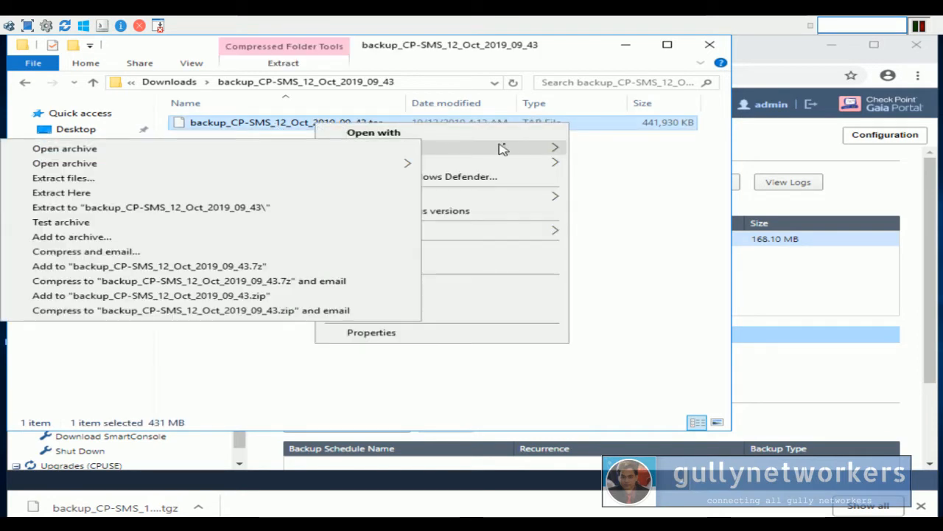
left_click(292, 207)
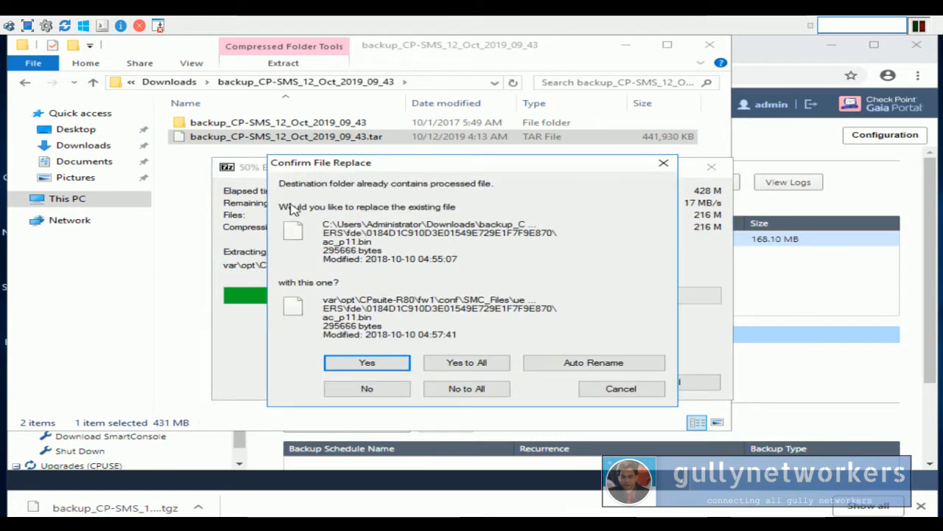
left_click(479, 366)
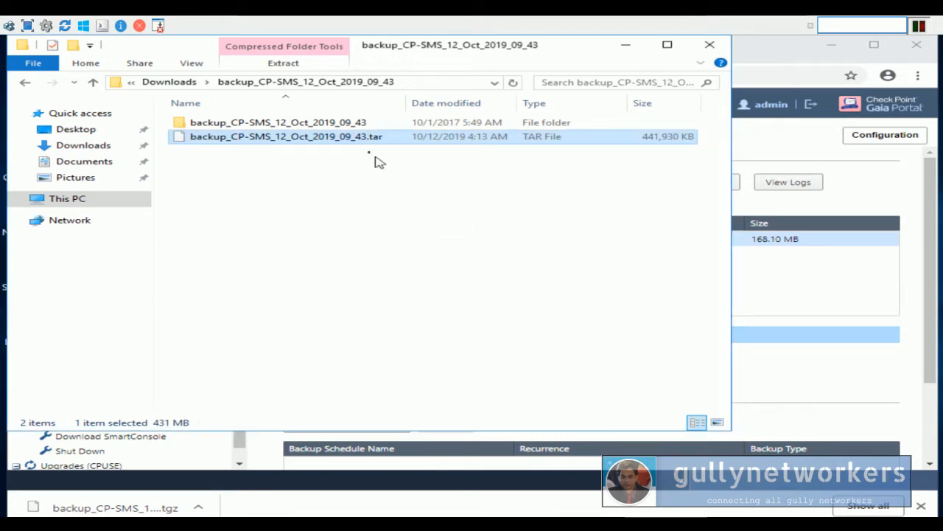
Open the var\opt\CPsuite-R80\fw1 folder inside the fully extracted backup.
double_click(340, 126)
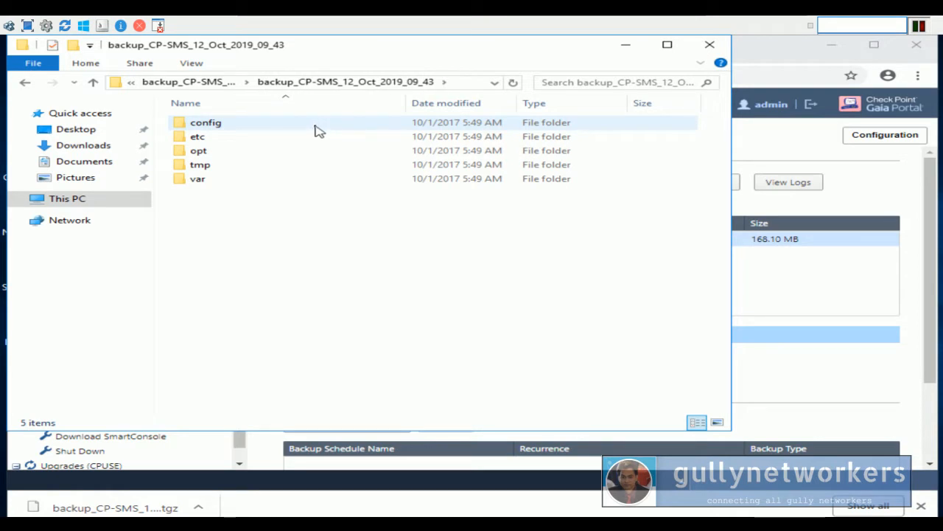
left_click(249, 184)
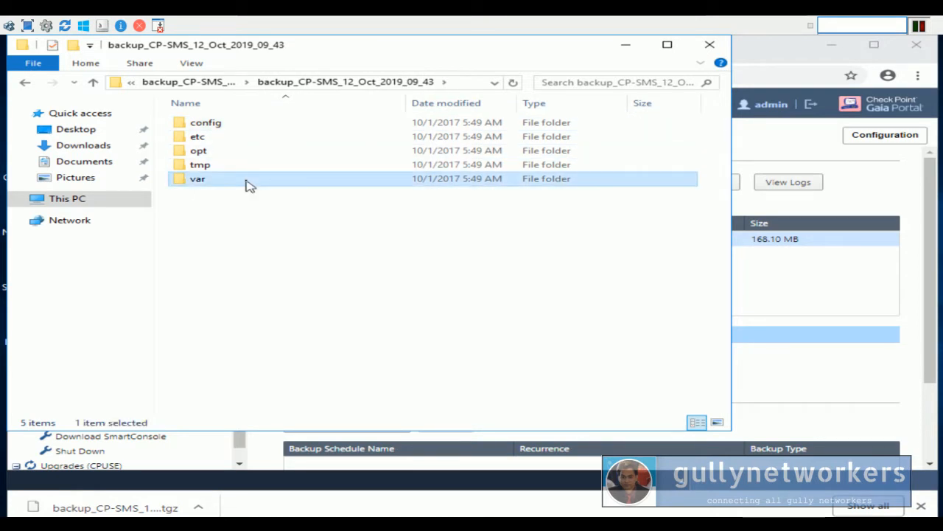
double_click(247, 184)
double_click(249, 146)
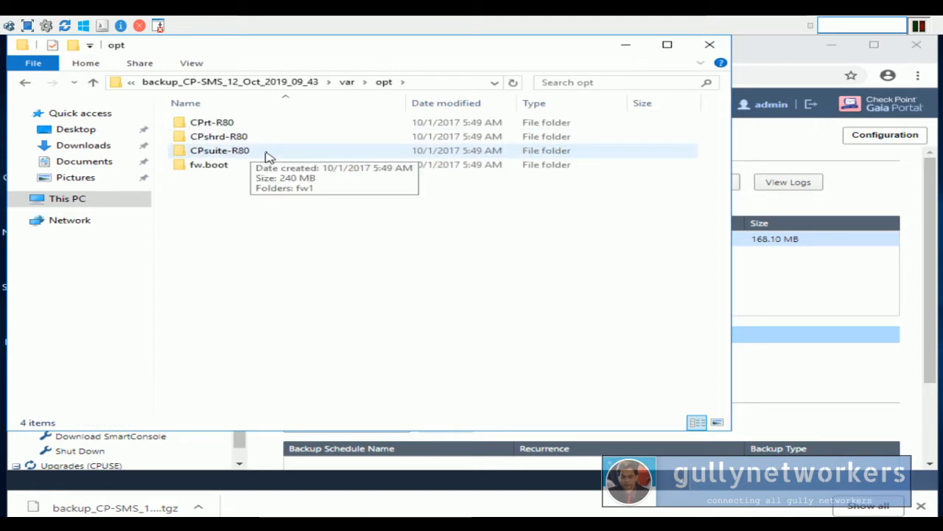
double_click(269, 156)
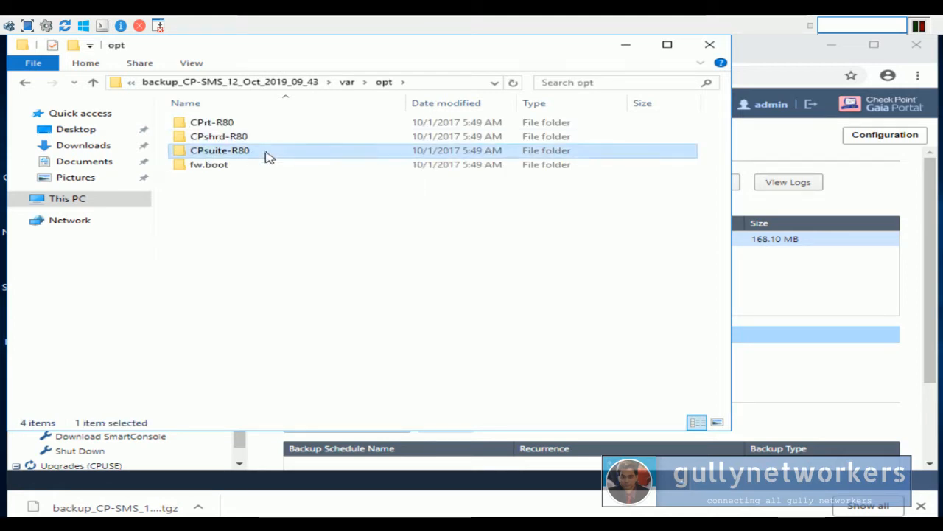
left_click(249, 122)
double_click(249, 123)
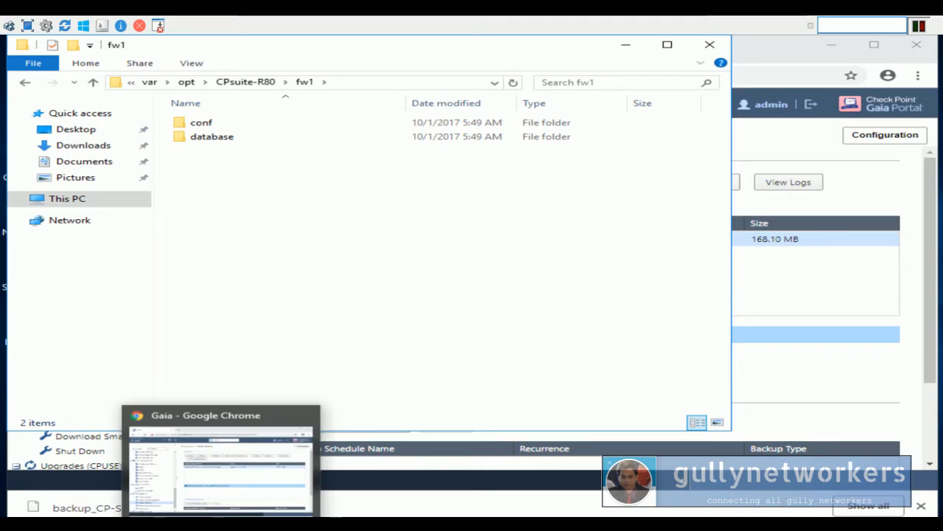
Bring the Gaia Portal window back to the front, then leave the Winserver console for the EVE topology.
left_click(220, 523)
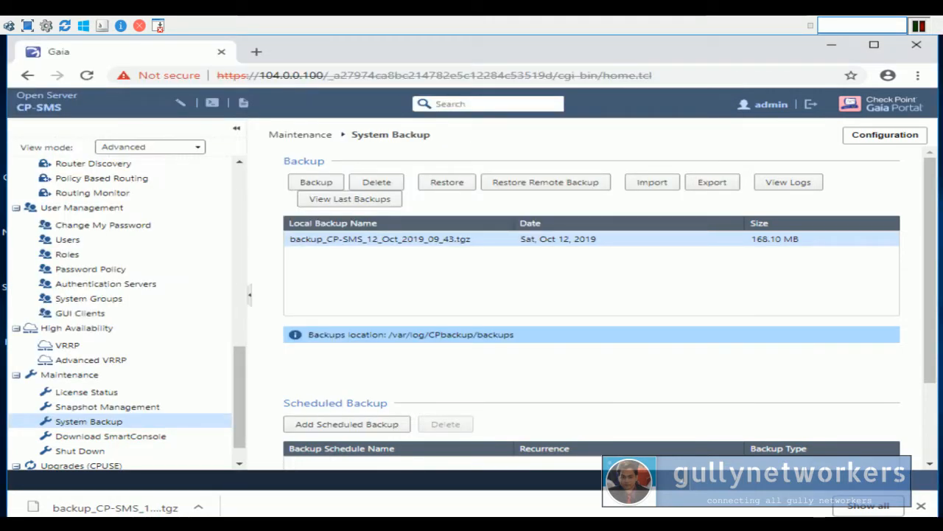
mouse_move(629, 21)
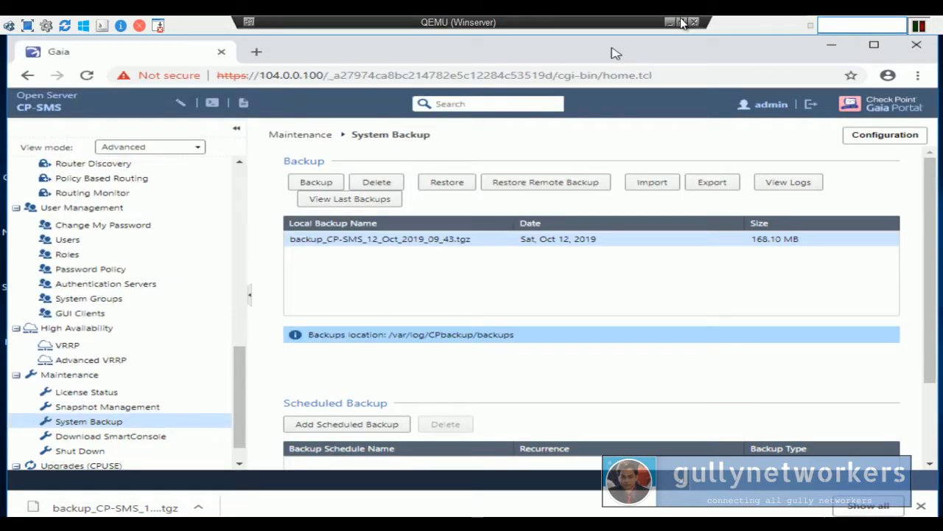
left_click(681, 21)
left_click(855, 99)
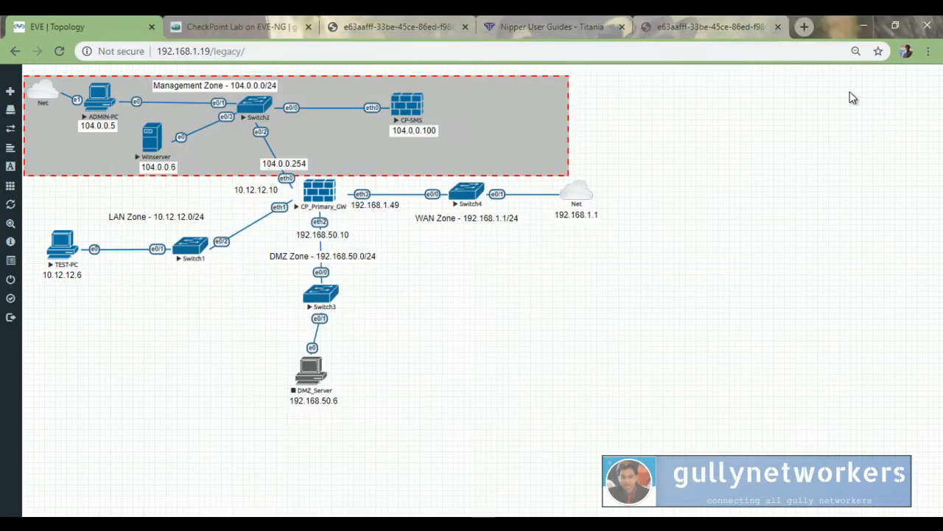
Open the Nipper Check Point guide PDF and review its configuration file section, including the note on choosing the database directory.
left_click(719, 27)
scroll(623, 254, "up", 4)
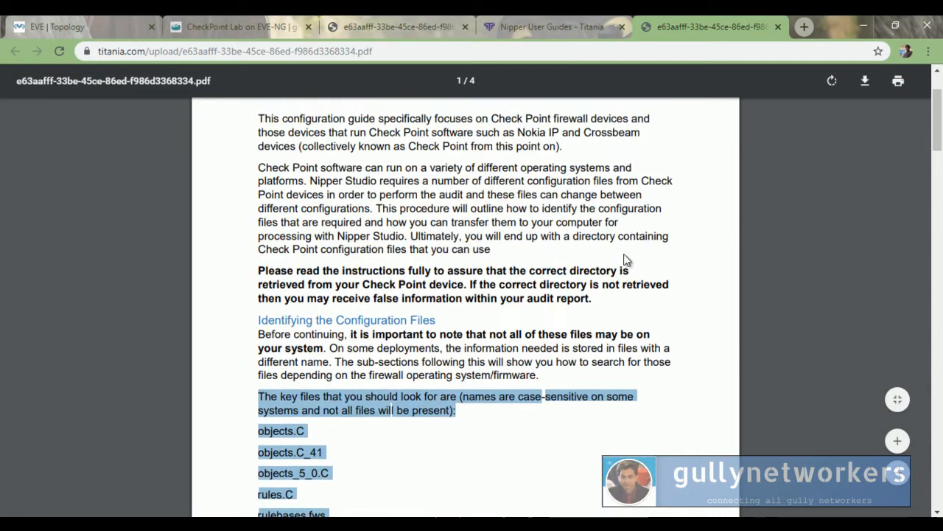
scroll(612, 265, "down", 1)
scroll(603, 276, "down", 3)
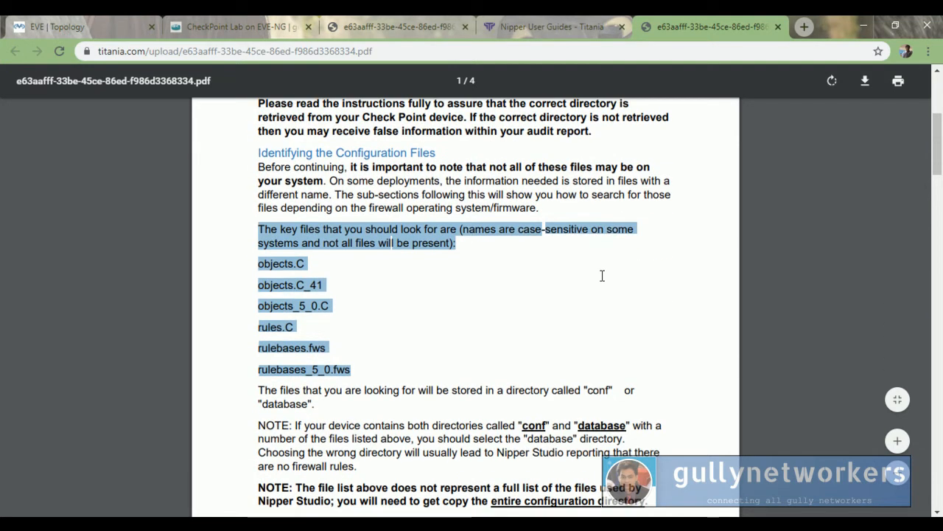
scroll(602, 275, "down", 1)
triple_click(592, 369)
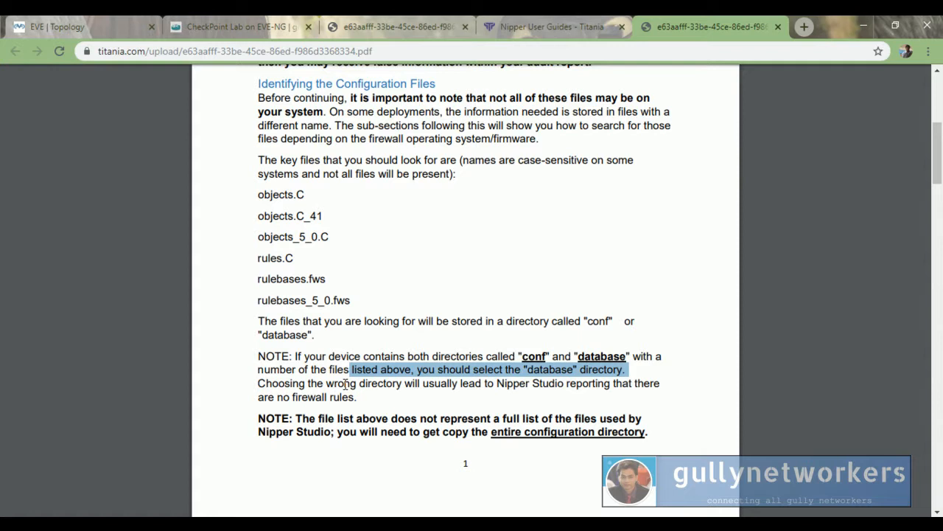
left_click_drag(331, 384, 623, 383)
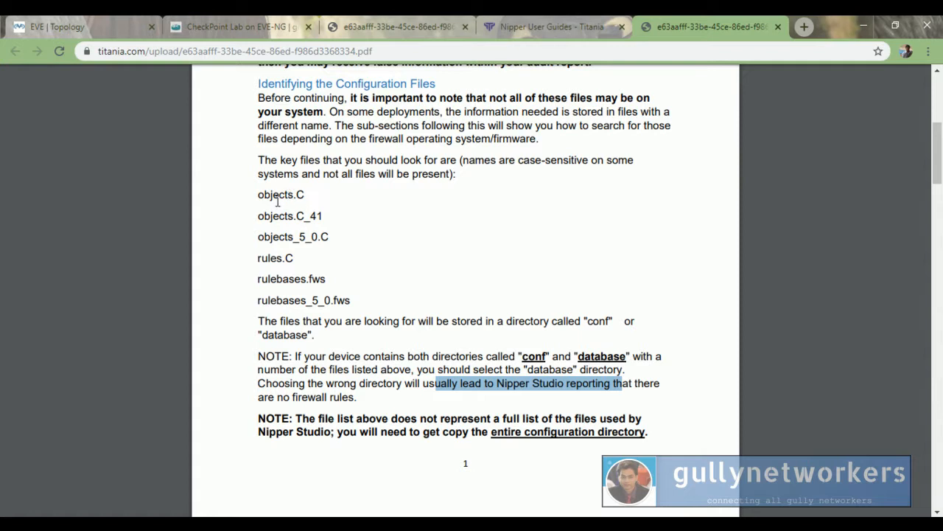
Highlight the guide's key file list from objects.C to rulebases_5_0.fws and the directory names conf and database.
left_click_drag(258, 195, 338, 240)
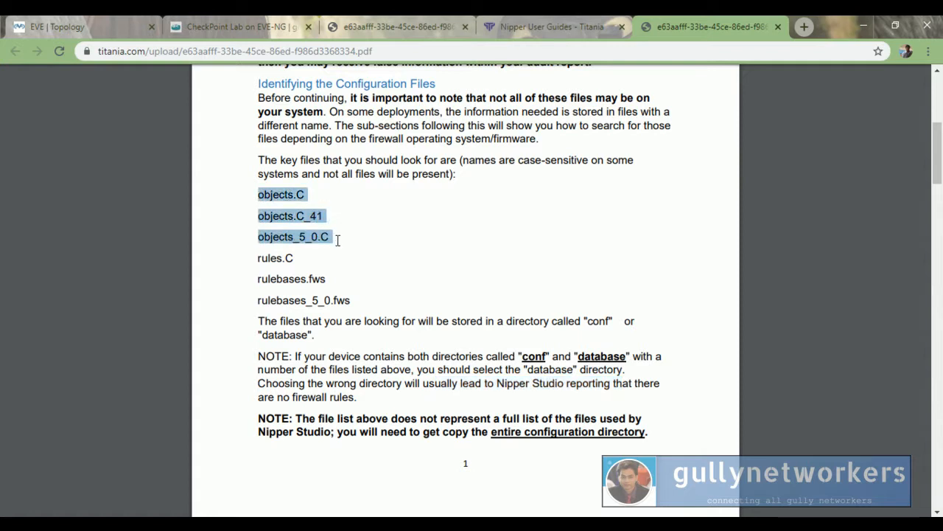
left_click_drag(352, 277, 359, 297)
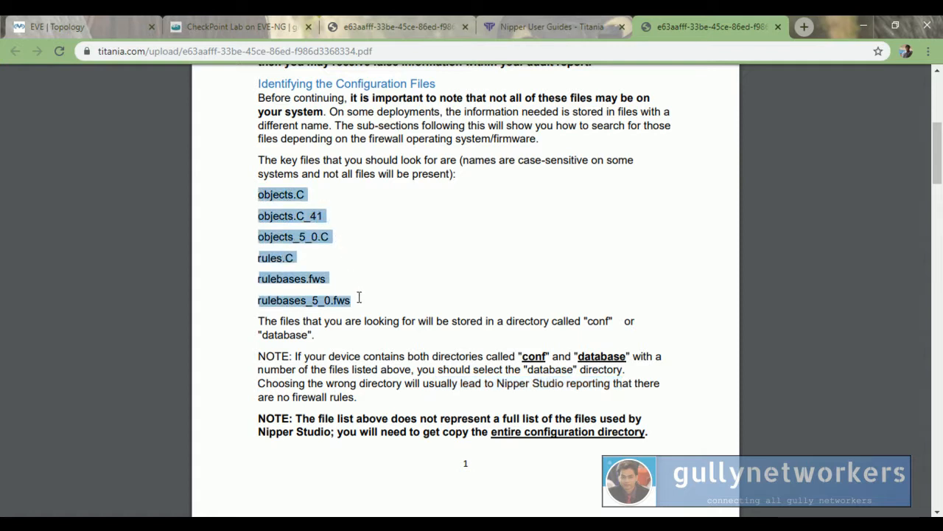
scroll(362, 299, "down", 1)
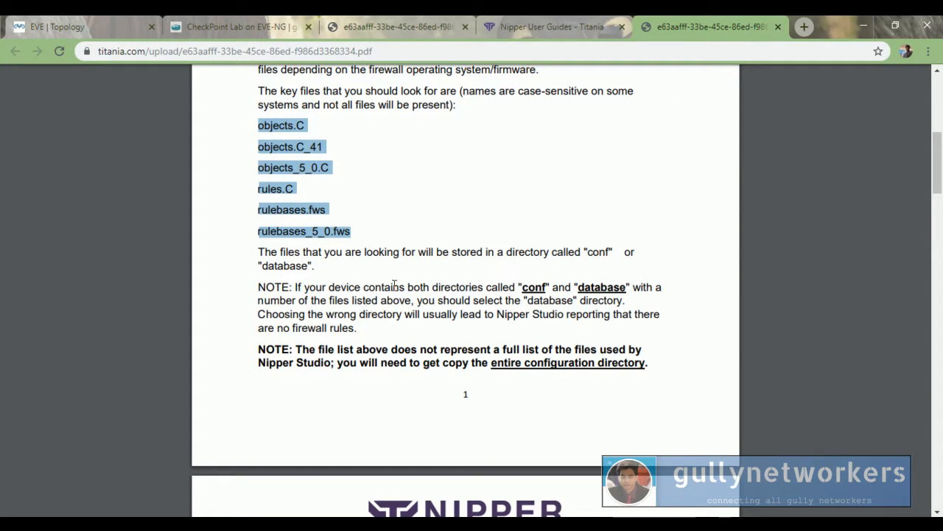
left_click_drag(562, 288, 532, 292)
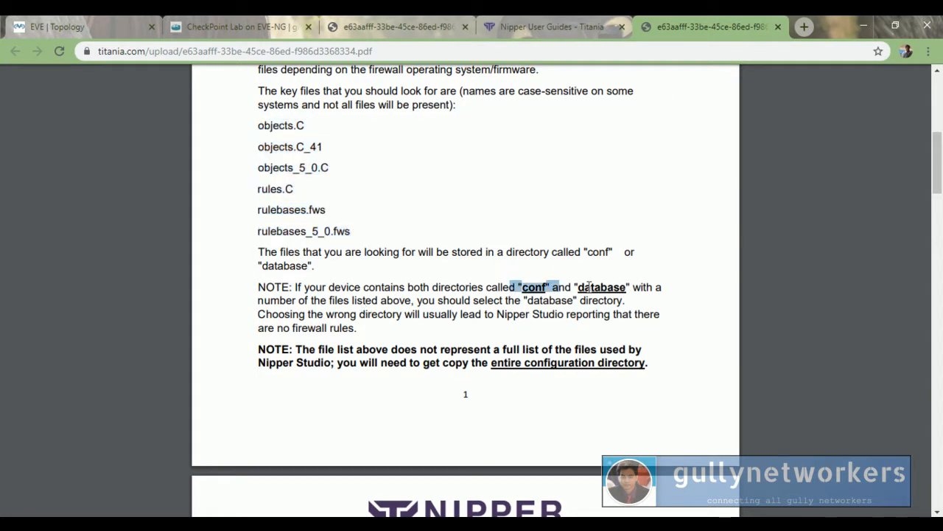
left_click_drag(642, 288, 576, 289)
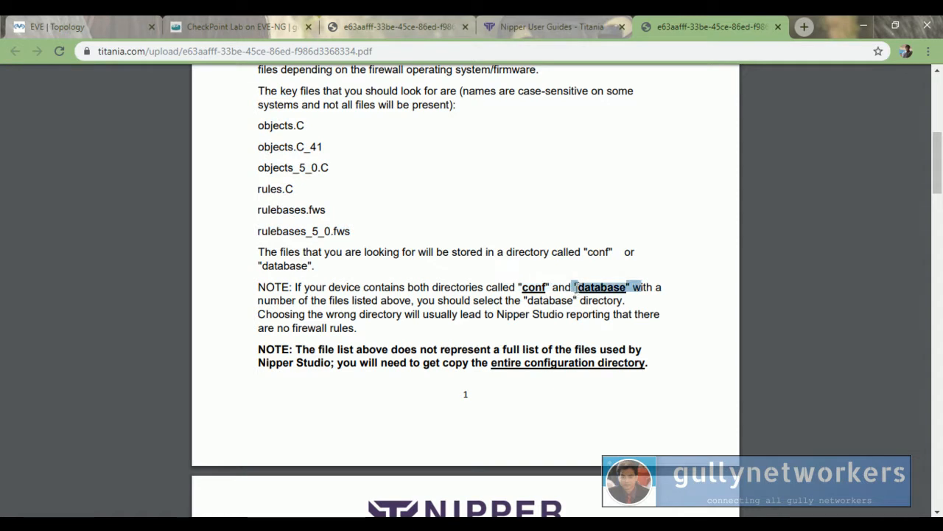
left_click(379, 200)
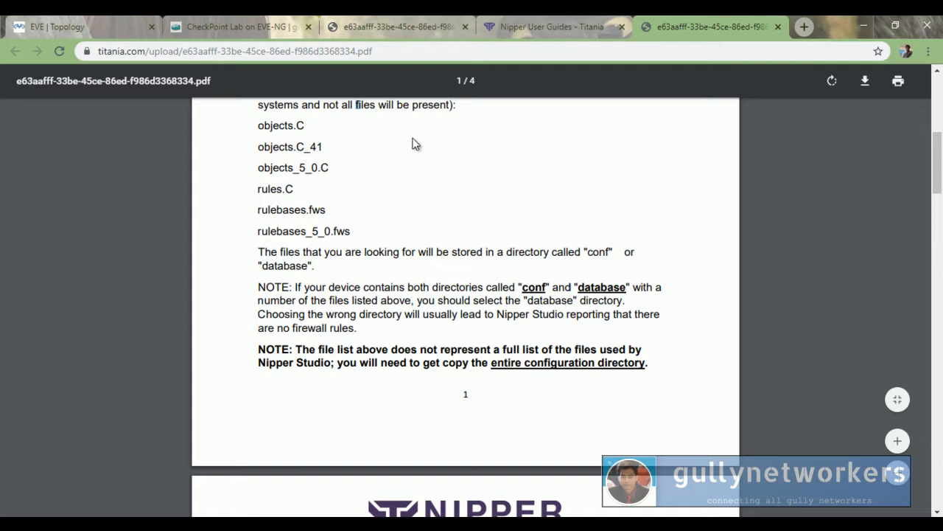
double_click(549, 289)
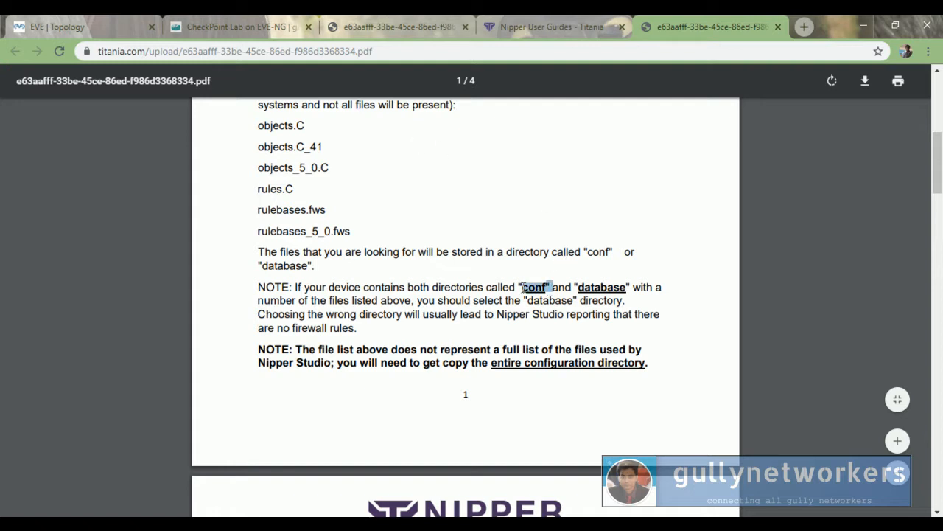
scroll(556, 292, "up", 1)
left_click(558, 292)
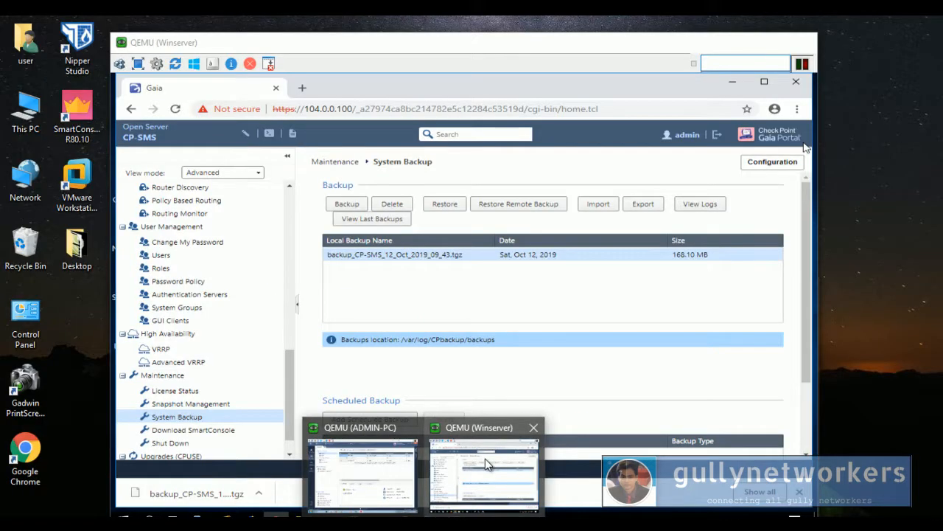
Switch back to the Winserver console, open the conf folder inside fw1, and place the console beside the PDF file list.
left_click(450, 460)
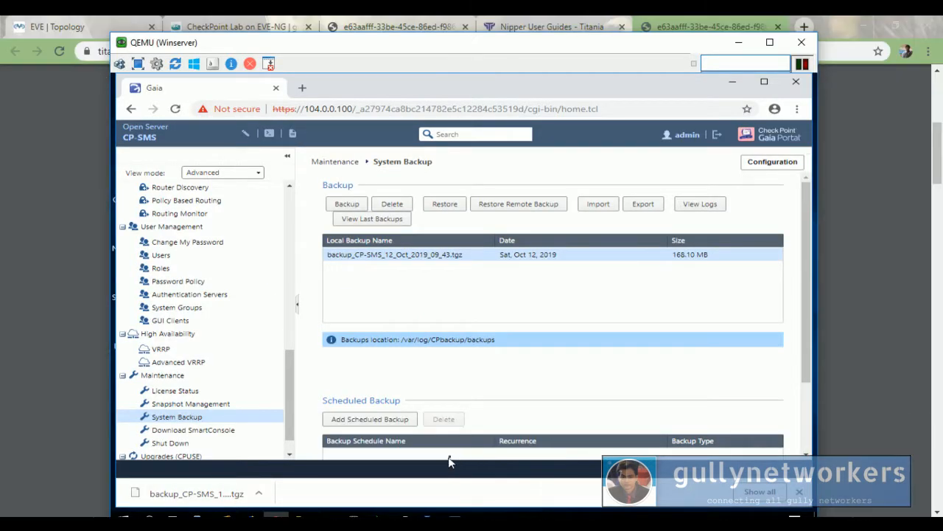
left_click(737, 81)
double_click(263, 153)
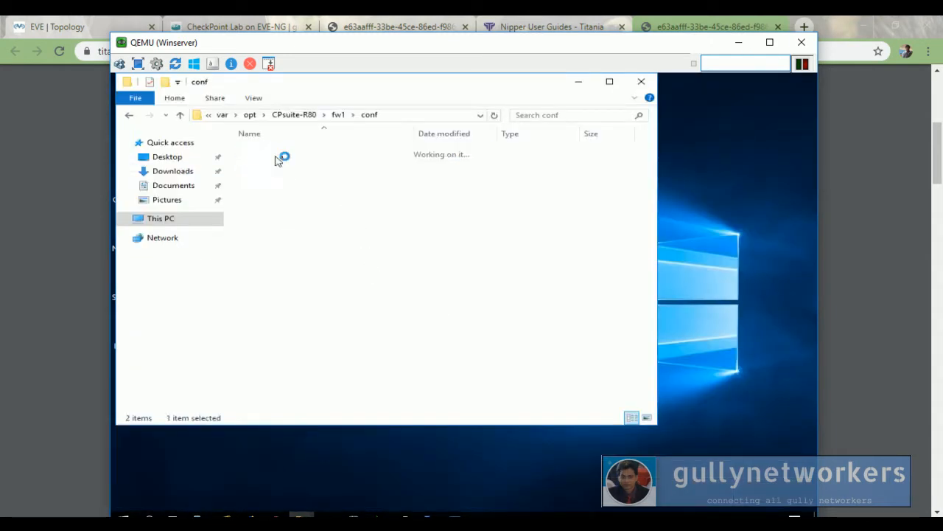
left_click_drag(238, 42, 577, 57)
Locate objects.C, objects.C_41 and objects_5_0.C in the conf folder.
scroll(663, 236, "down", 10)
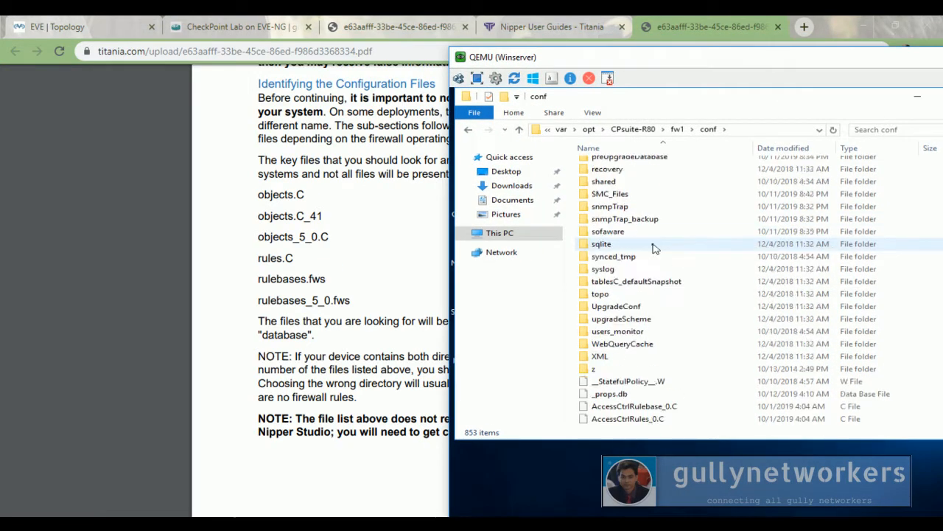
scroll(680, 251, "down", 8)
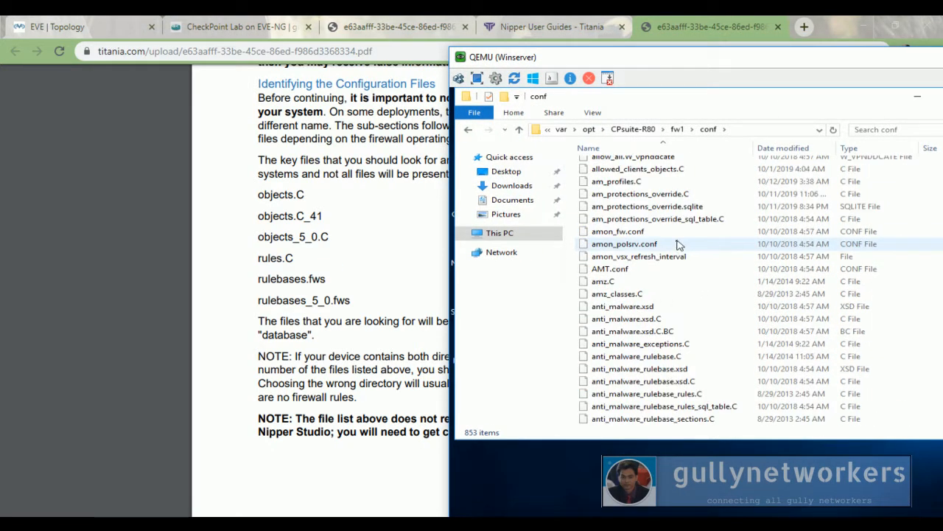
key("o")
scroll(649, 251, "down", 1)
left_click(626, 233)
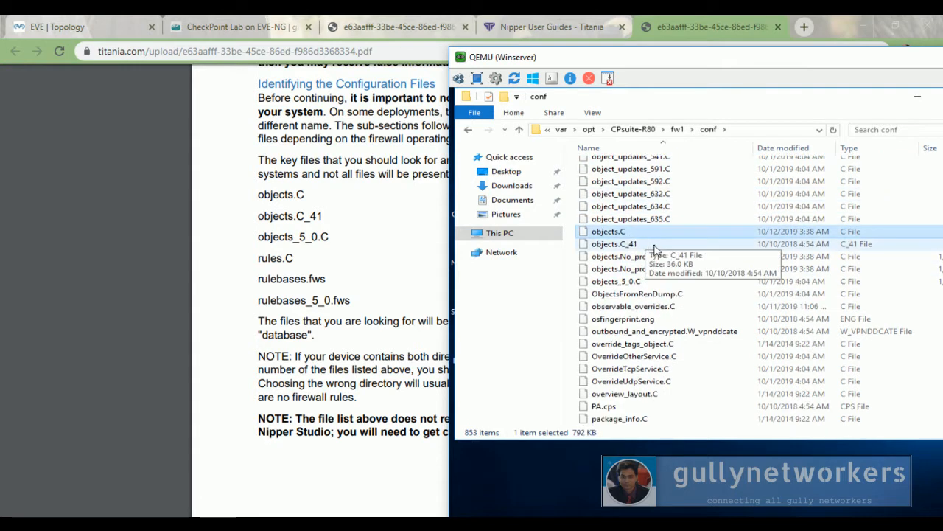
left_click(653, 246)
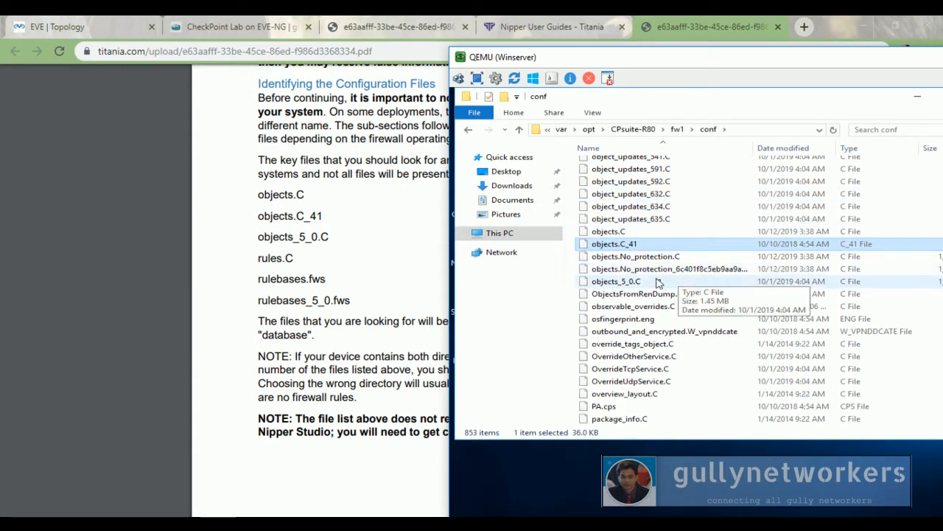
left_click(658, 282)
Look through the conf folder for the rules and rulebases files and select rulebases_5_0.fws.
scroll(679, 294, "down", 1)
scroll(679, 295, "down", 6)
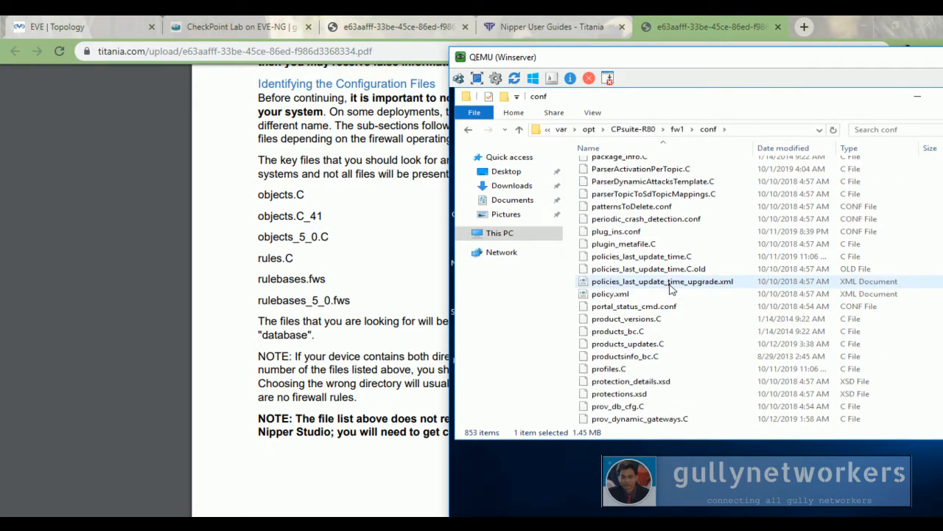
key("r")
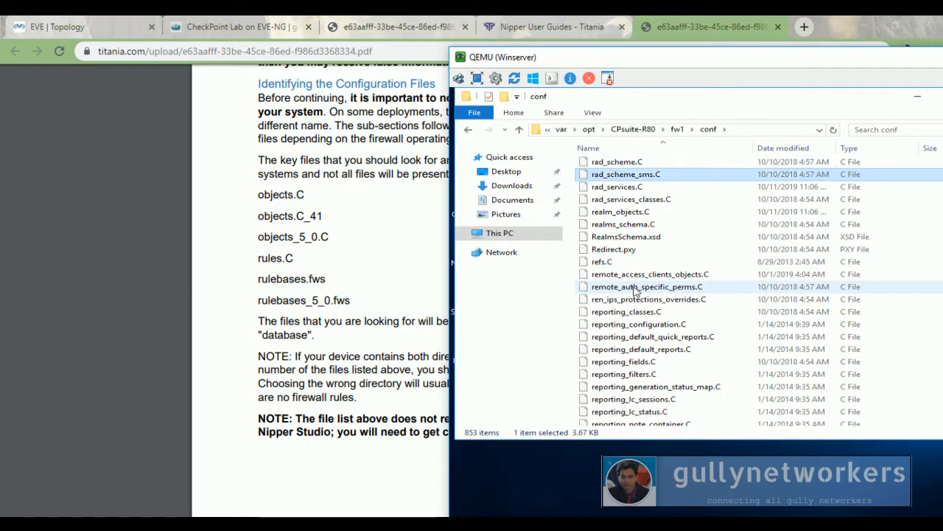
key("u")
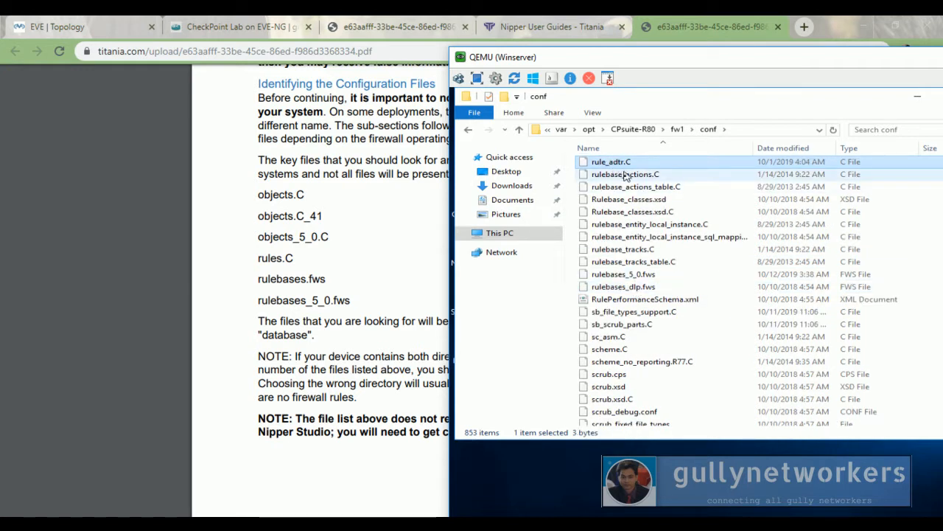
scroll(634, 291, "down", 3)
scroll(661, 295, "up", 4)
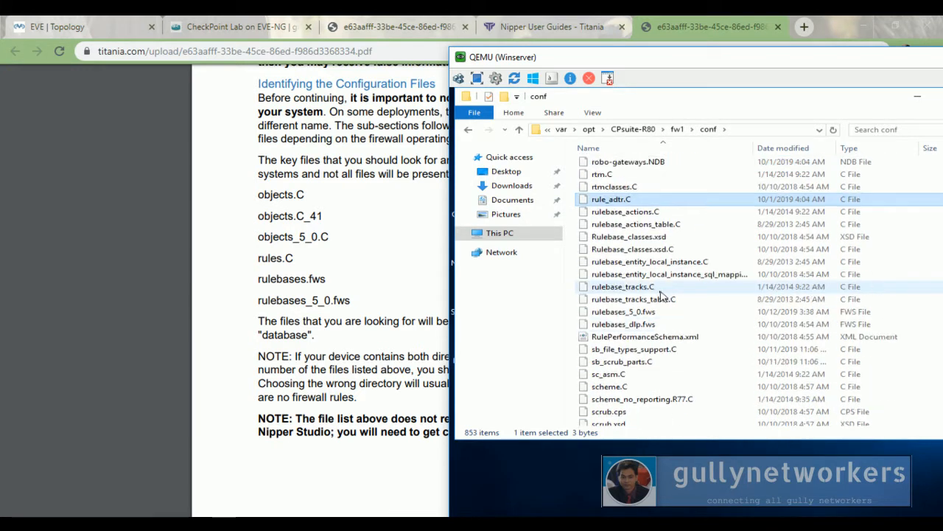
scroll(643, 195, "up", 3)
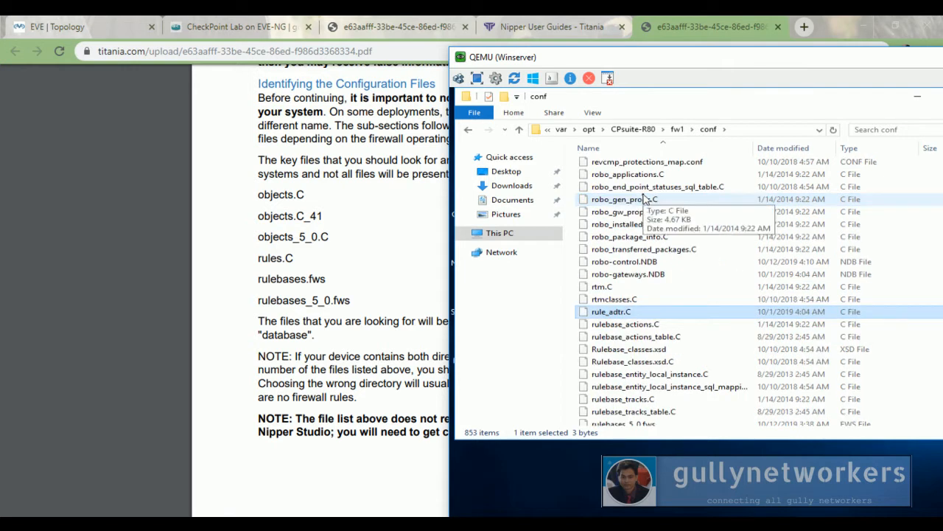
scroll(643, 196, "up", 2)
scroll(644, 201, "down", 6)
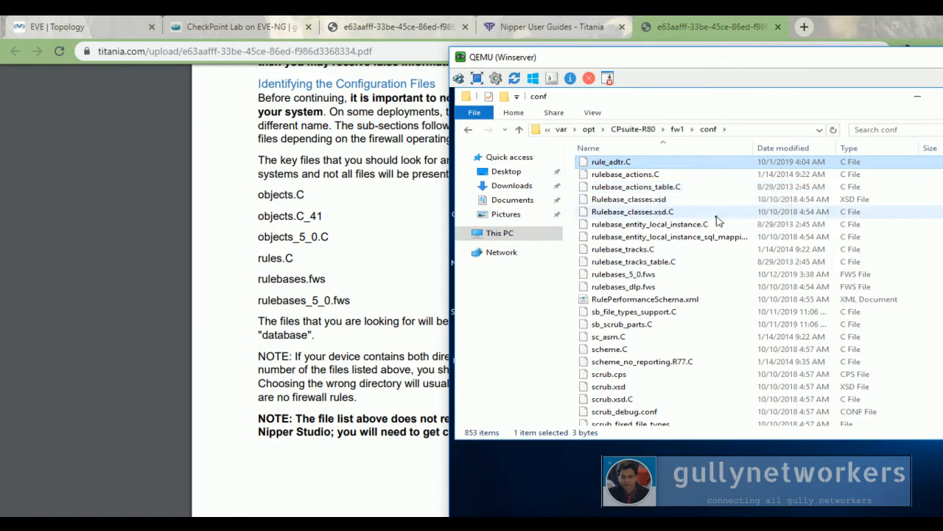
left_click(658, 274)
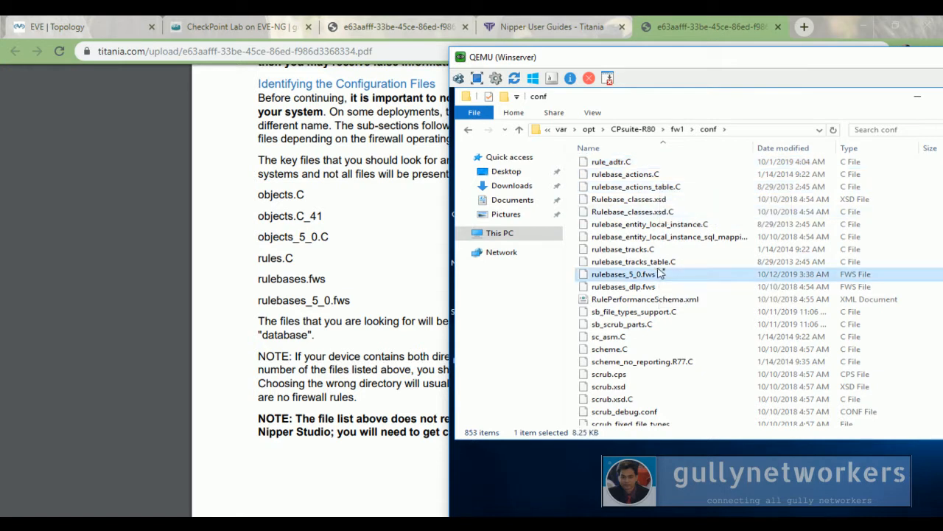
scroll(693, 287, "down", 7)
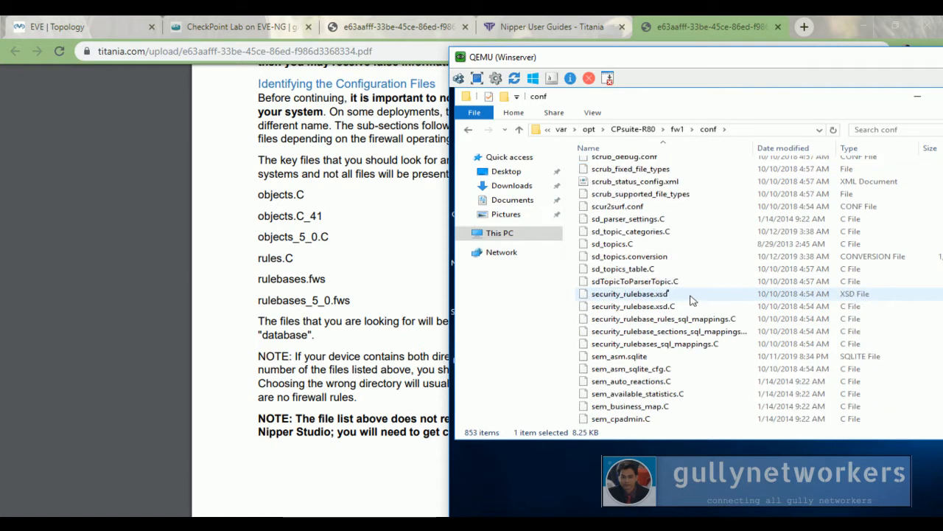
Open the database folder inside fw1 and check which of the guide's objects files it contains.
left_click(677, 129)
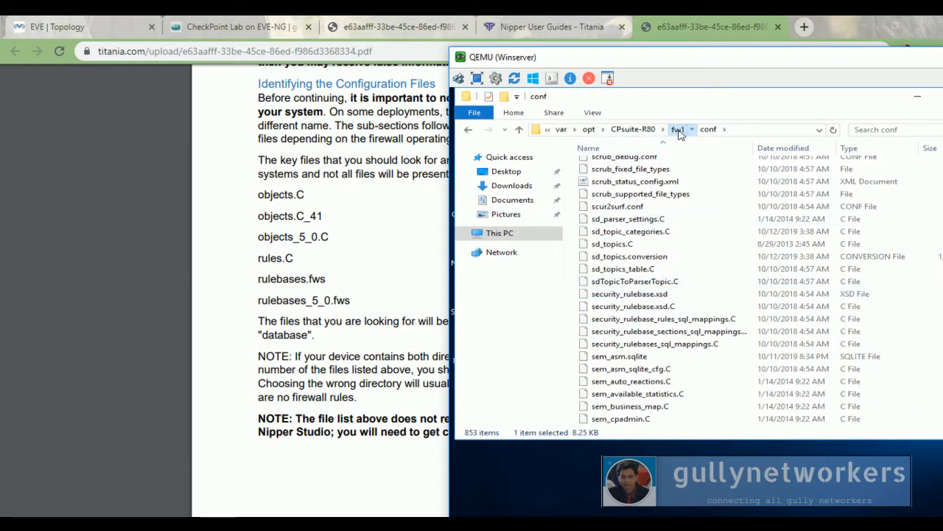
double_click(612, 179)
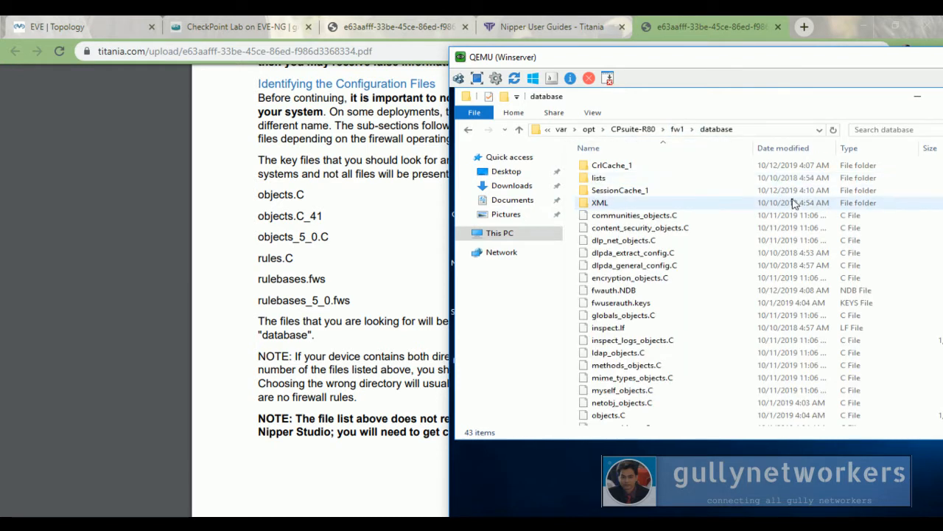
key("o")
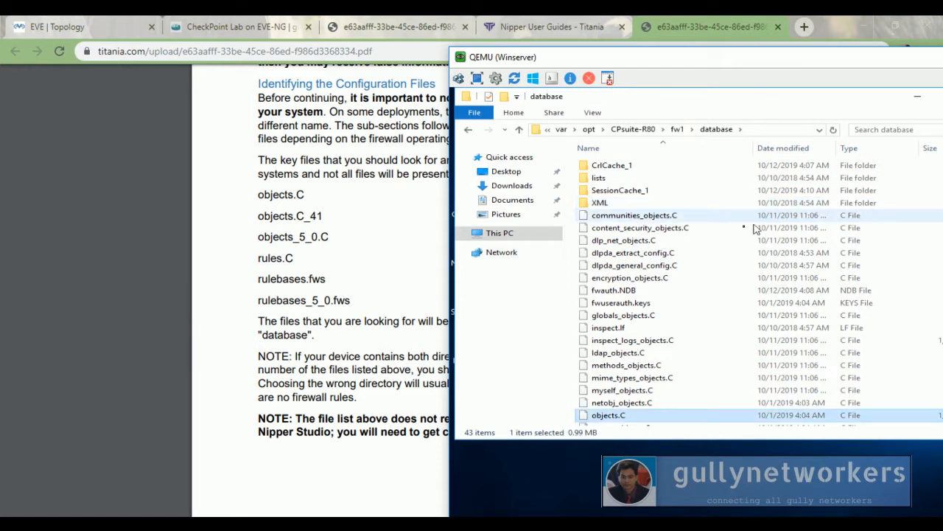
scroll(684, 357, "down", 4)
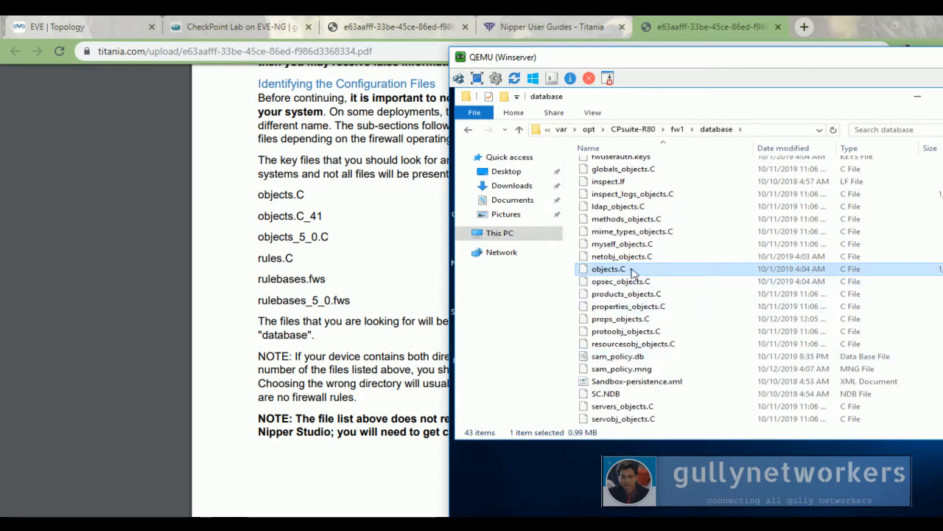
scroll(729, 289, "down", 3)
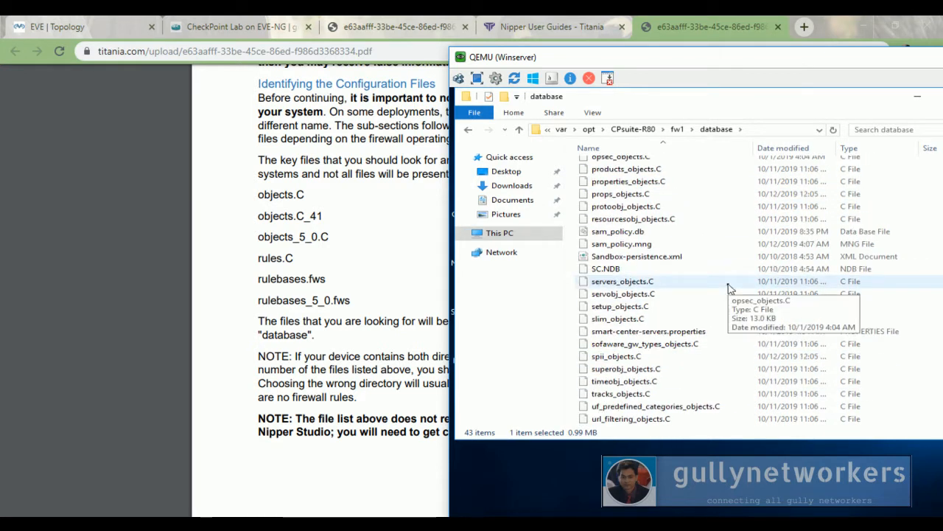
scroll(728, 289, "up", 7)
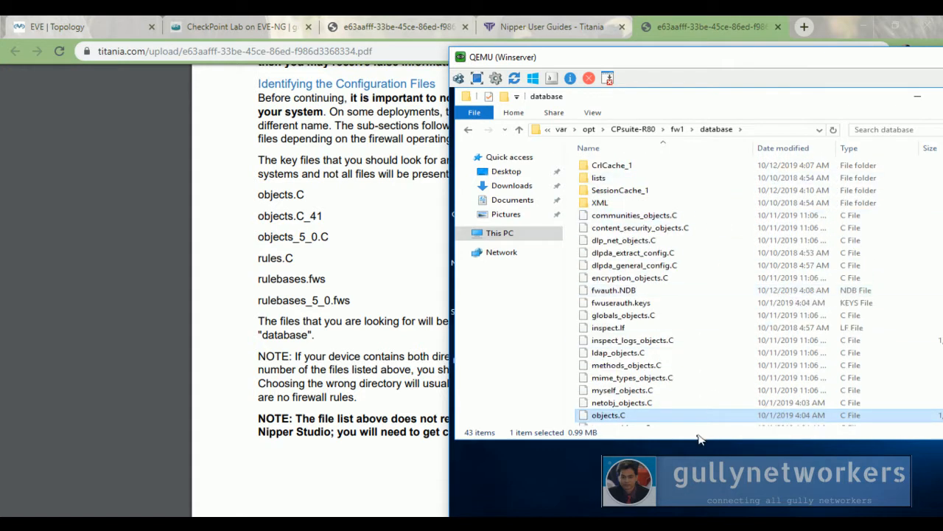
Enlarge the file window downward, check the database folder for rules files, and return to the fw1 folder.
left_click_drag(694, 442, 696, 514)
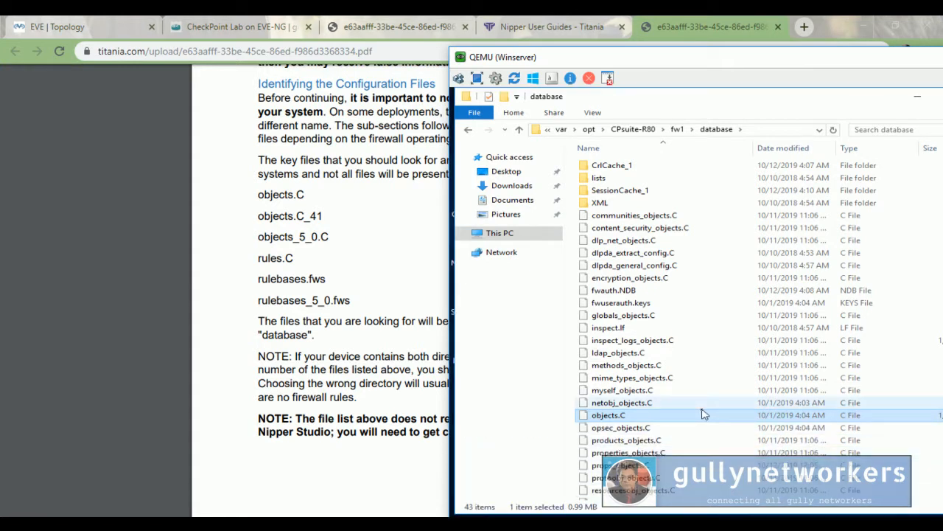
key("r")
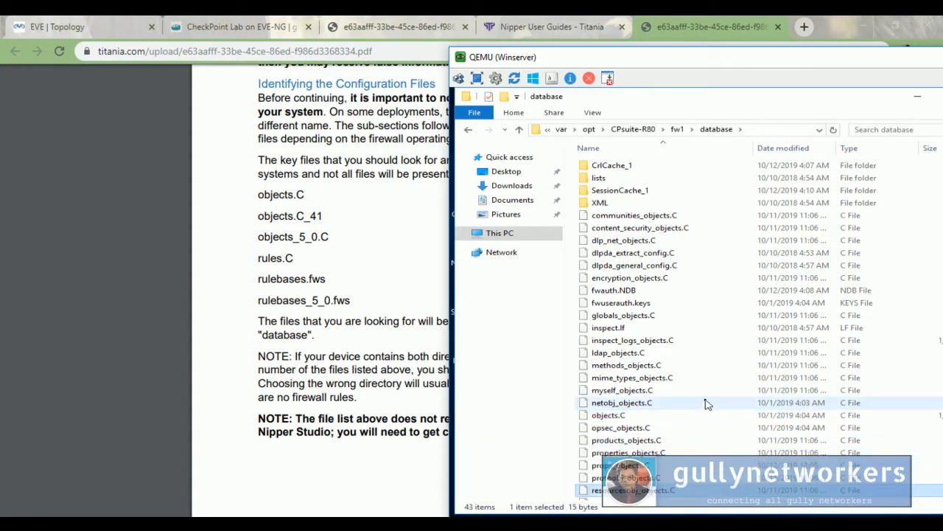
left_click(678, 130)
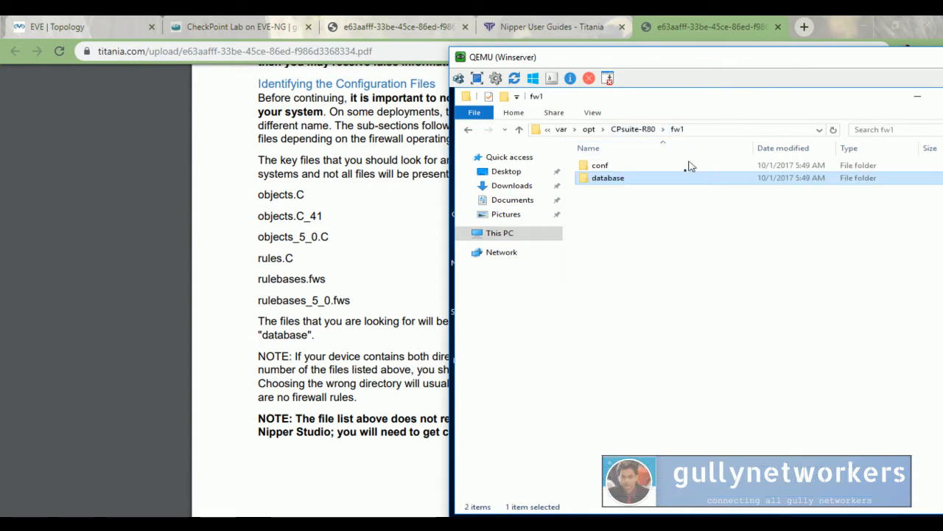
Recheck the conf folder, return to fw1, minimize the file window and reposition the Winserver window to show its desktop.
double_click(615, 165)
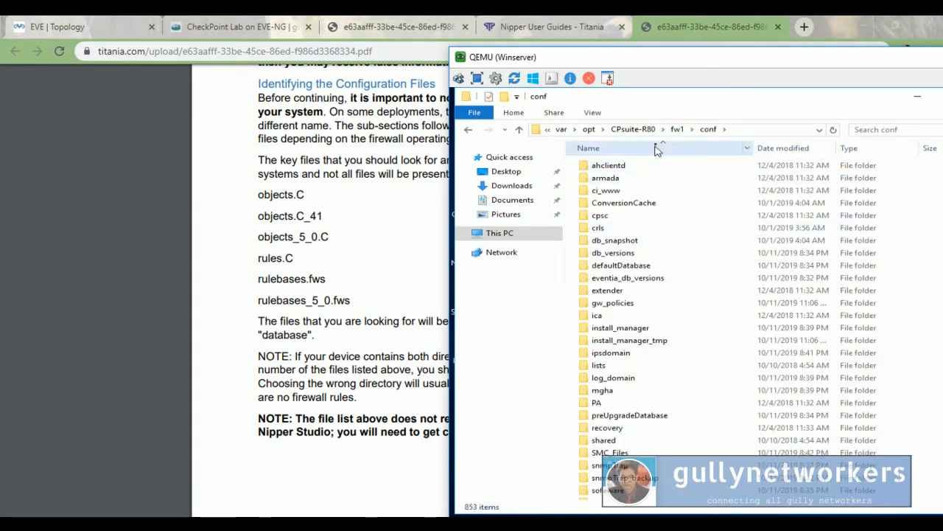
left_click(676, 129)
left_click_drag(741, 78, 386, 144)
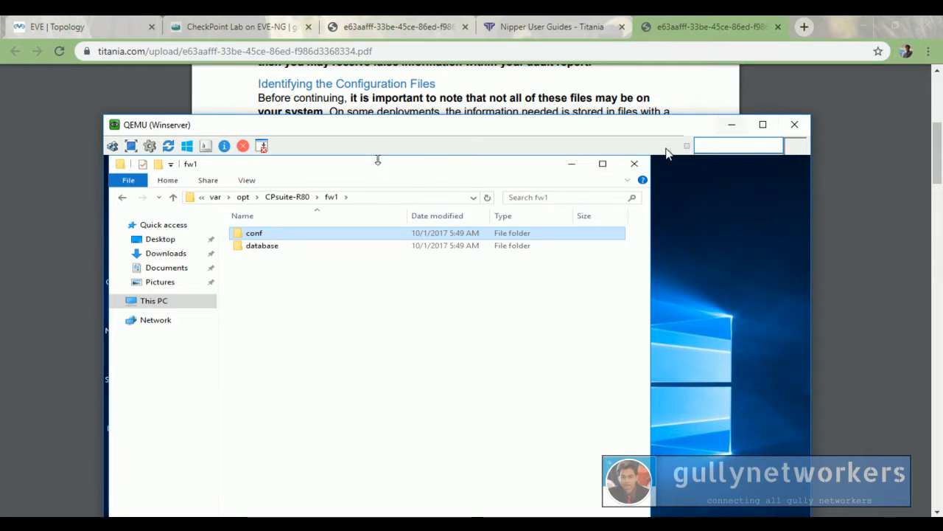
left_click(571, 163)
left_click_drag(650, 126, 681, 30)
Switch to Nipper Studio on the server and start a new security audit report.
left_click(163, 222)
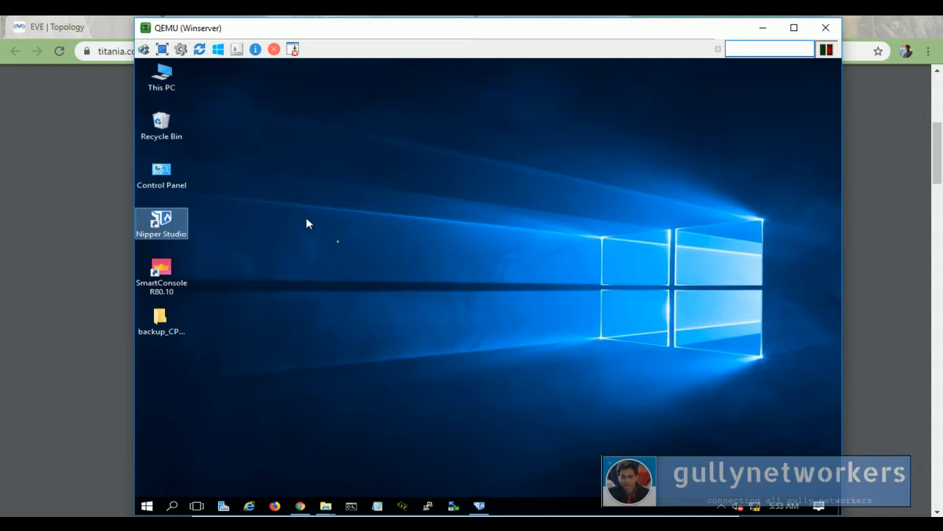
left_click(489, 508)
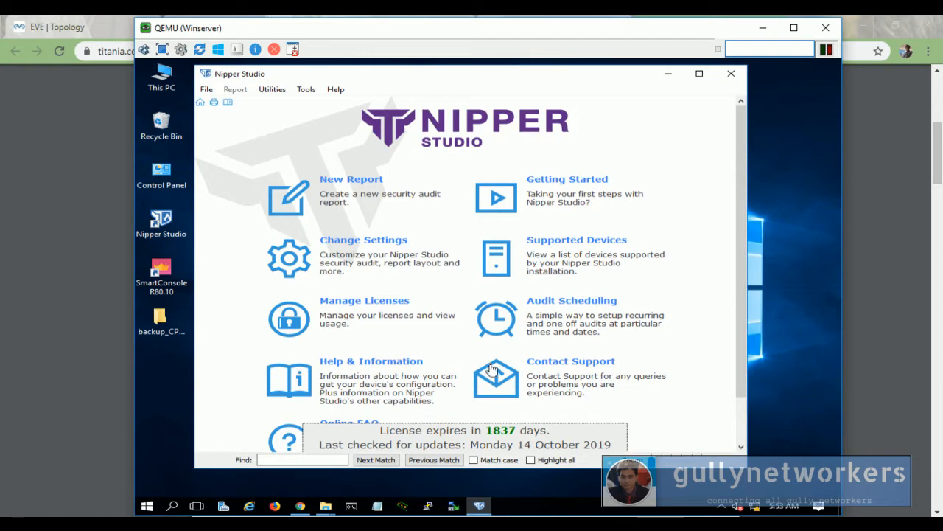
left_click(351, 180)
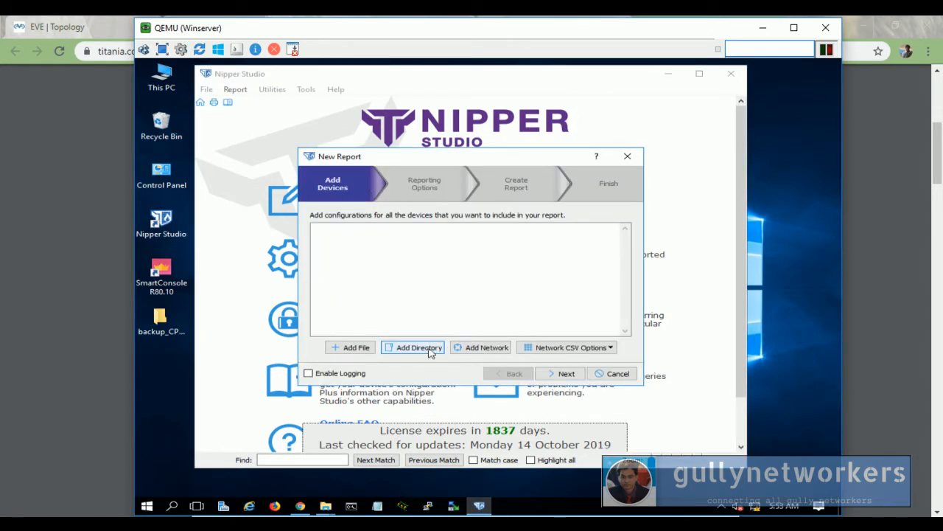
Add the conf directory from Downloads, under the backup's var/opt/CPsuite-R80/fw1 path, as the device configuration to audit.
left_click(430, 352)
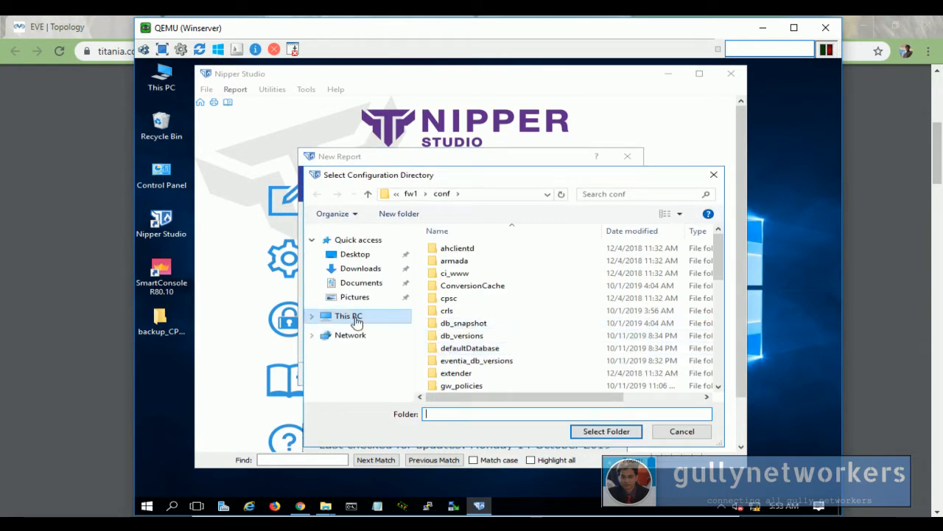
left_click(359, 270)
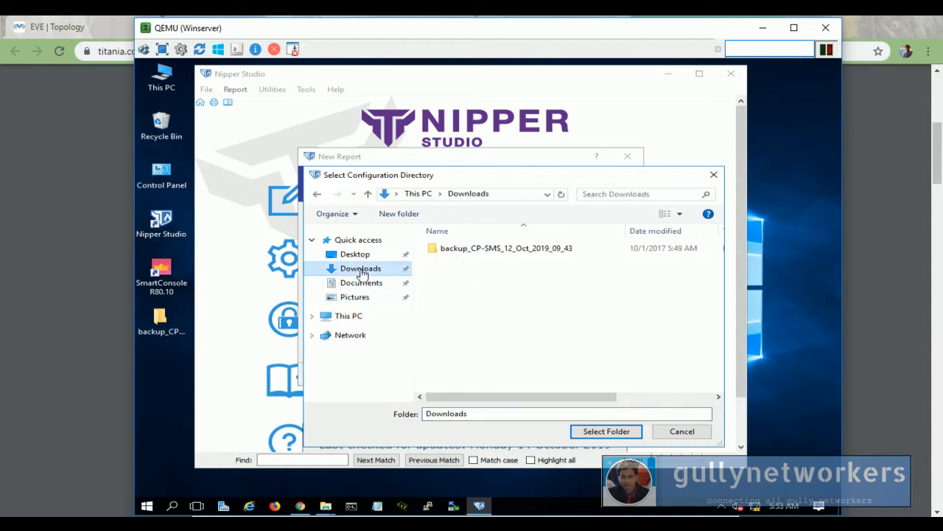
double_click(501, 251)
left_click(501, 252)
double_click(502, 251)
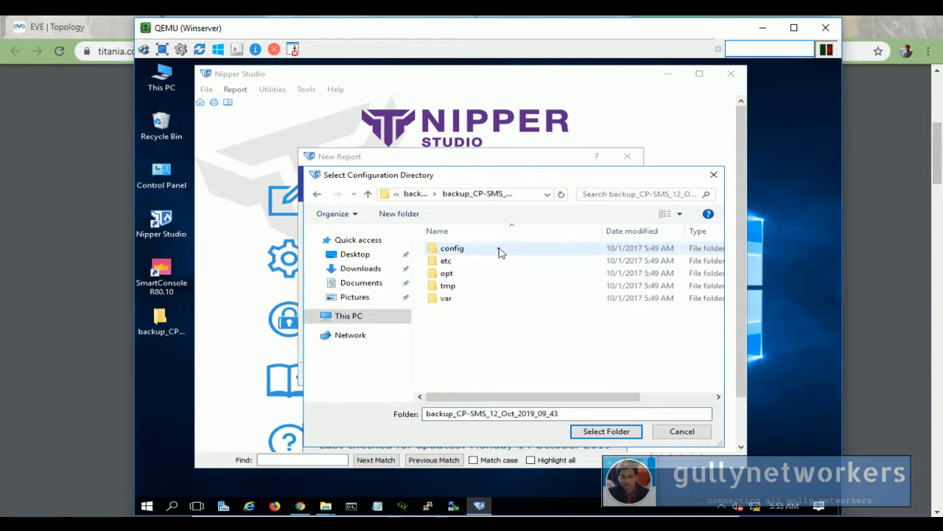
double_click(487, 302)
double_click(467, 262)
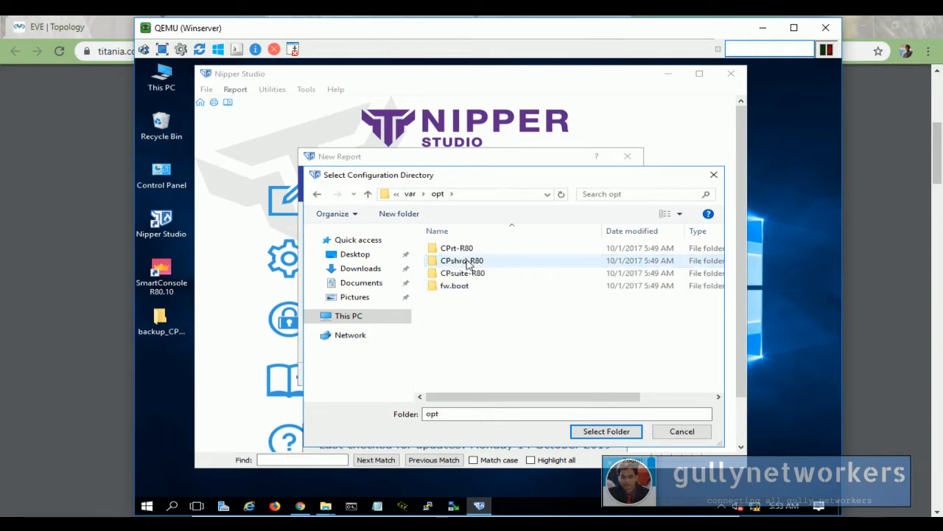
double_click(480, 273)
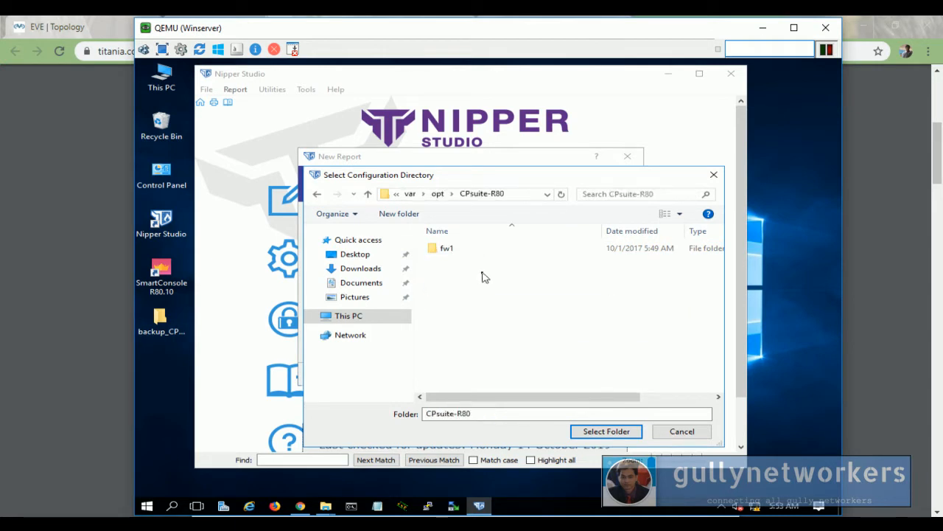
double_click(438, 252)
left_click(465, 254)
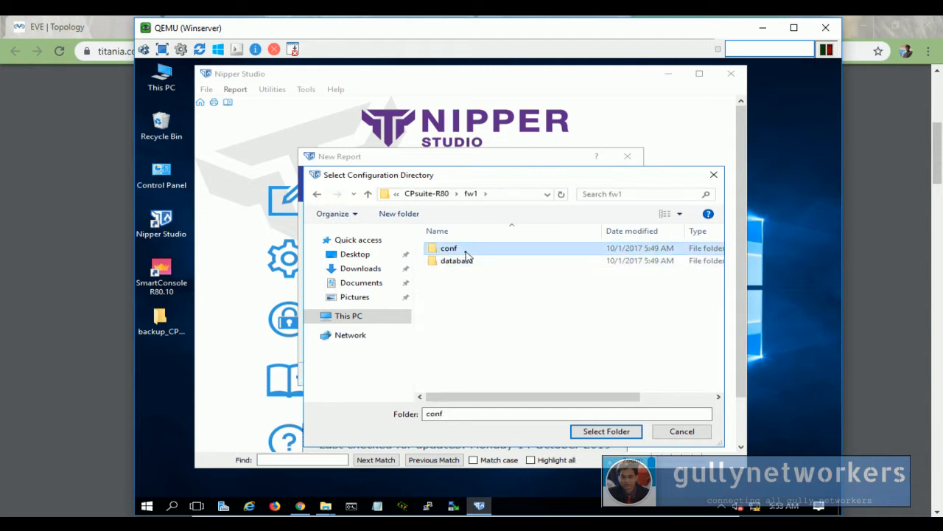
left_click(603, 434)
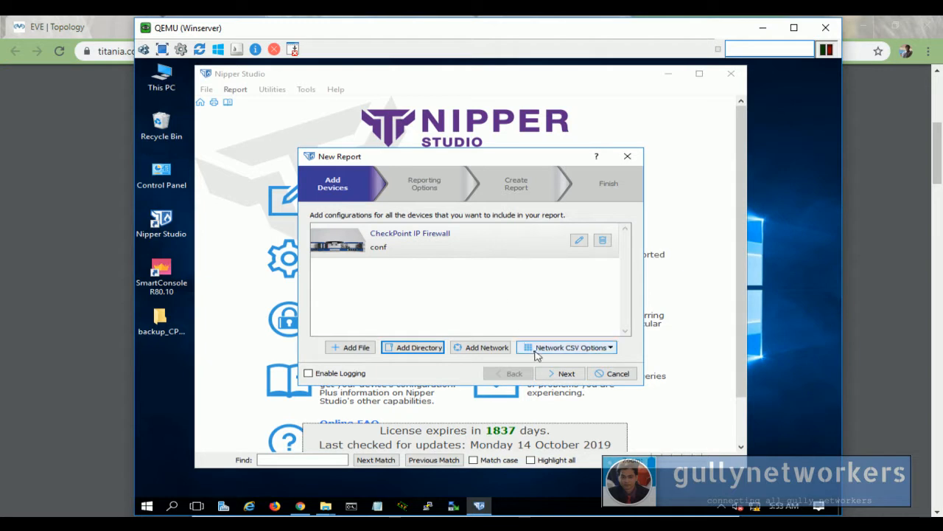
Proceed to the reporting options, enlarge the wizard window, and include the CIS Benchmarks and Filtering Complexity sections.
left_click(566, 375)
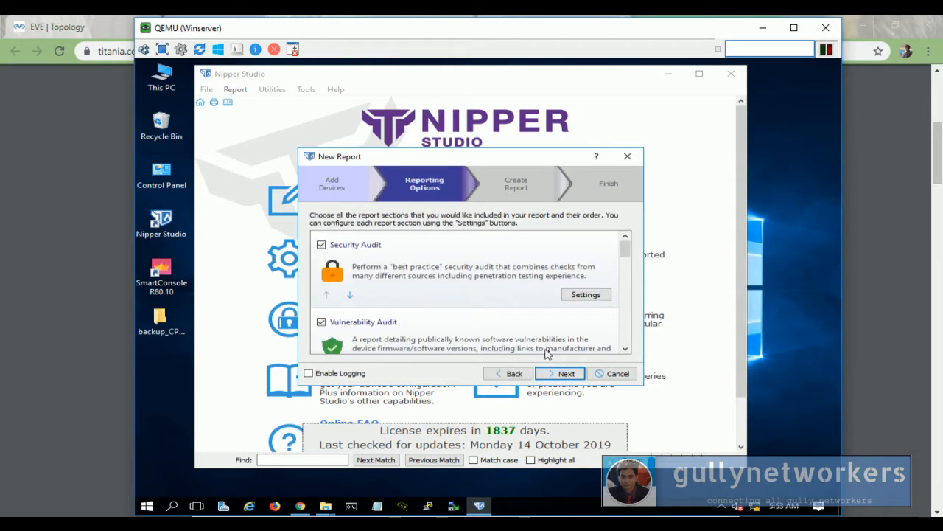
left_click_drag(535, 163, 419, 85)
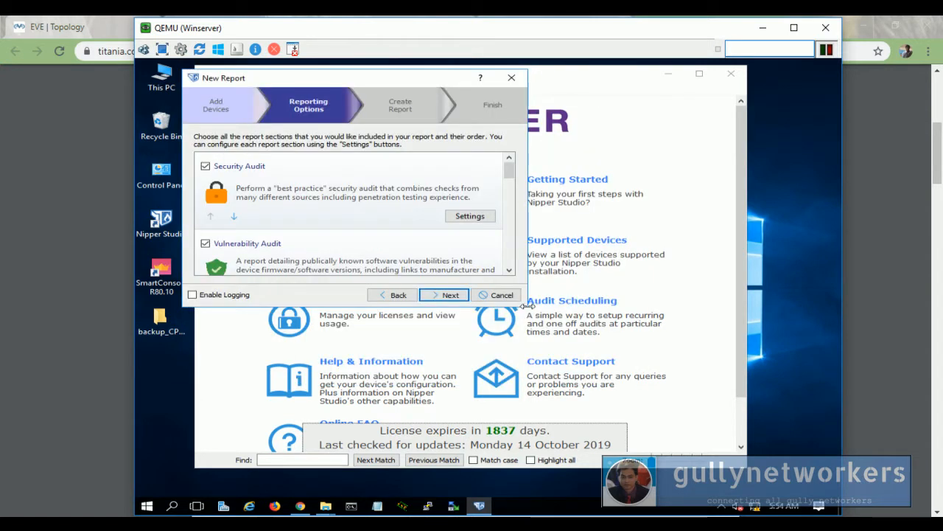
left_click_drag(526, 308, 797, 492)
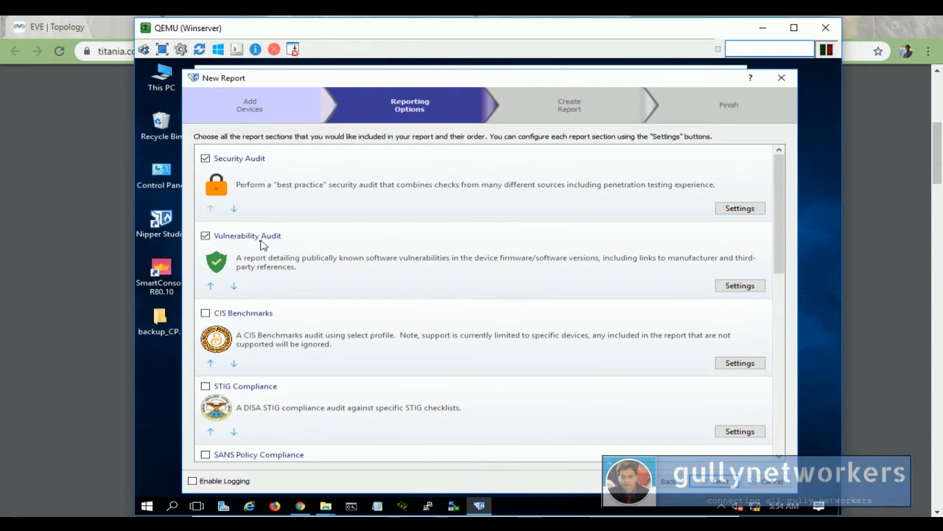
left_click(206, 314)
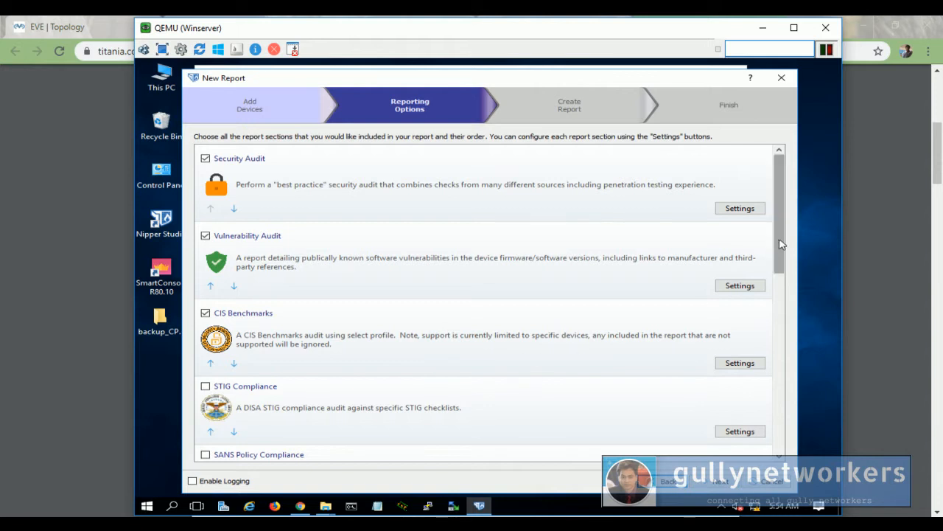
left_click_drag(781, 247, 783, 320)
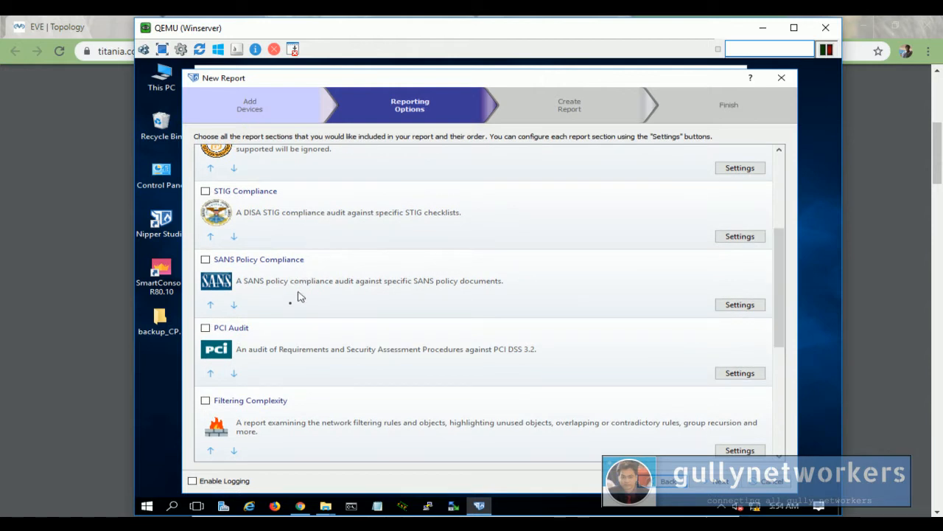
left_click_drag(773, 347, 774, 399)
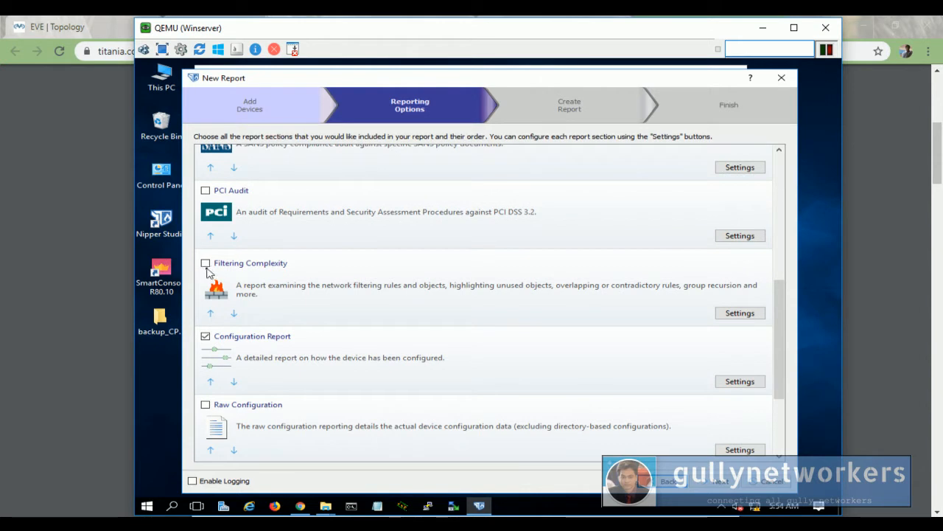
left_click(205, 264)
scroll(582, 417, "down", 3)
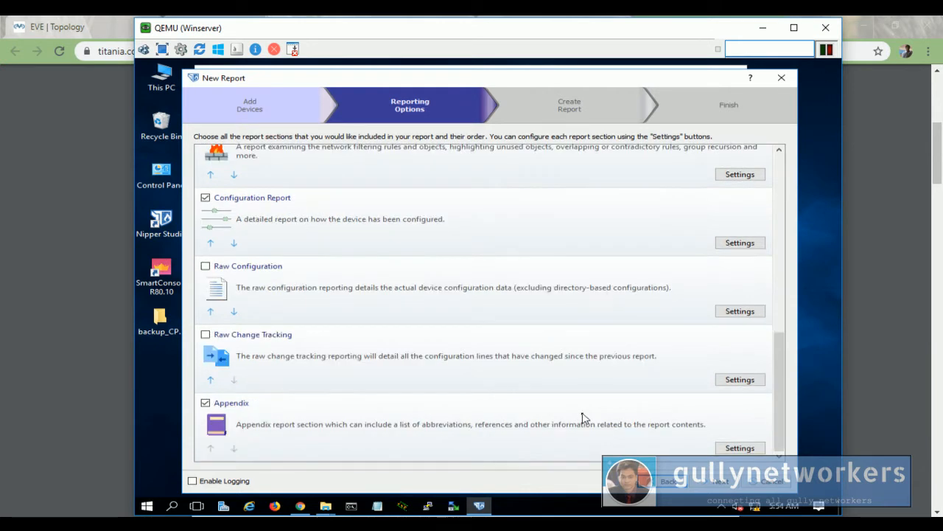
Generate the report without a previous-report comparison, auditing the Standard policy and including Firewall Policies, CP-SMS and CP_Gateway_GW.
left_click(718, 486)
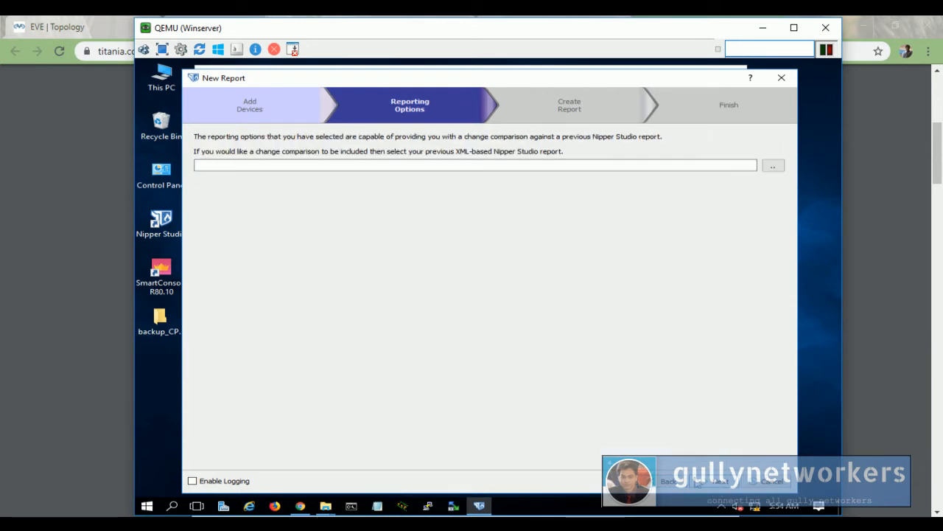
left_click(712, 483)
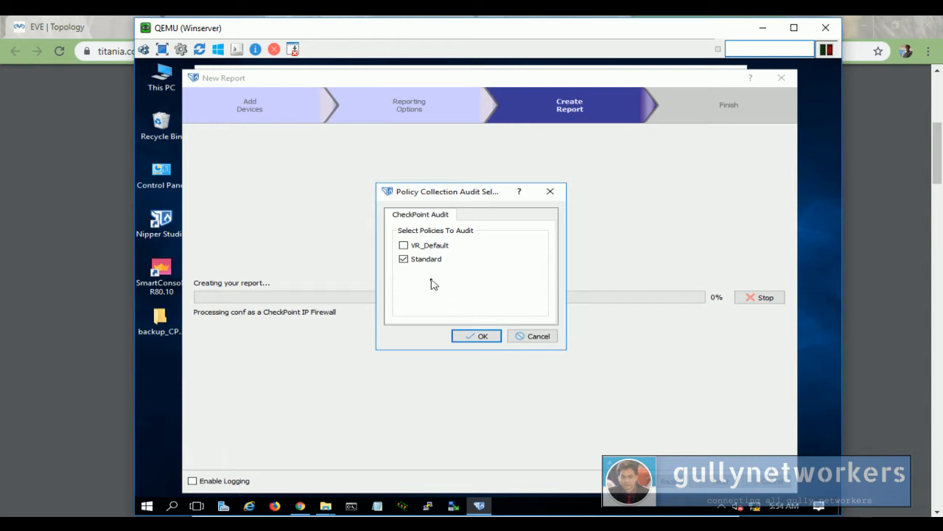
left_click(460, 335)
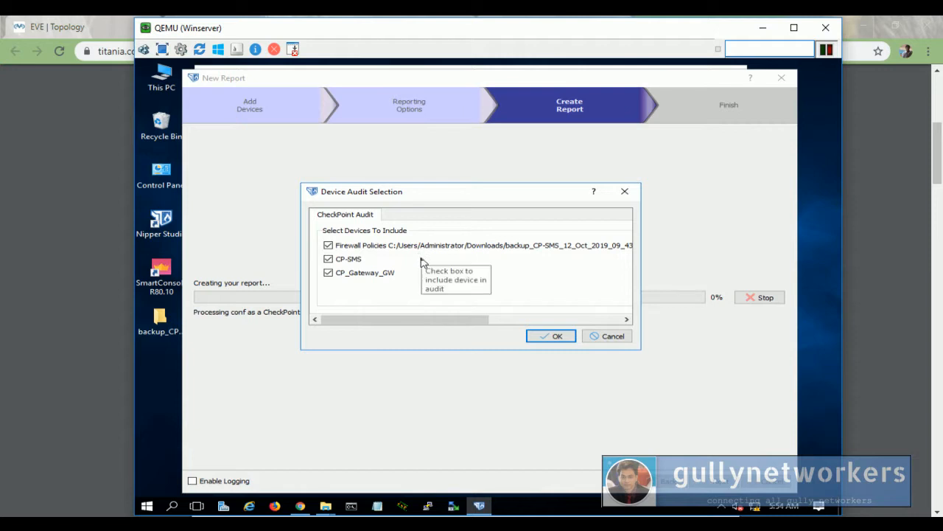
left_click(556, 336)
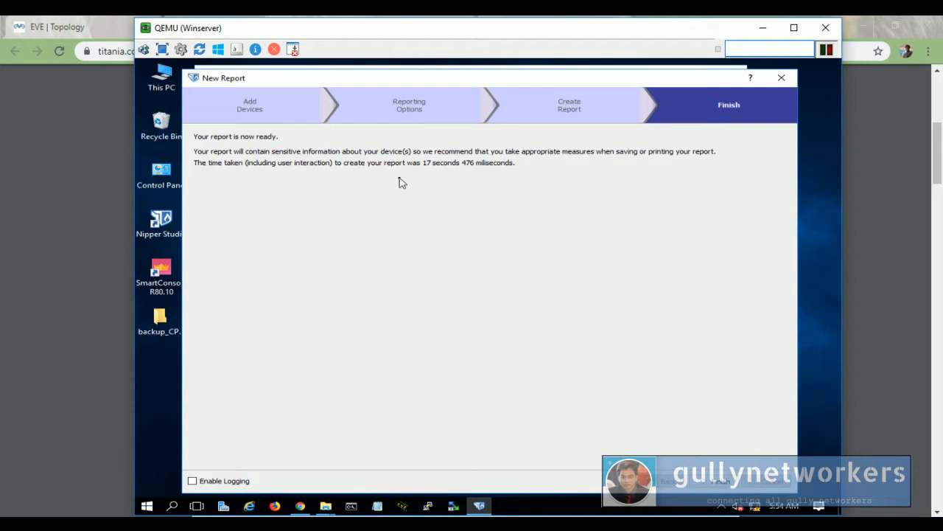
left_click(723, 483)
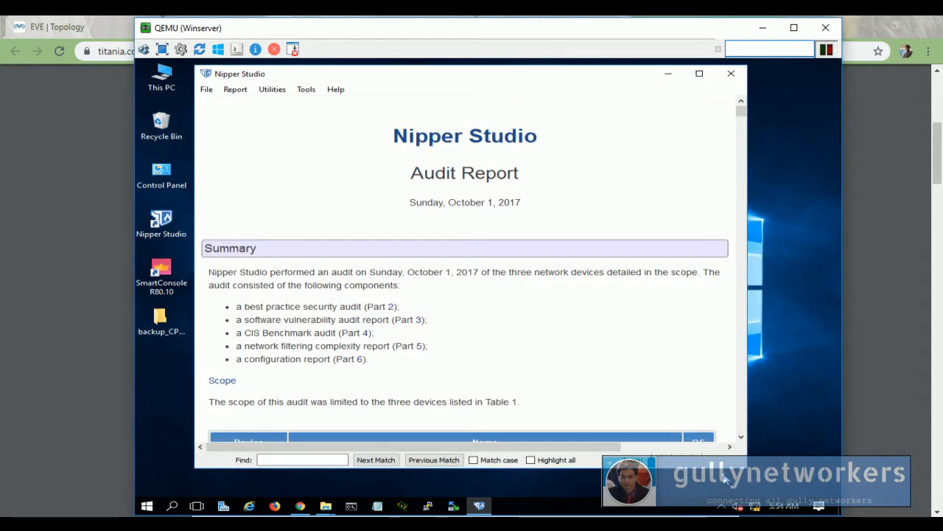
Maximize the audit report and server windows and review the scope, security audit, vulnerability audit and CIS benchmark summaries.
left_click(700, 75)
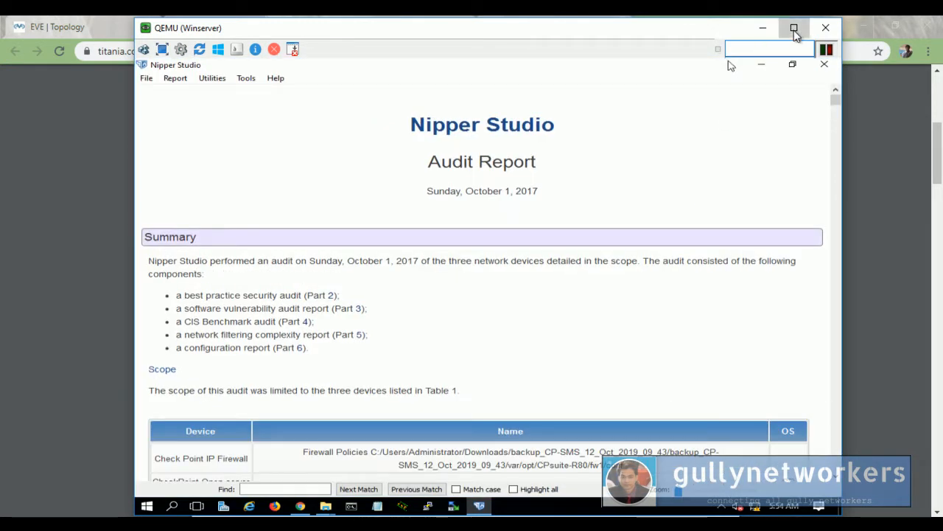
left_click(794, 27)
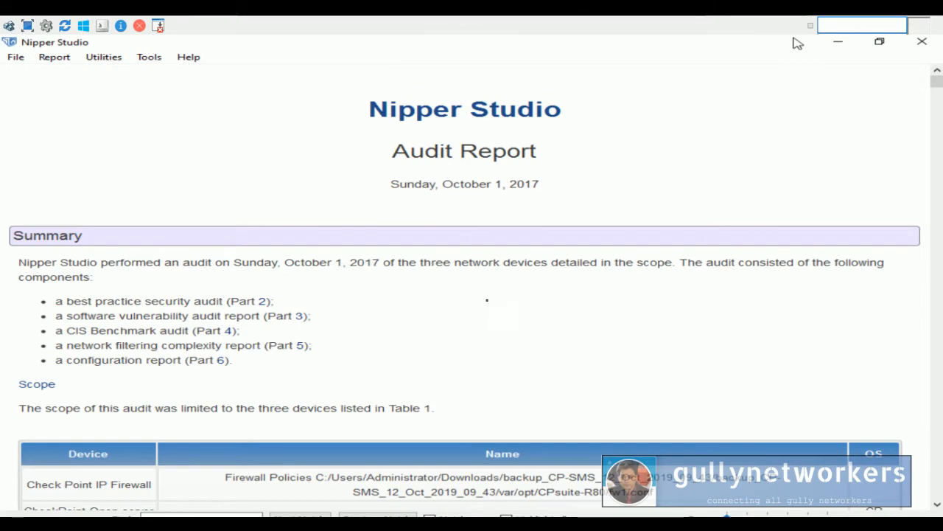
scroll(940, 115, "down", 5)
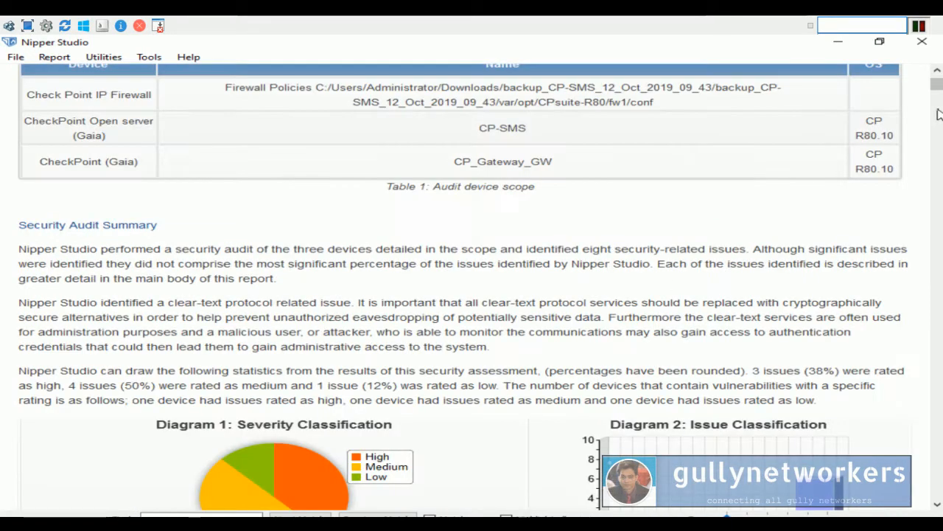
scroll(793, 180, "up", 1)
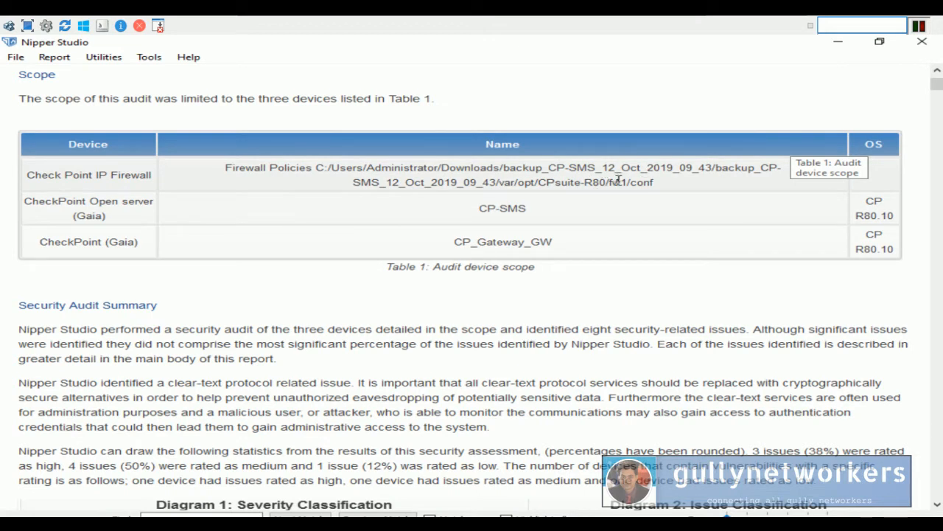
scroll(639, 214, "down", 5)
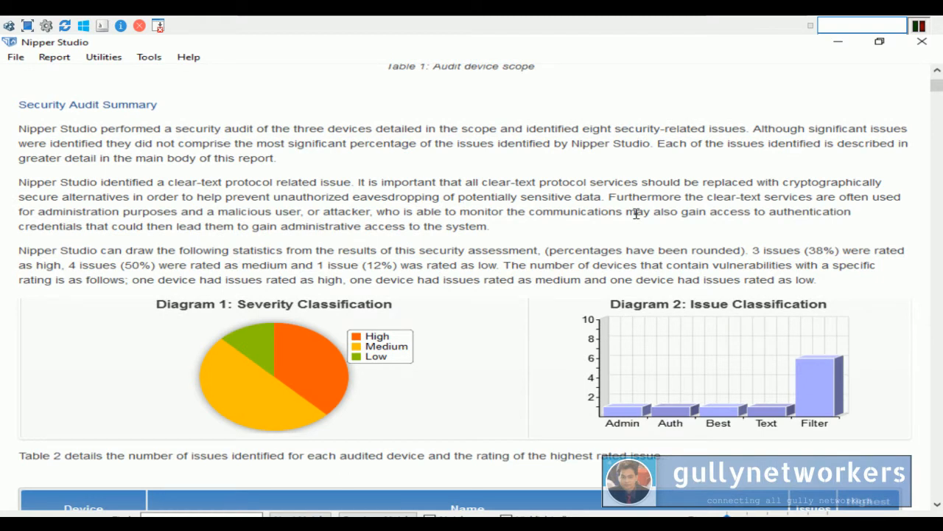
scroll(637, 214, "down", 9)
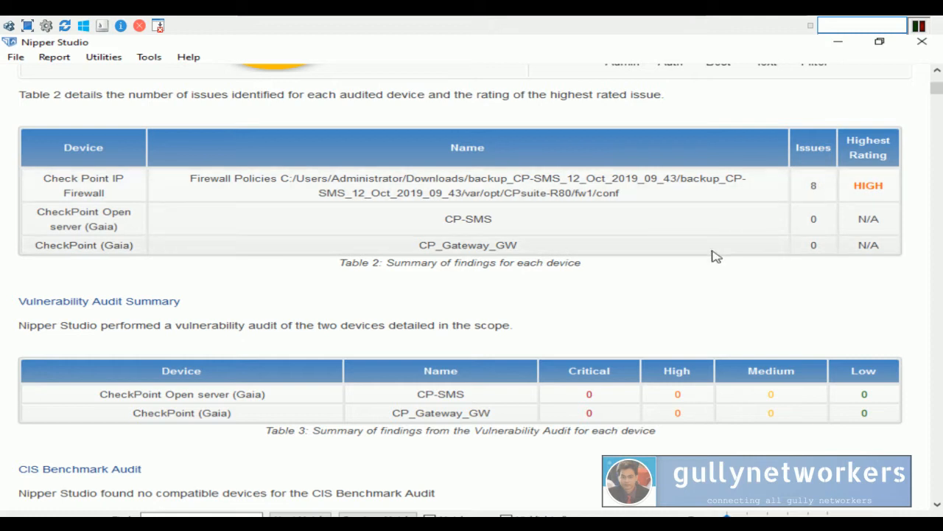
scroll(712, 255, "down", 2)
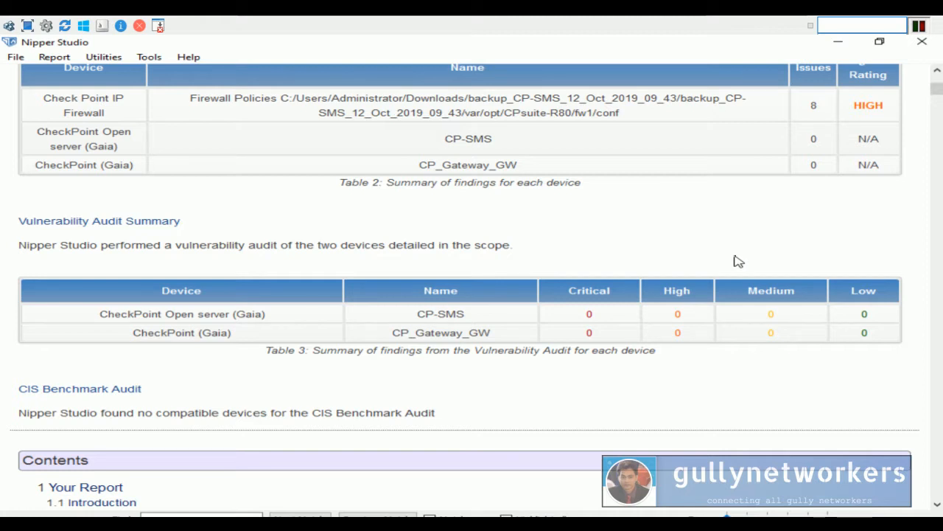
Look through the report's contents from the Security Audit findings to the Filtering Complexity and Configuration Report sections.
scroll(741, 261, "down", 9)
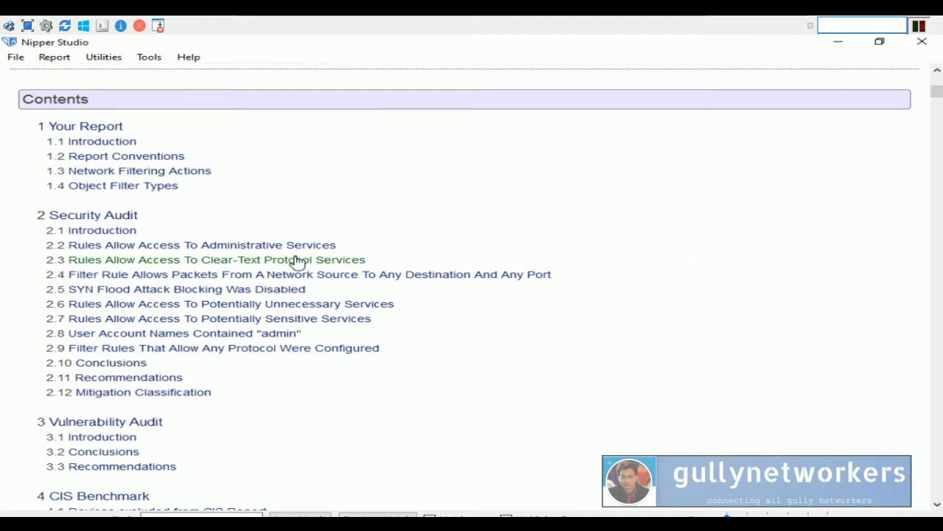
scroll(294, 250, "down", 1)
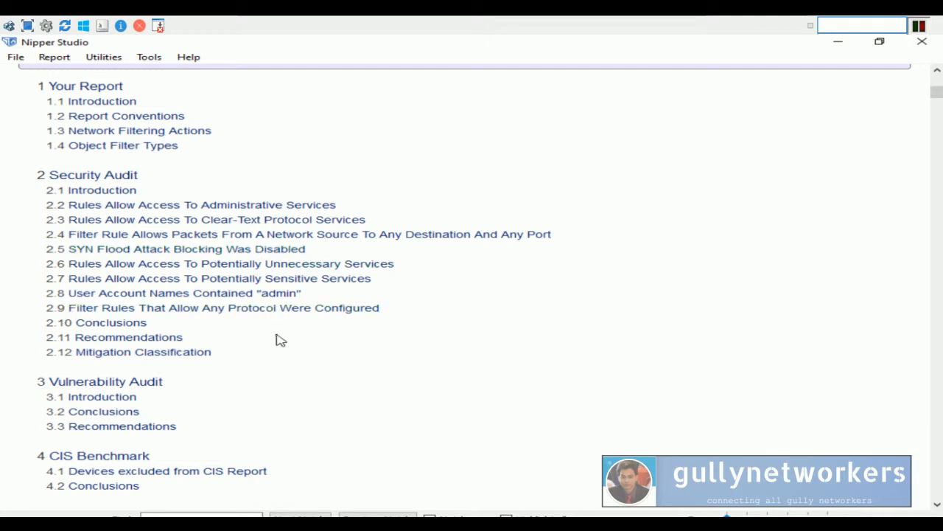
scroll(277, 339, "down", 3)
scroll(277, 339, "down", 2)
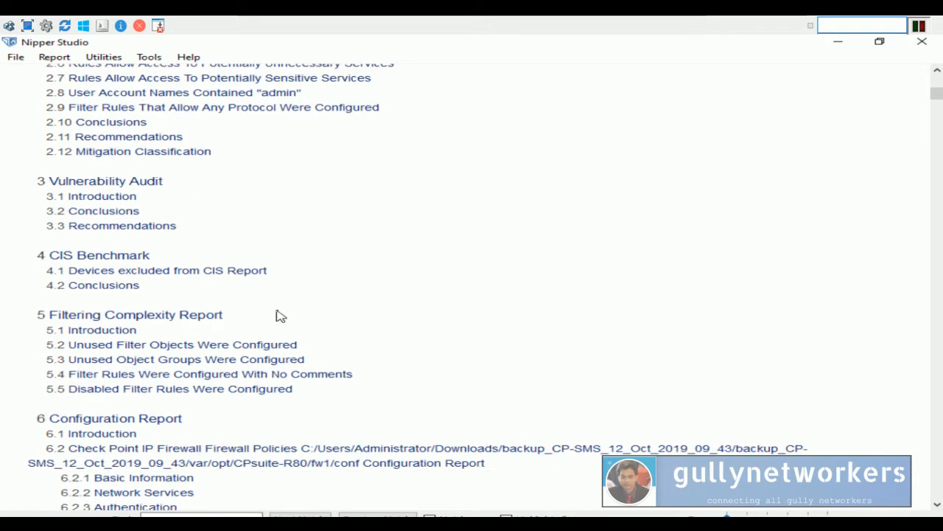
scroll(280, 315, "down", 1)
scroll(279, 319, "down", 2)
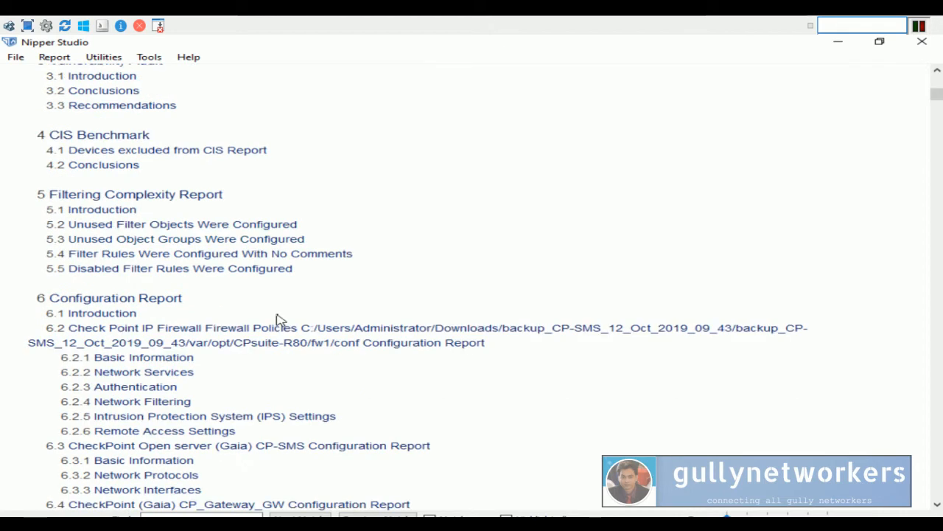
Look through the remaining report contents down to the Appendix, then open finding 2.2 Rules Allow Access To Administrative Services.
scroll(279, 321, "down", 2)
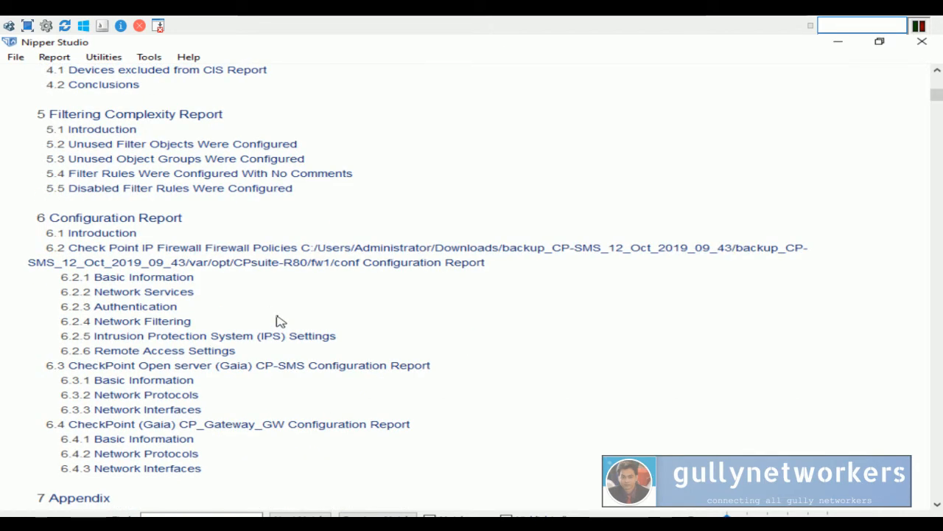
scroll(280, 322, "down", 3)
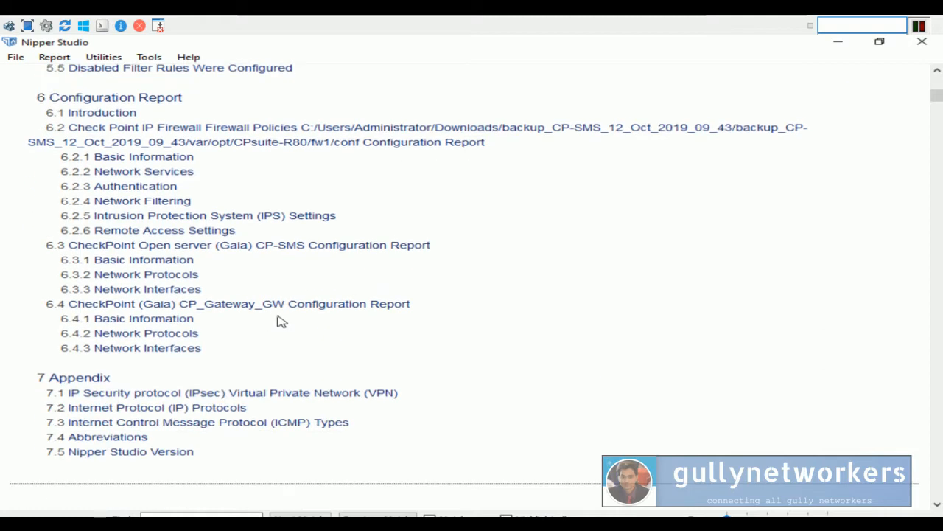
scroll(281, 321, "down", 5)
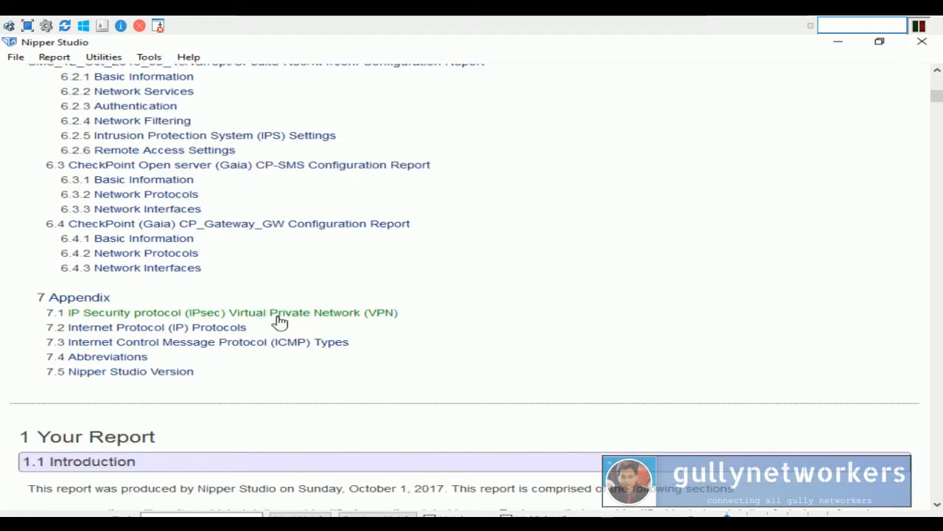
scroll(280, 321, "up", 20)
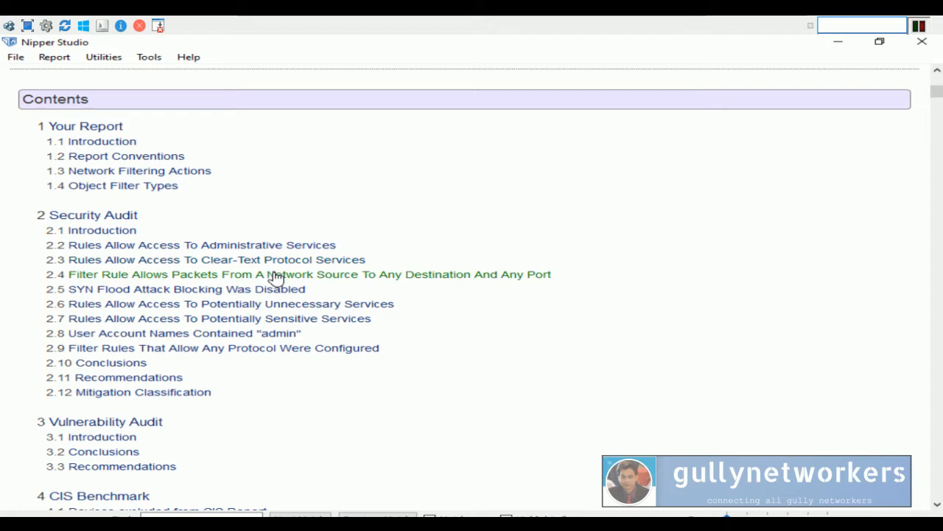
left_click(286, 247)
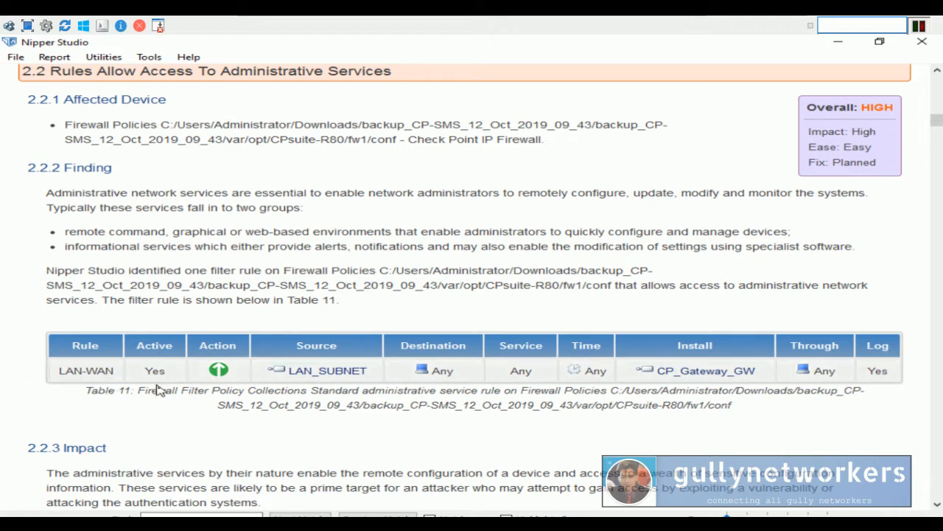
mouse_move(315, 379)
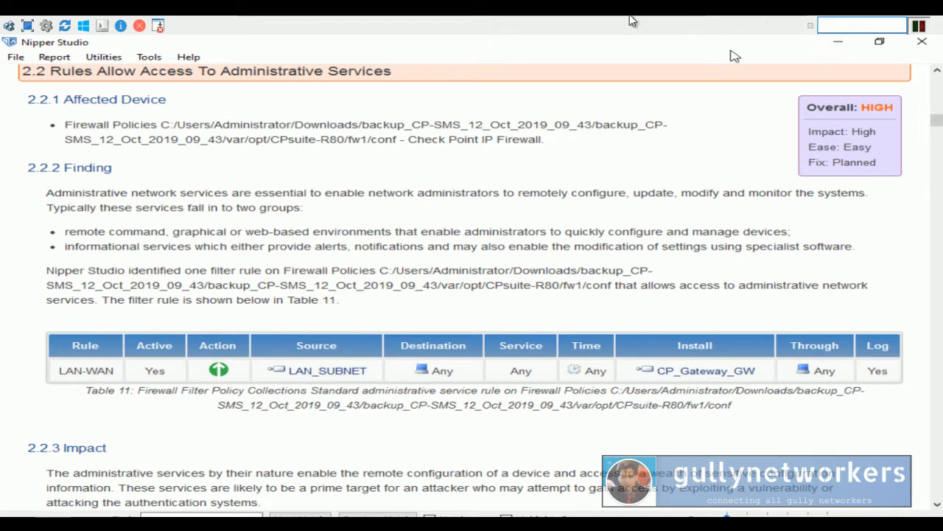
Restore the Winserver window and place it beside the EVE topology to compare the LAN-WAN rule's LAN_SUBNET source with the LAN Zone.
mouse_move(505, 18)
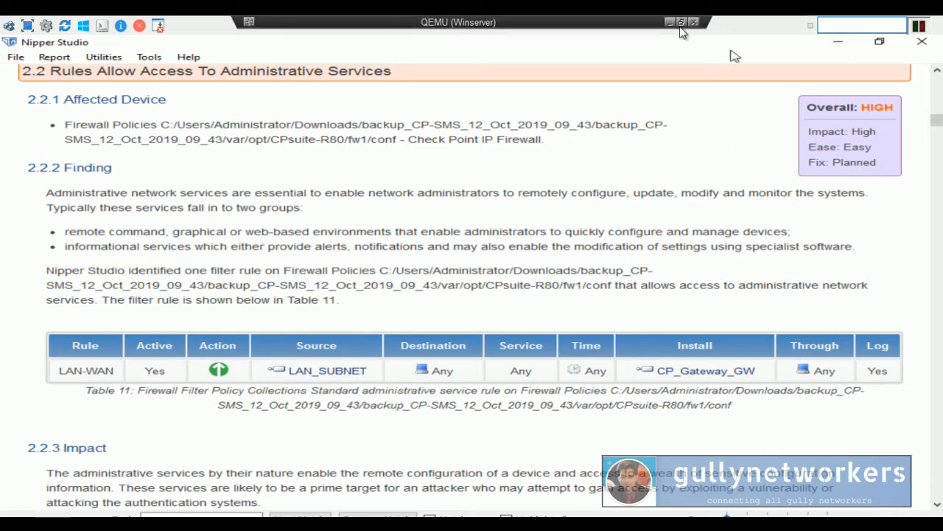
left_click(681, 23)
left_click_drag(308, 19, 458, 31)
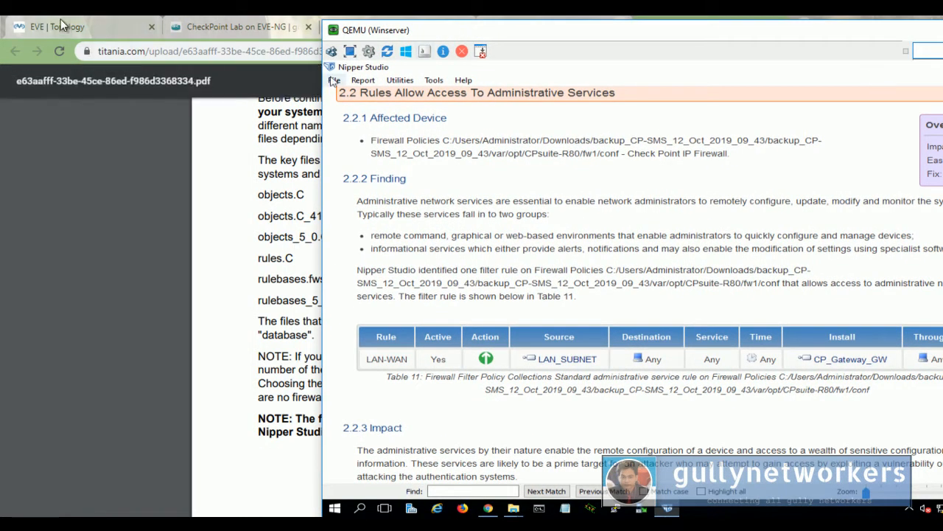
left_click(65, 26)
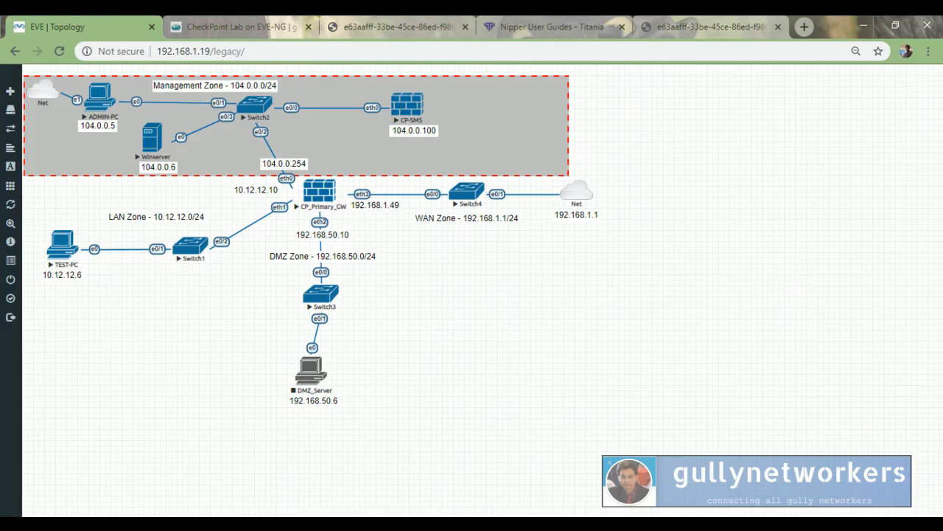
mouse_move(424, 515)
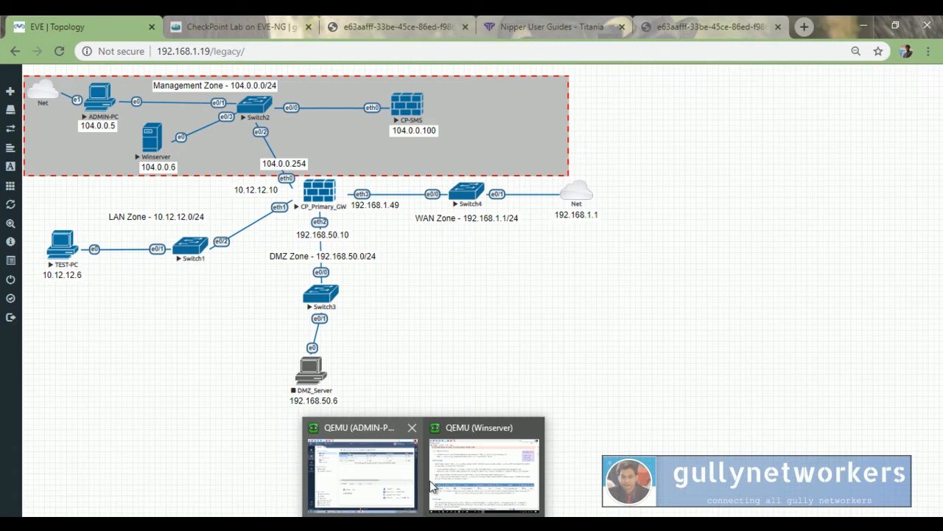
left_click(457, 481)
left_click(461, 476)
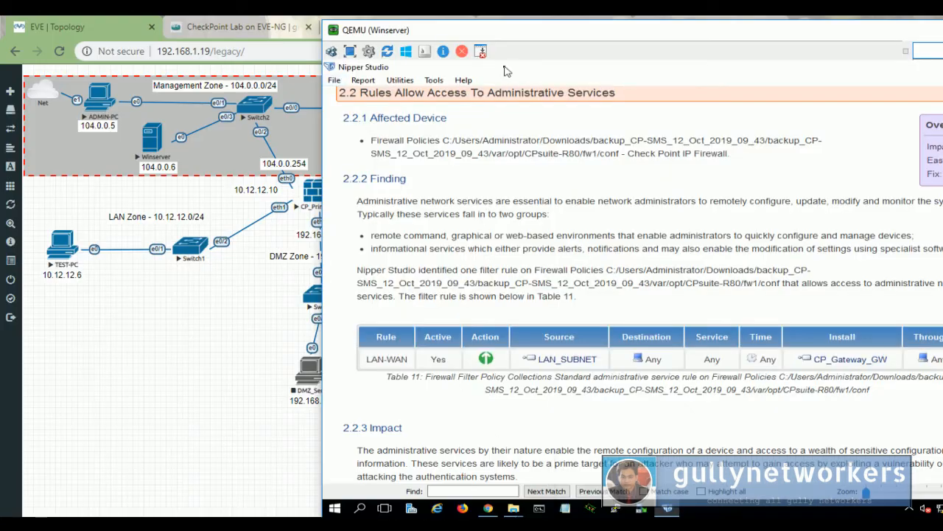
left_click_drag(497, 29, 553, 35)
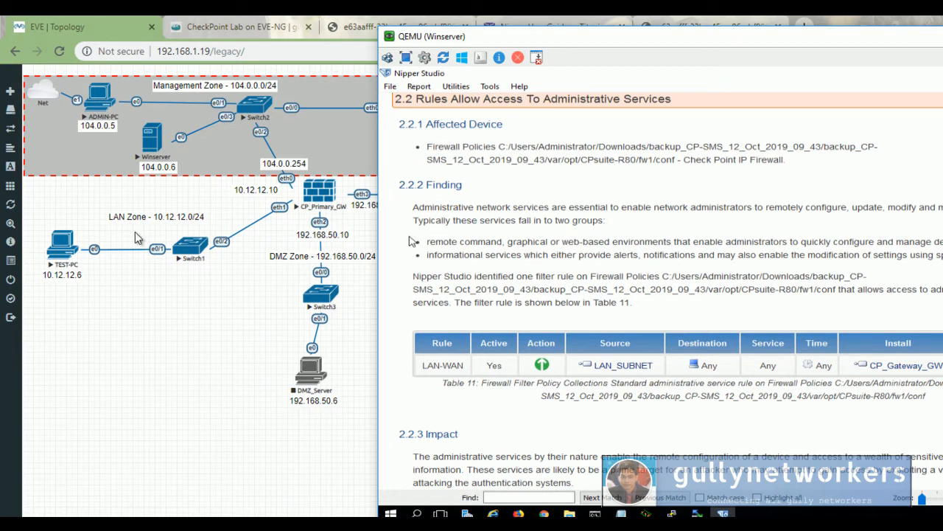
mouse_move(601, 367)
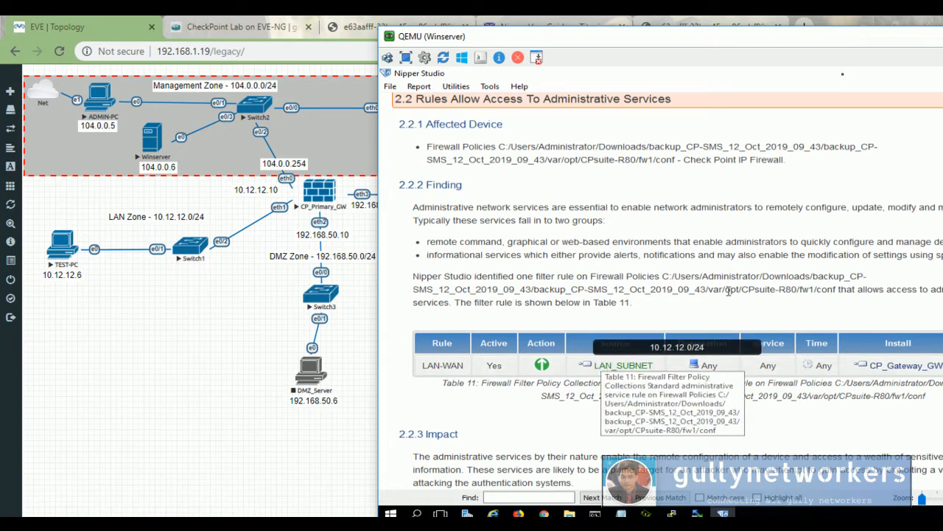
Reposition the Winserver window to compare the rule's CP_Gateway_GW install target with the gateway in the EVE topology.
left_click_drag(843, 38, 606, 80)
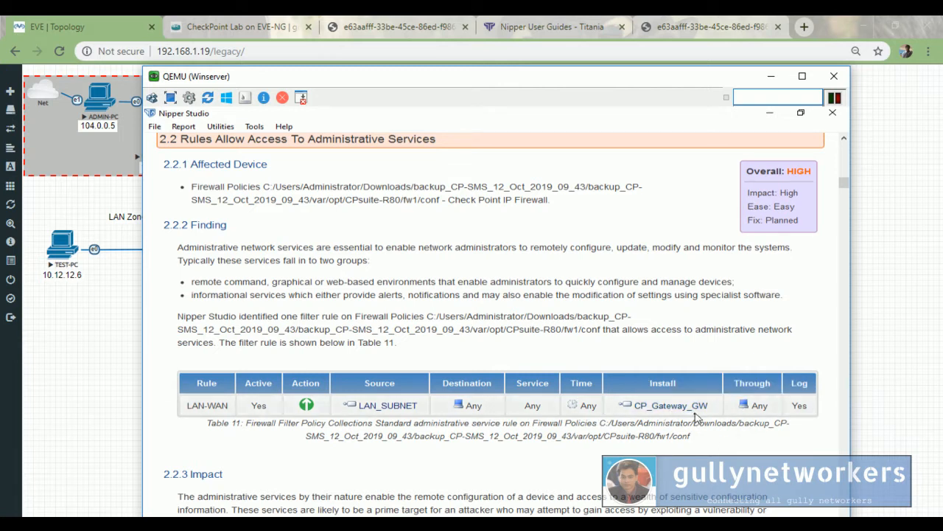
left_click_drag(461, 84, 573, 70)
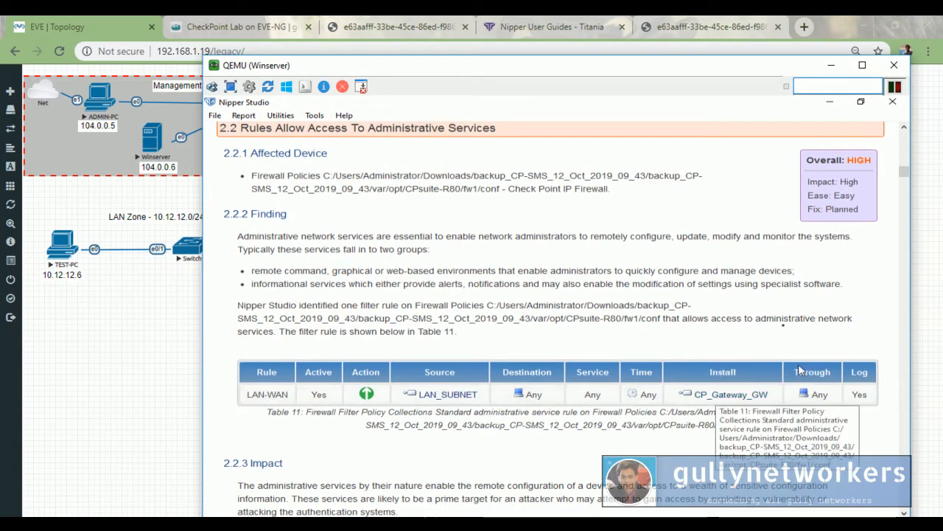
left_click_drag(543, 68, 542, 352)
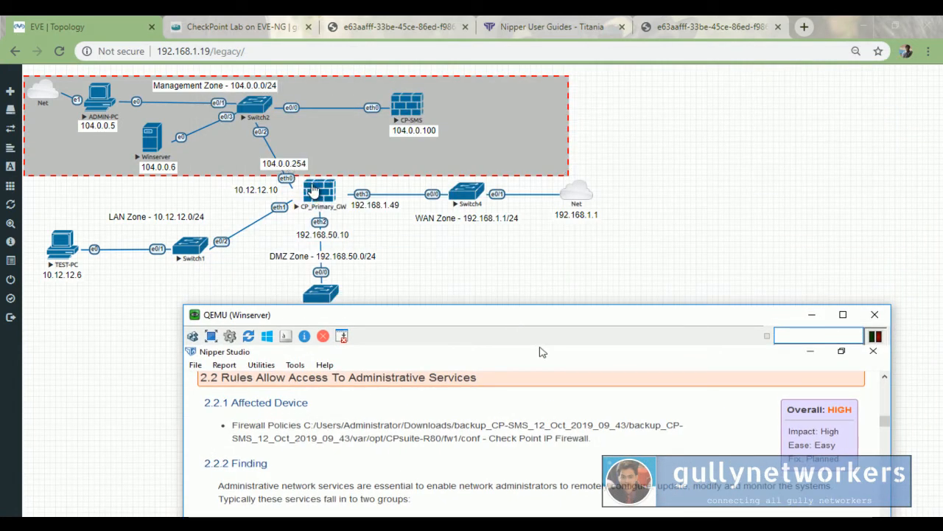
left_click_drag(702, 322, 841, 79)
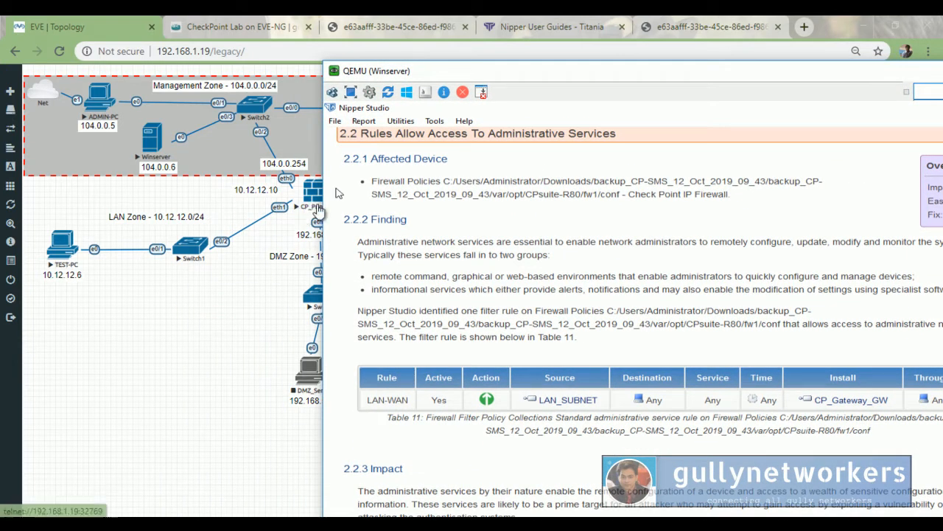
left_click_drag(709, 71, 582, 69)
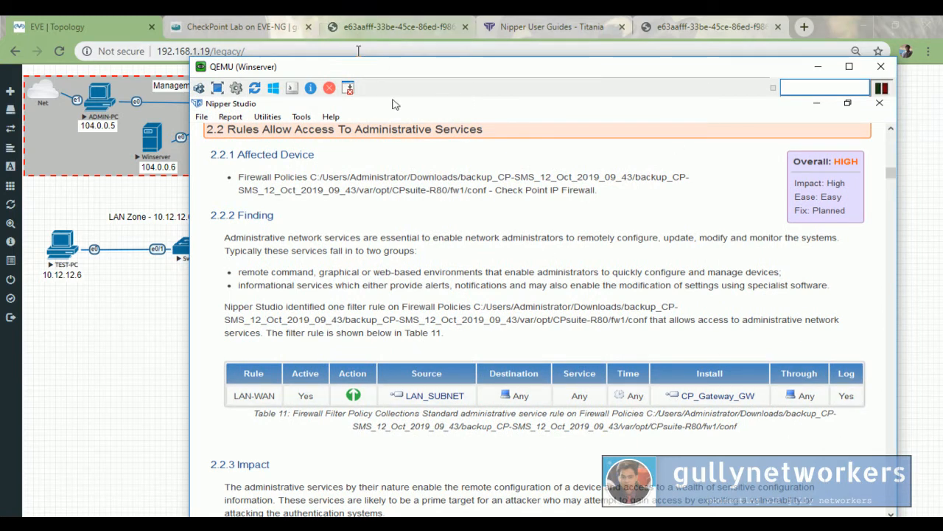
left_click_drag(373, 61, 534, 63)
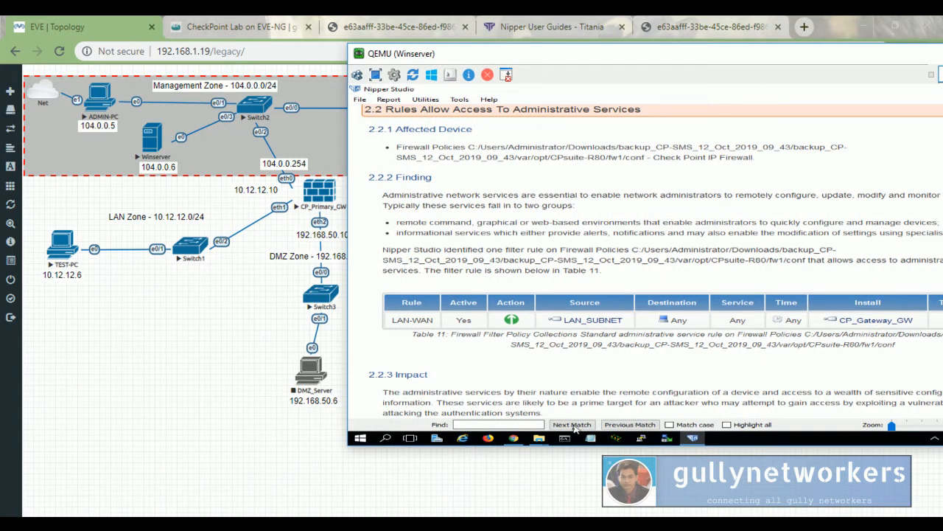
Switch to SmartConsole on ADMIN-PC, maximize its window and examine the name and source of the LAN-WAN rule in the Standard policy.
mouse_move(351, 516)
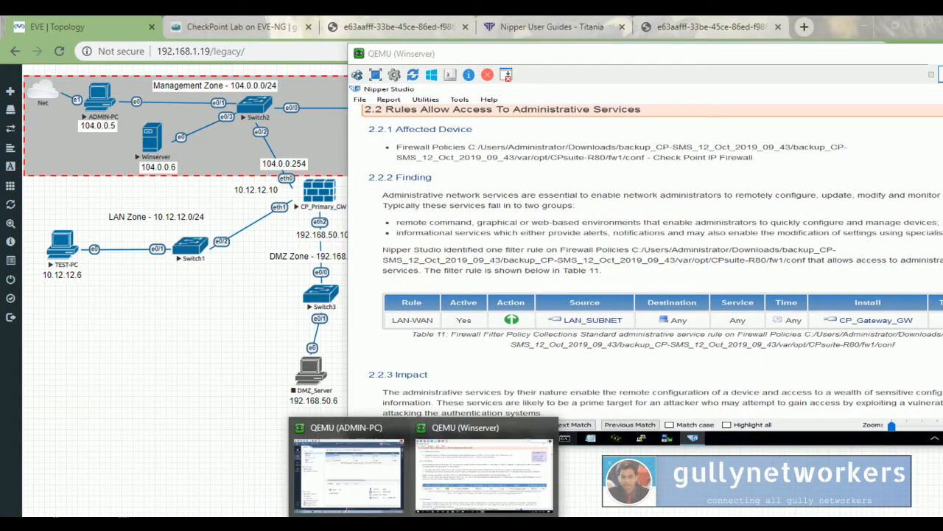
left_click(351, 466)
left_click_drag(438, 291, 347, 49)
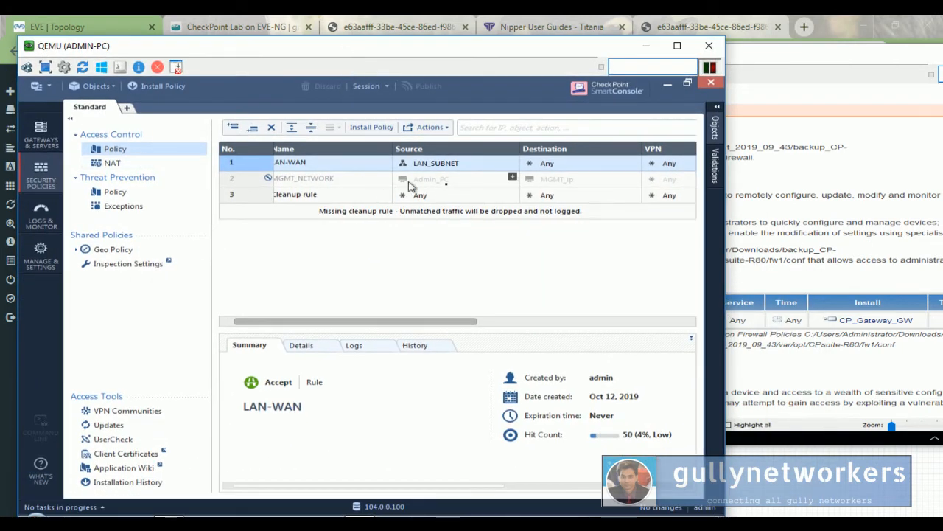
left_click(676, 44)
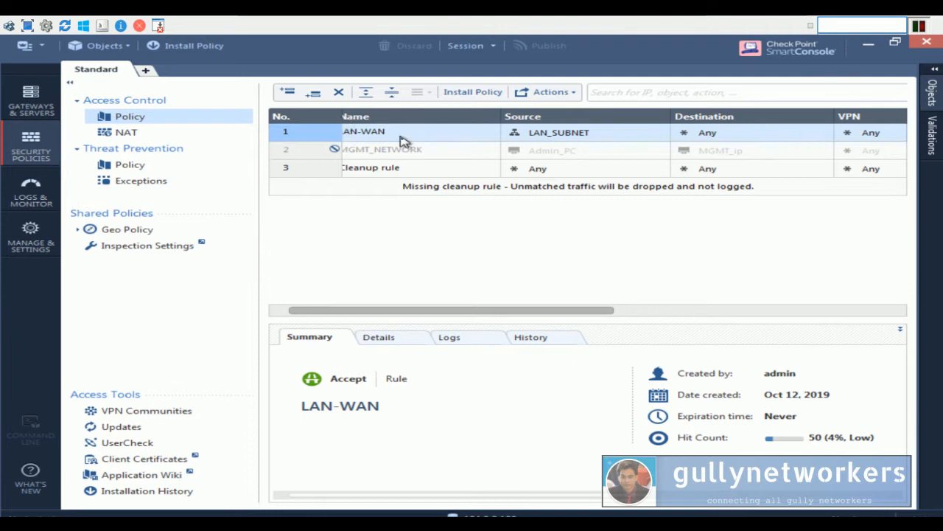
left_click(274, 312)
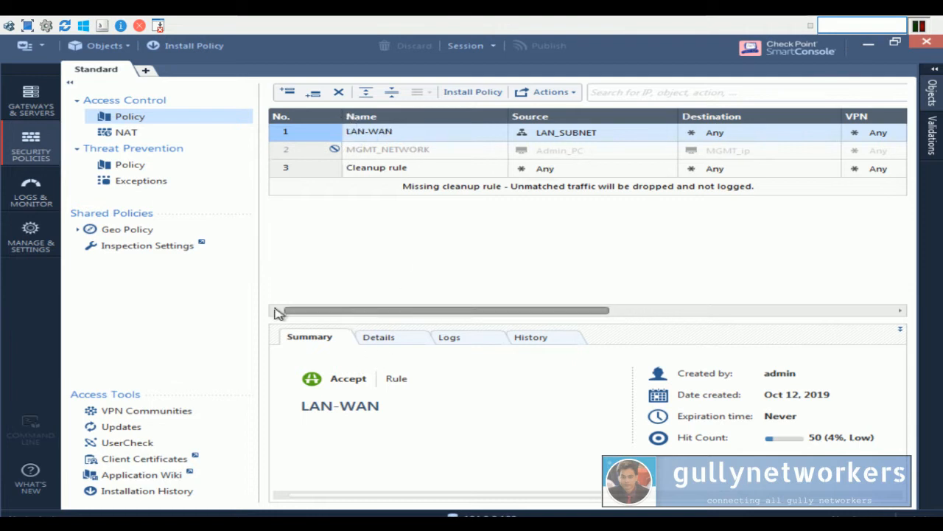
left_click(387, 133)
left_click_drag(509, 316, 609, 315)
left_click(405, 131)
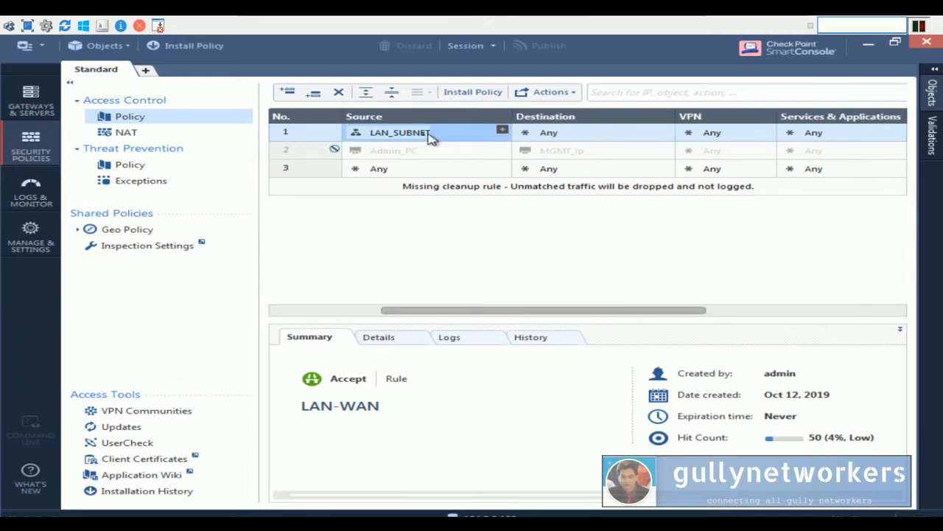
Open the LAN_SUBNET network object from the rule's source, check its IPv4 network address and net mask, and close it.
double_click(414, 130)
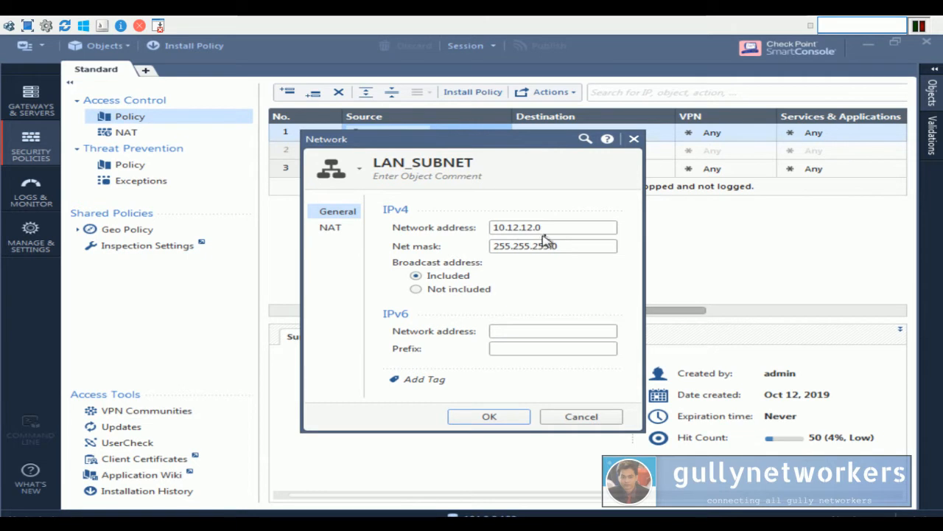
left_click_drag(548, 228, 431, 225)
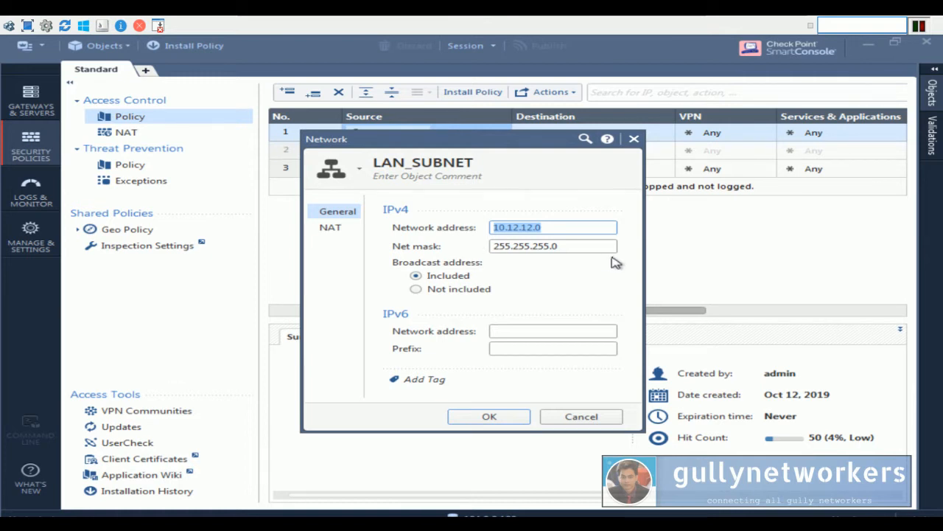
left_click_drag(581, 245, 431, 251)
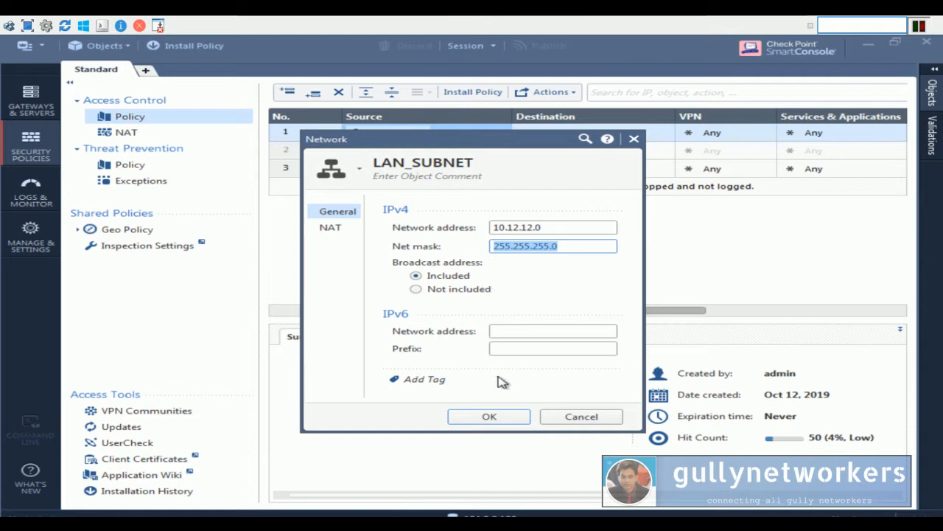
left_click(501, 412)
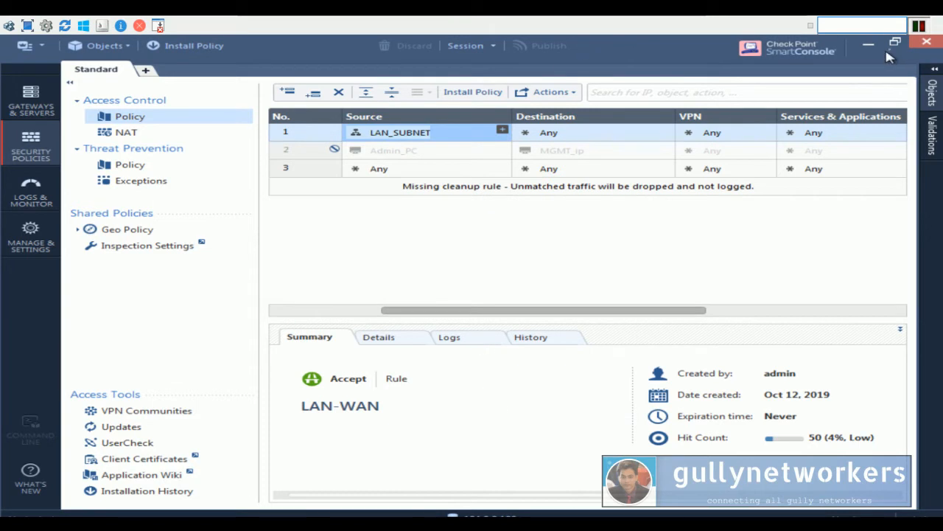
Restore the ADMIN-PC window, minimize the Winserver window, and arrange SmartConsole over the EVE topology to view both.
mouse_move(586, 16)
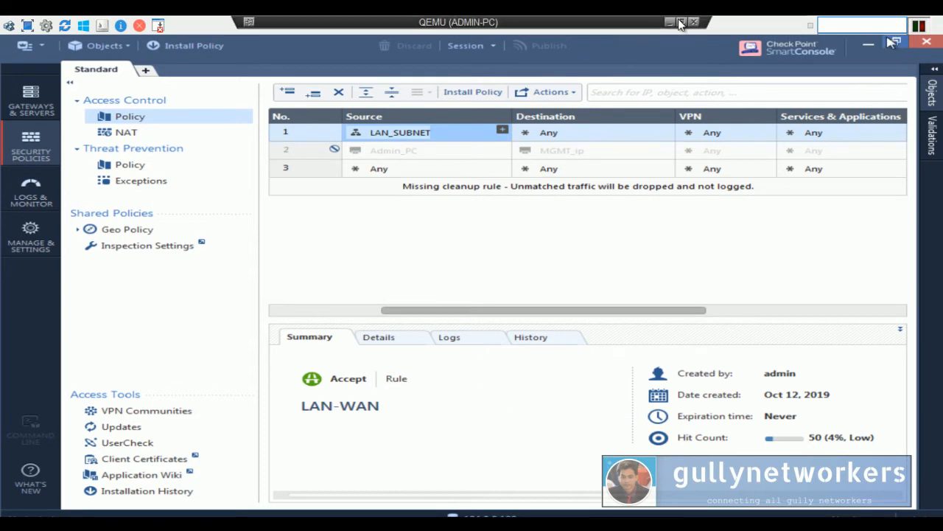
left_click(682, 22)
left_click_drag(331, 51, 351, 323)
left_click_drag(734, 54, 534, 174)
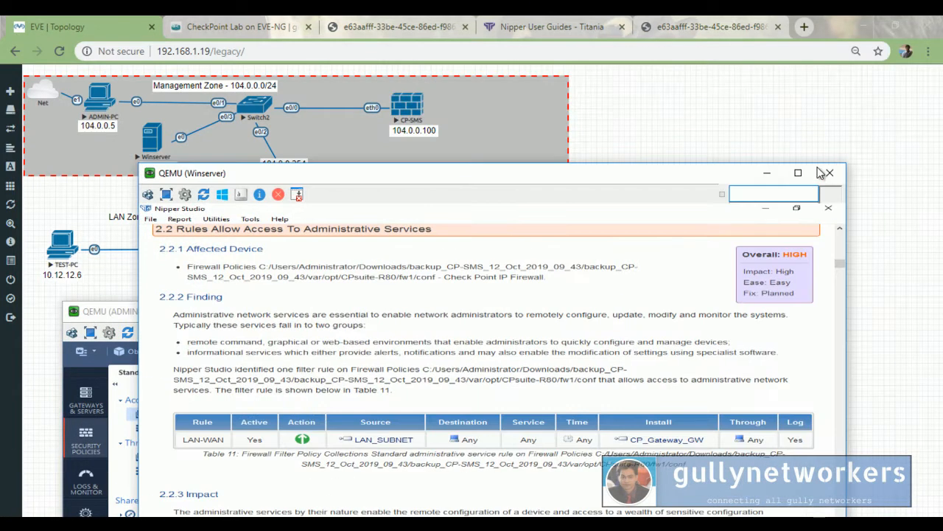
left_click(767, 173)
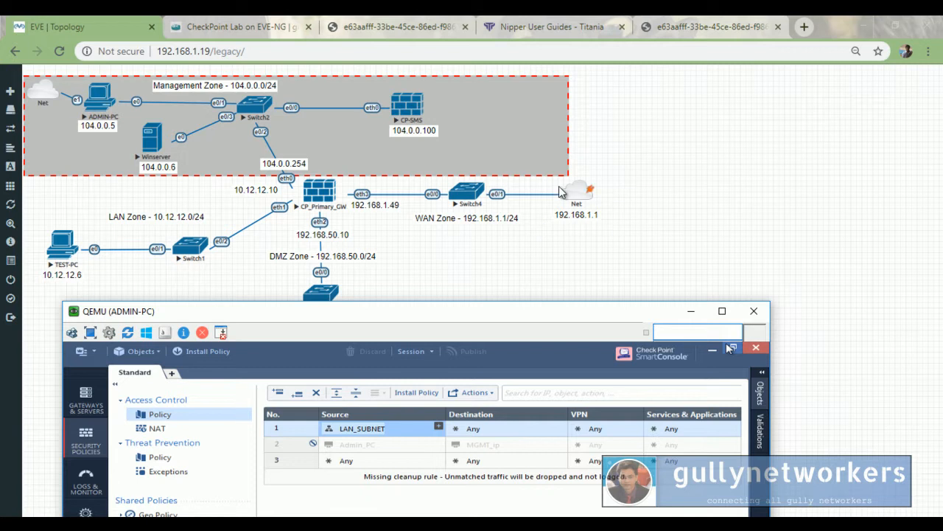
left_click_drag(351, 316, 354, 182)
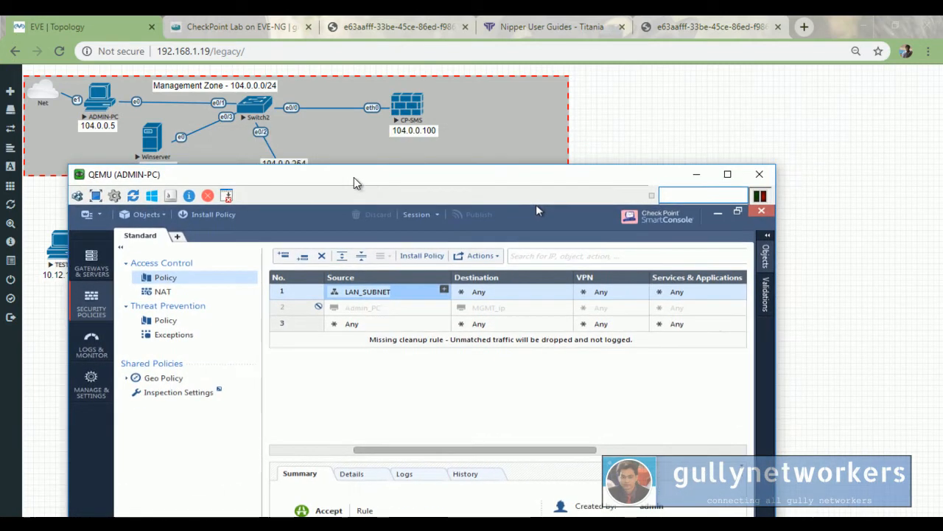
Check the LAN-WAN rule's services, action, track and install-on settings, then return to finding 2.2 in the Nipper Studio report.
left_click_drag(452, 451, 580, 457)
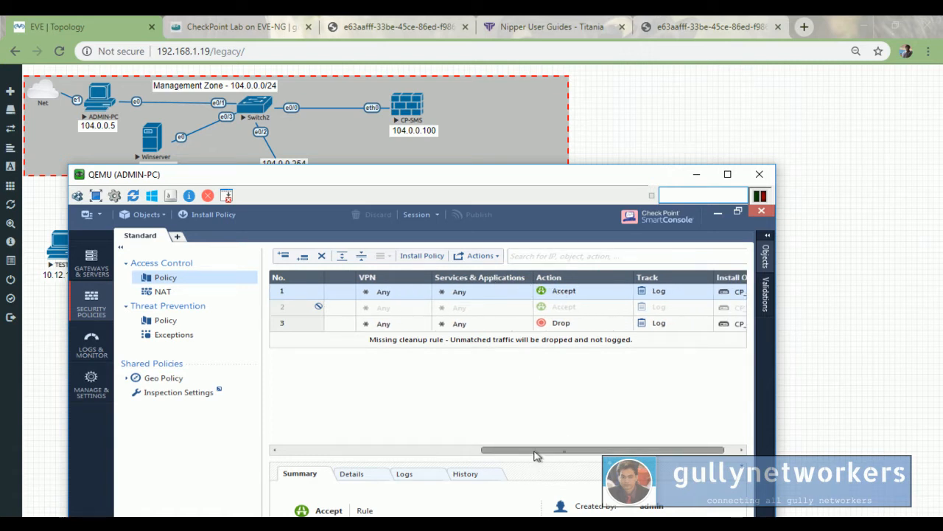
left_click_drag(526, 451, 641, 451)
left_click(720, 296)
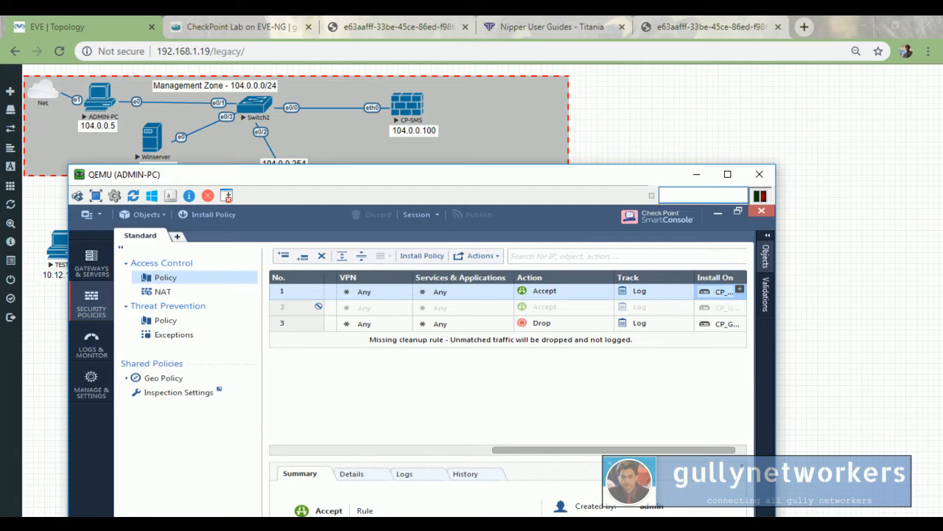
left_click(473, 493)
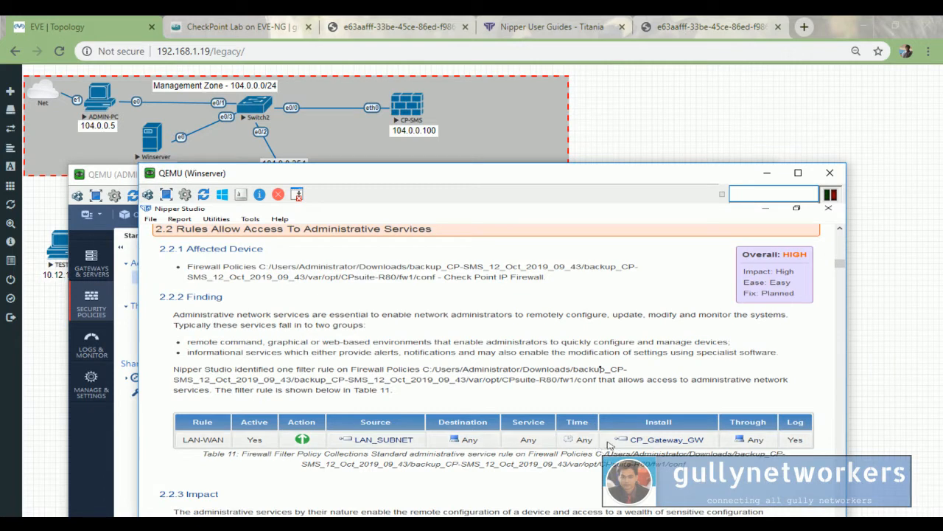
Move the Winserver window up over the topology and read the impact, ease and recommendation of finding 2.2.
left_click_drag(591, 179, 585, 43)
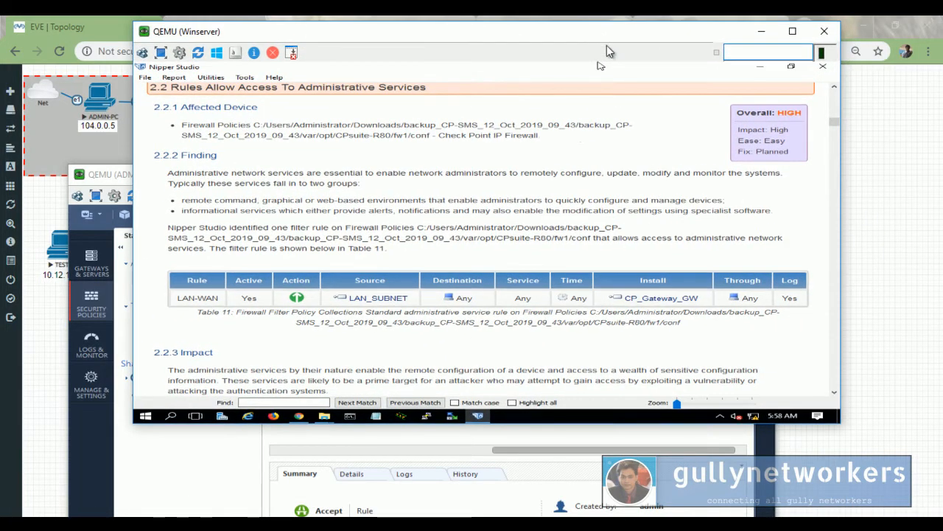
scroll(528, 157, "down", 3)
scroll(526, 212, "down", 4)
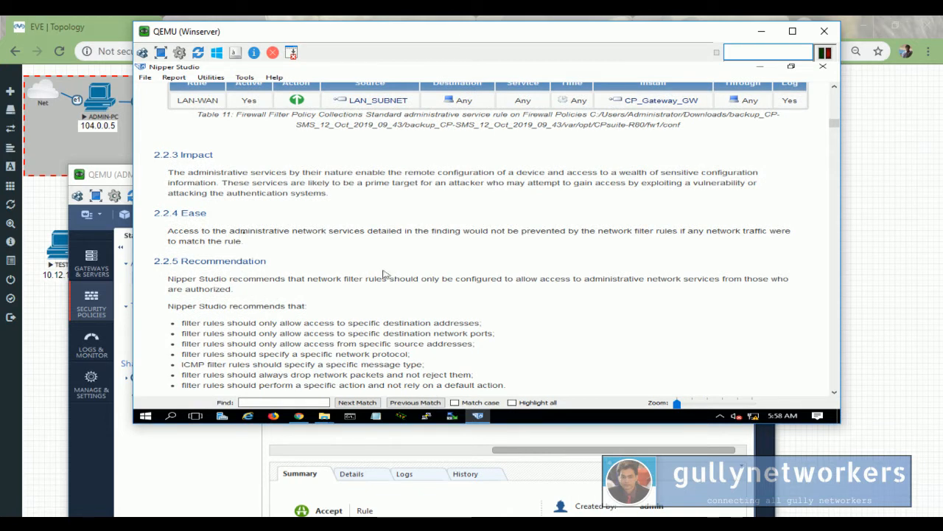
left_click_drag(197, 182, 334, 364)
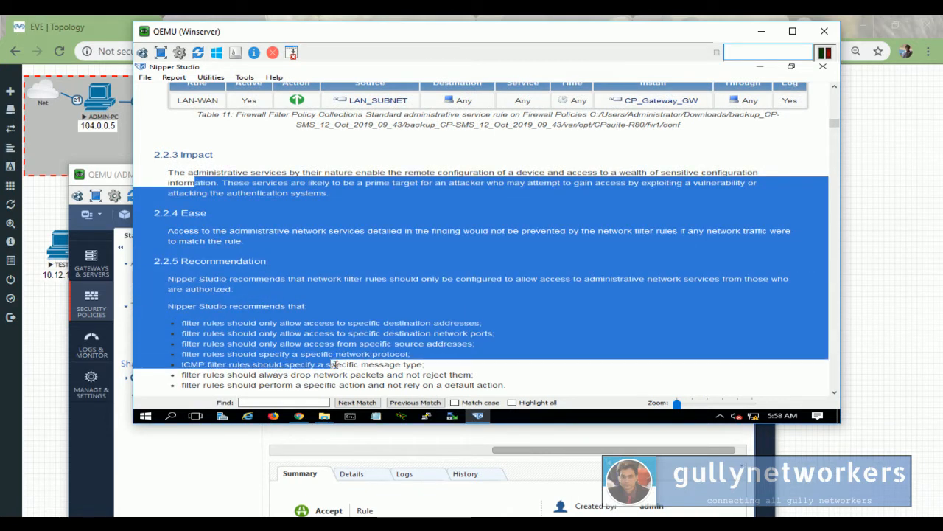
left_click(500, 343)
Examine finding 2.3 on clear-text protocol services, including its severity rating and the LAN-WAN rule in Table 12.
scroll(503, 340, "down", 8)
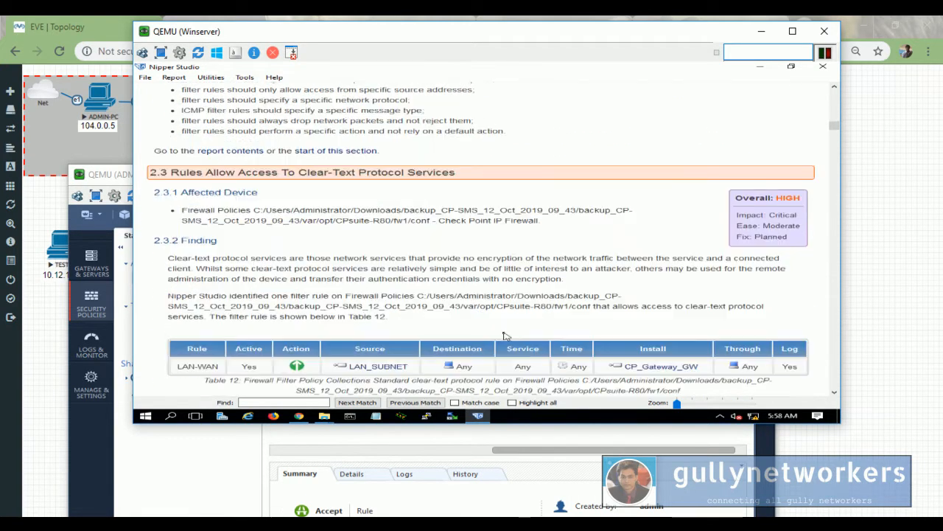
scroll(505, 336, "down", 2)
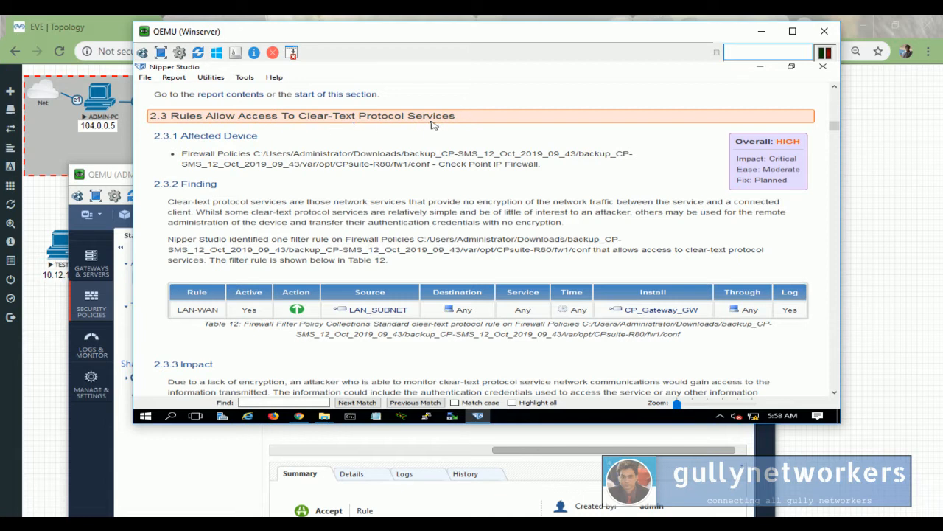
mouse_move(611, 315)
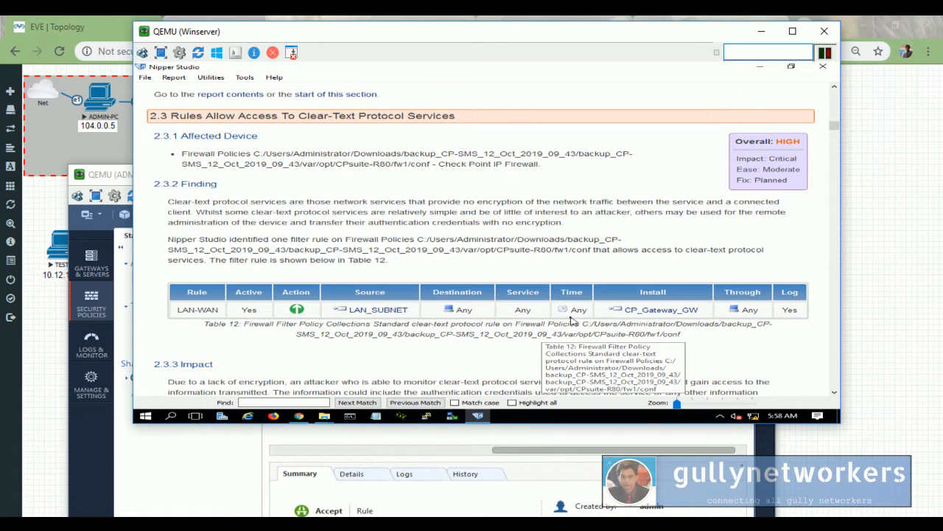
Examine finding 2.4 on packets allowed to any destination and port, from the Table 13 rule through its recommendation.
scroll(571, 313, "down", 15)
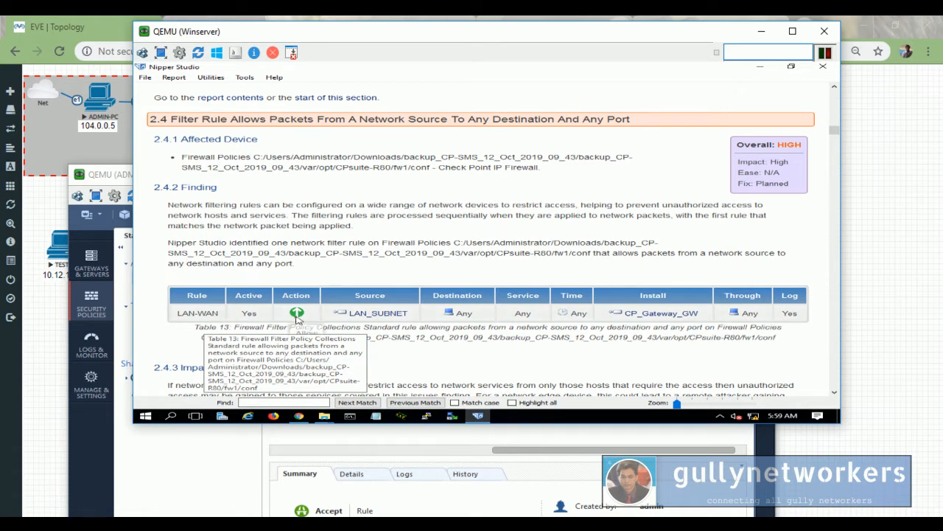
mouse_move(379, 321)
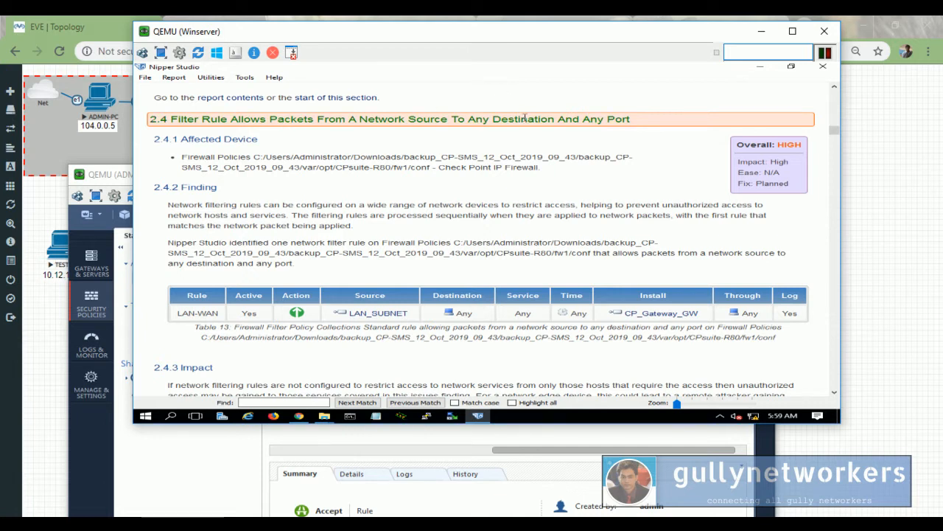
scroll(536, 235, "down", 5)
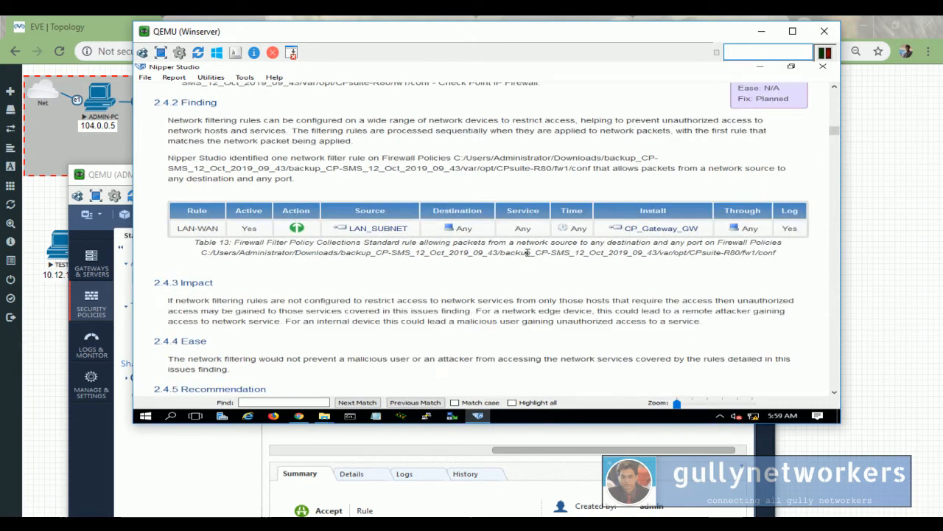
scroll(527, 256, "down", 1)
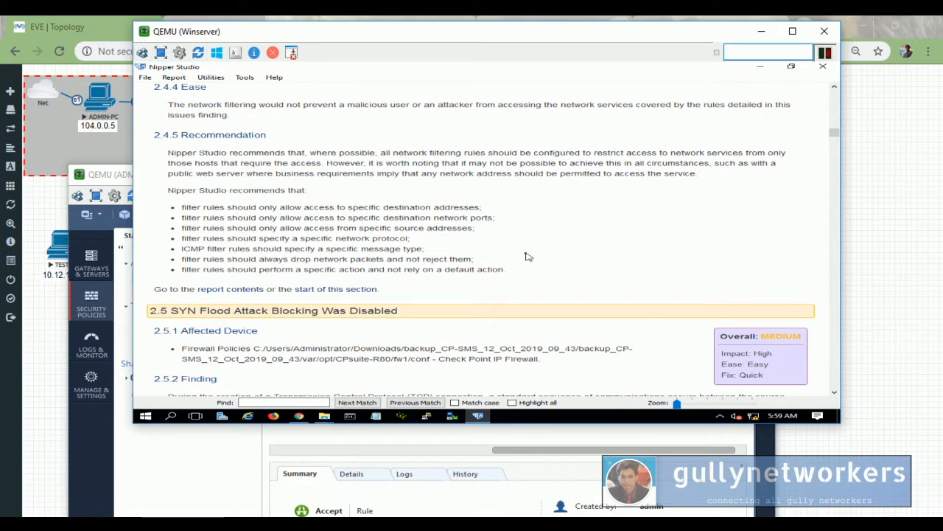
Glance over finding 2.5 on SYN flood blocking, and revisit the list of filter rule recommendations under finding 2.4.
scroll(522, 267, "down", 7)
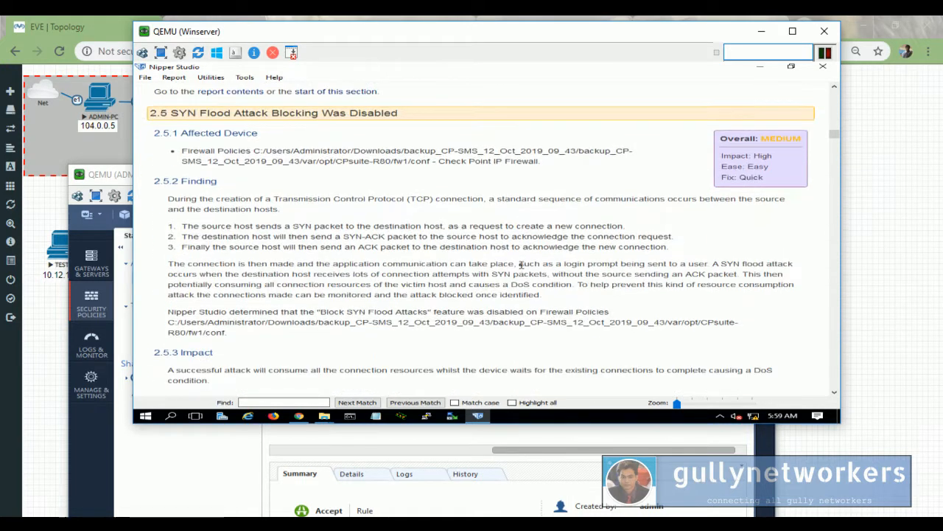
scroll(522, 264, "down", 1)
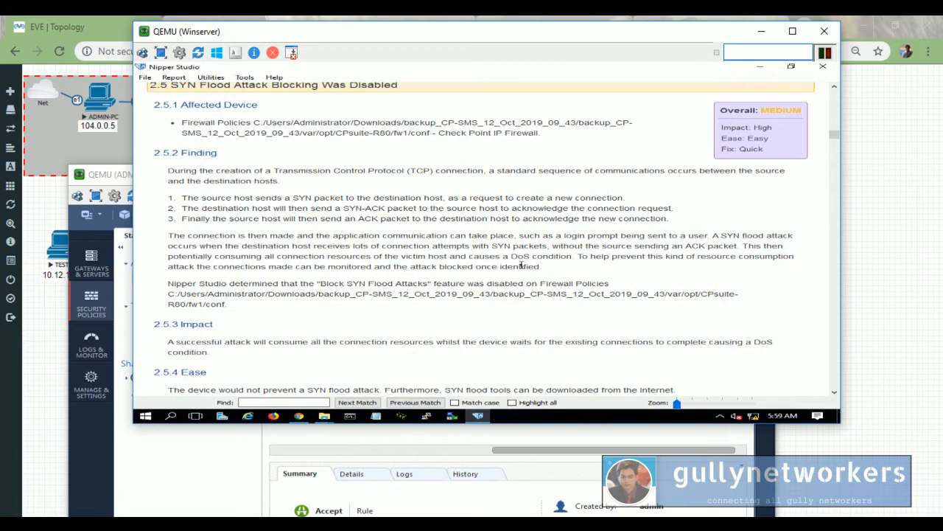
scroll(521, 266, "up", 1)
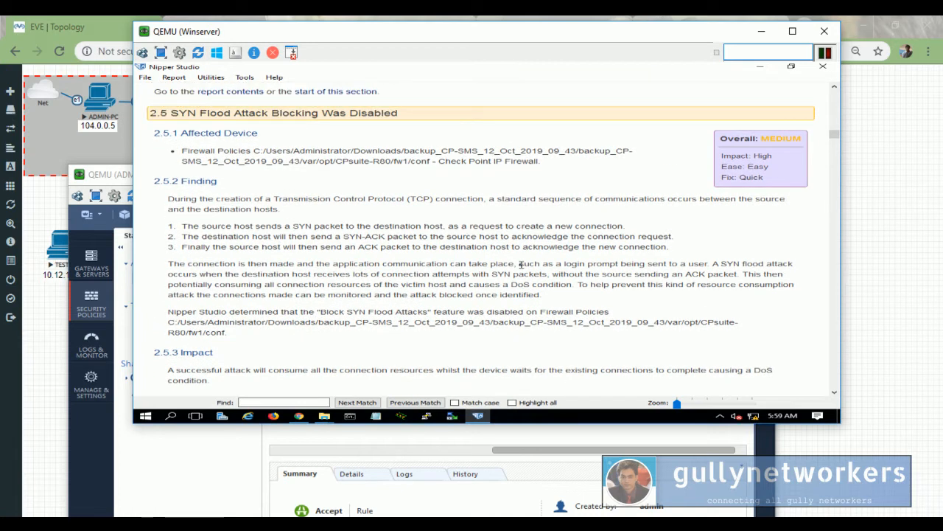
scroll(521, 265, "up", 5)
left_click_drag(296, 151, 507, 231)
left_click(507, 234)
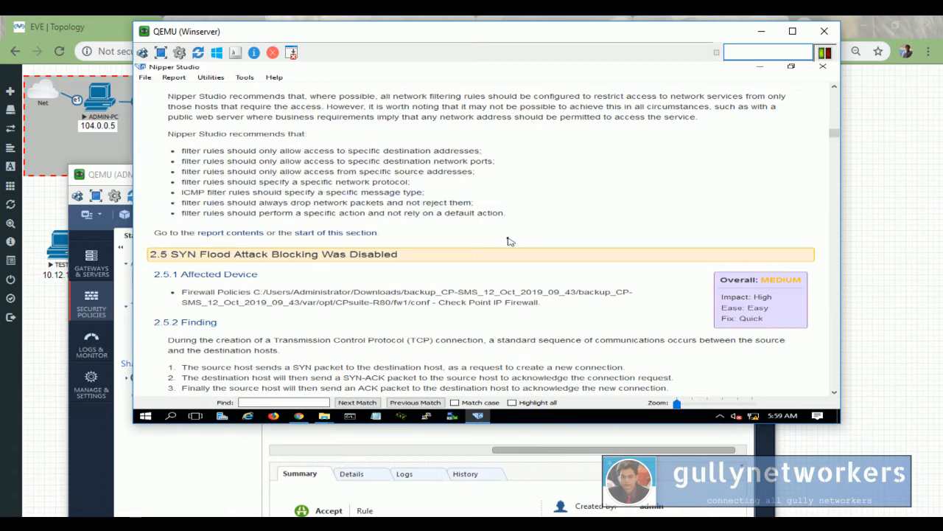
Read finding 2.5 on disabled SYN flood attack blocking, covering its affected device, finding, impact, ease and recommendation.
scroll(508, 240, "down", 3)
scroll(508, 241, "down", 2)
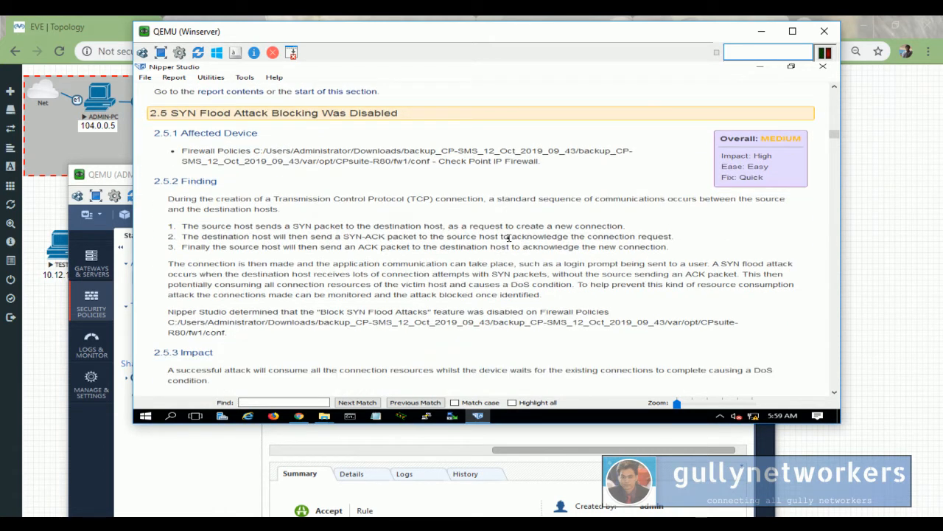
scroll(509, 237, "down", 2)
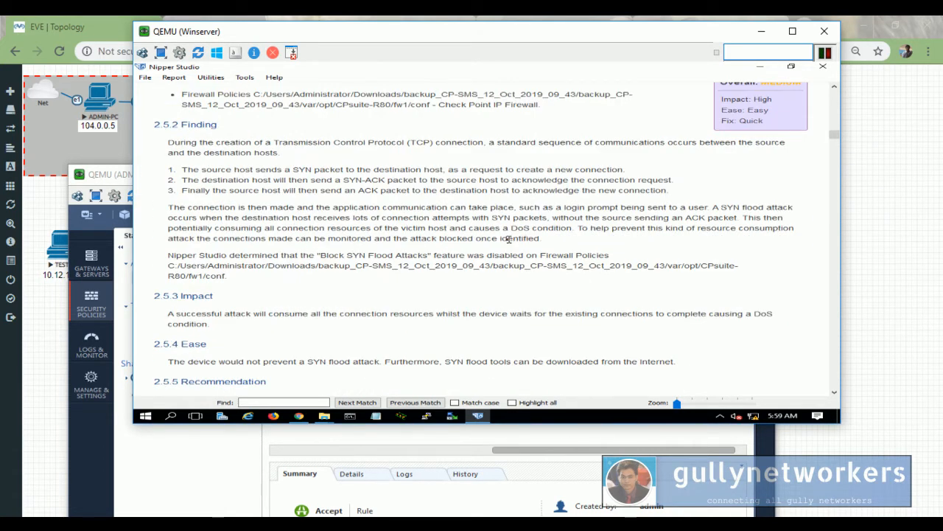
scroll(509, 240, "up", 2)
scroll(509, 240, "down", 4)
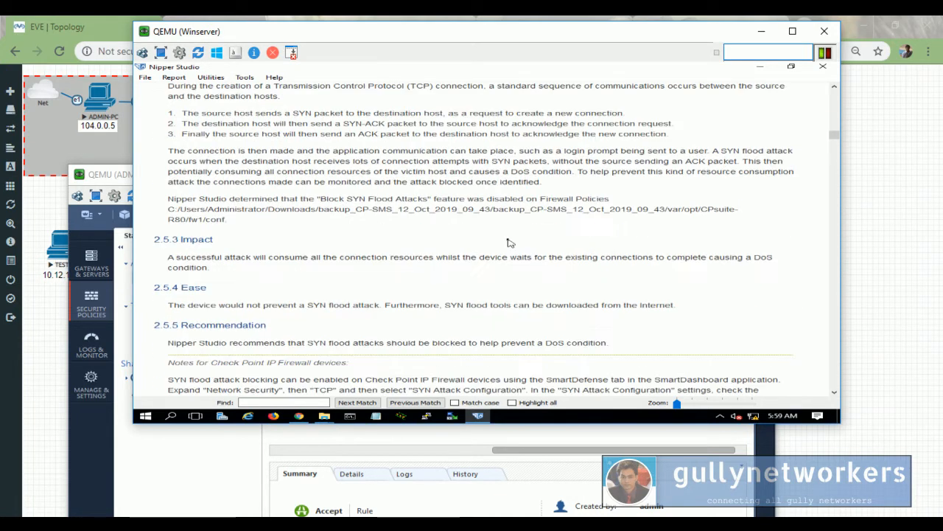
scroll(508, 240, "up", 4)
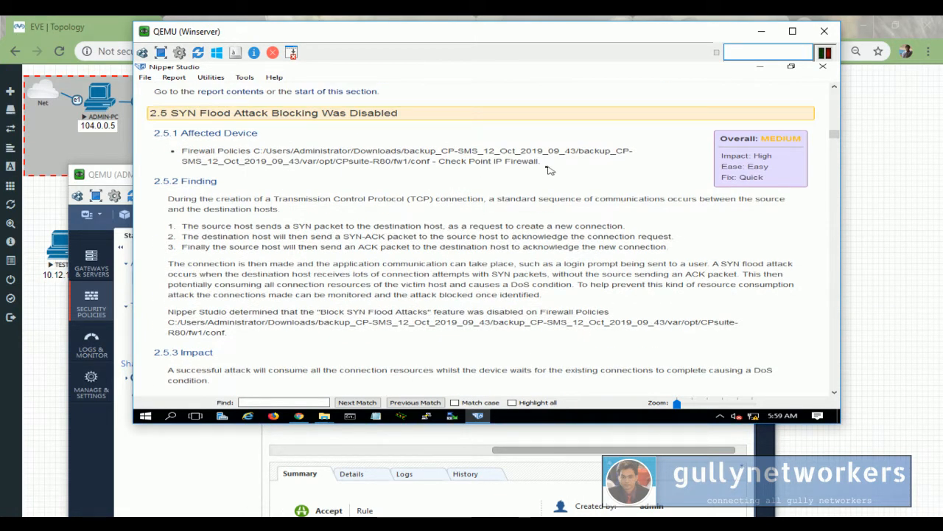
left_click_drag(286, 185, 182, 147)
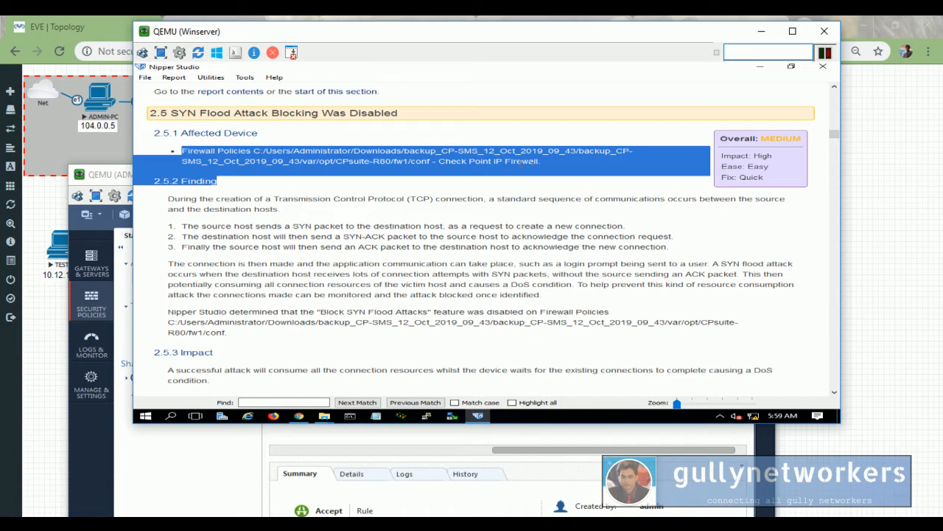
left_click(576, 170)
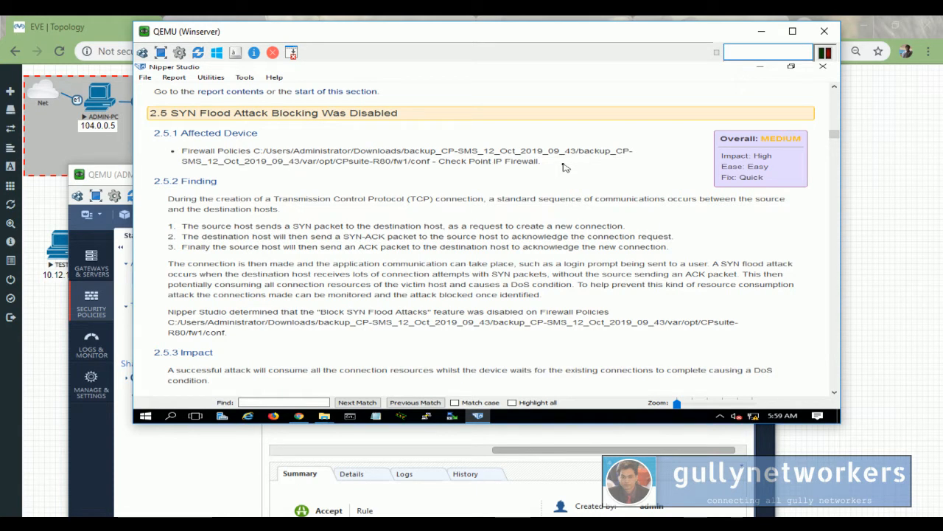
scroll(560, 260, "down", 4)
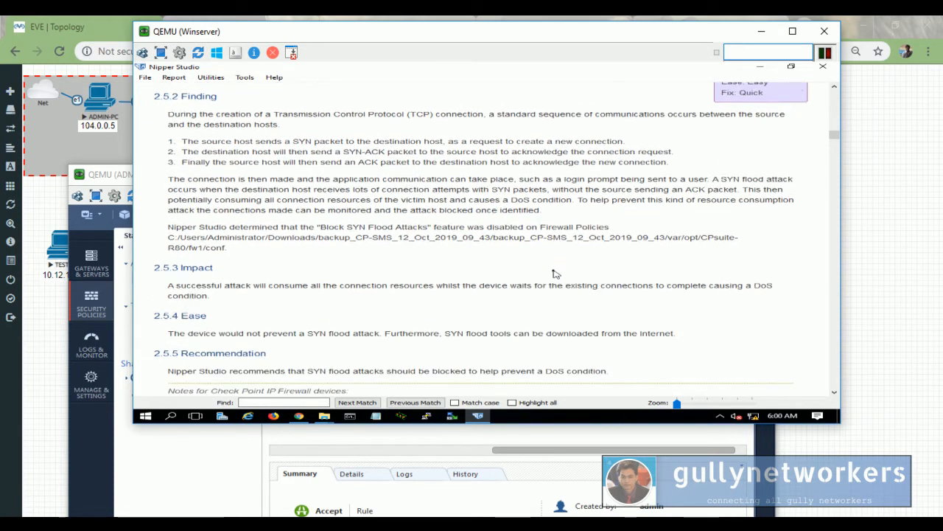
Compare finding 2.6 on potentially unnecessary services with rule 1's Services & Applications entry in SmartConsole, and return to the Nipper Studio report.
scroll(556, 275, "down", 3)
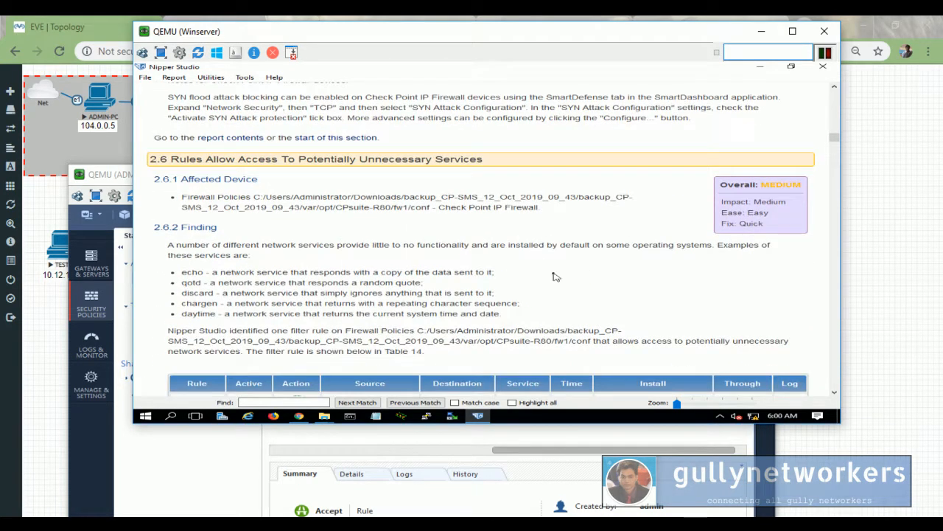
scroll(557, 276, "down", 2)
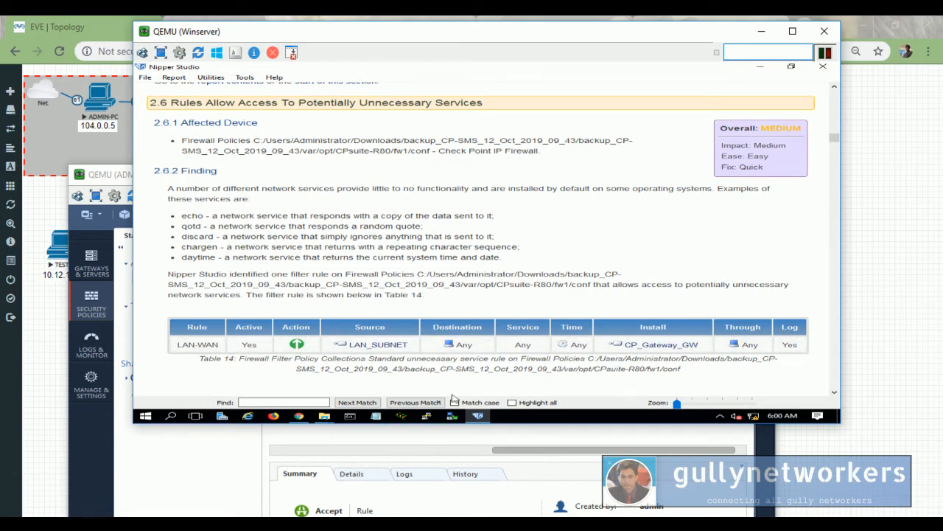
left_click(403, 440)
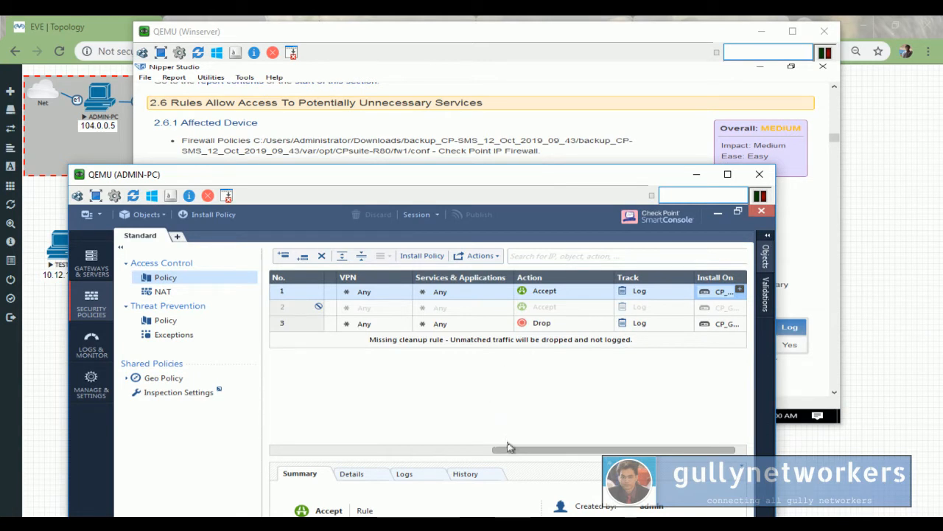
left_click_drag(507, 449, 459, 451)
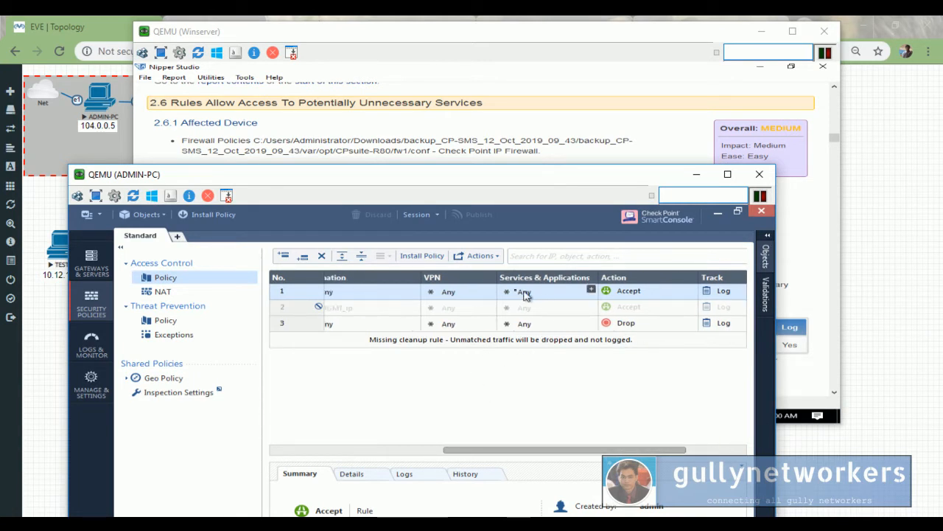
mouse_move(492, 451)
left_mouse_down()
mouse_move(321, 466)
mouse_move(495, 464)
left_mouse_up()
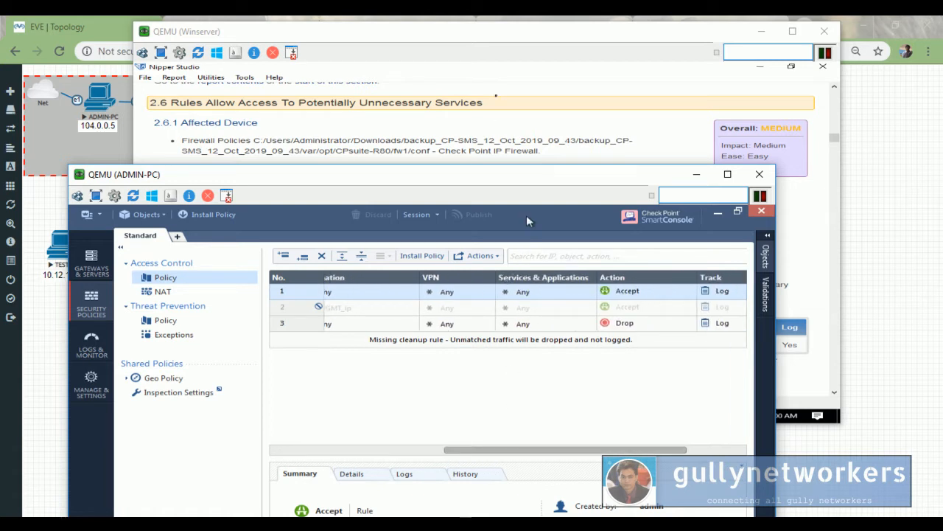
left_click(567, 129)
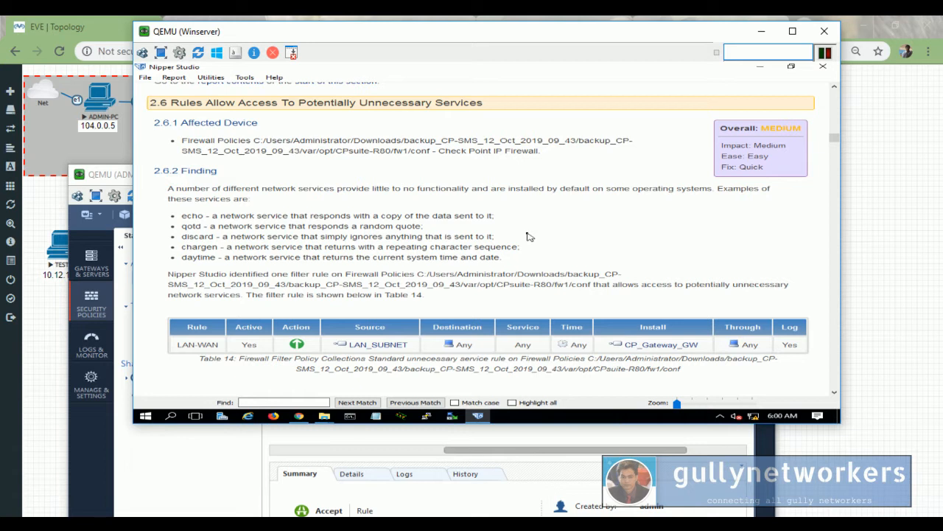
Read the impact, ease and recommendation of finding 2.6 on potentially unnecessary services.
scroll(527, 236, "down", 3)
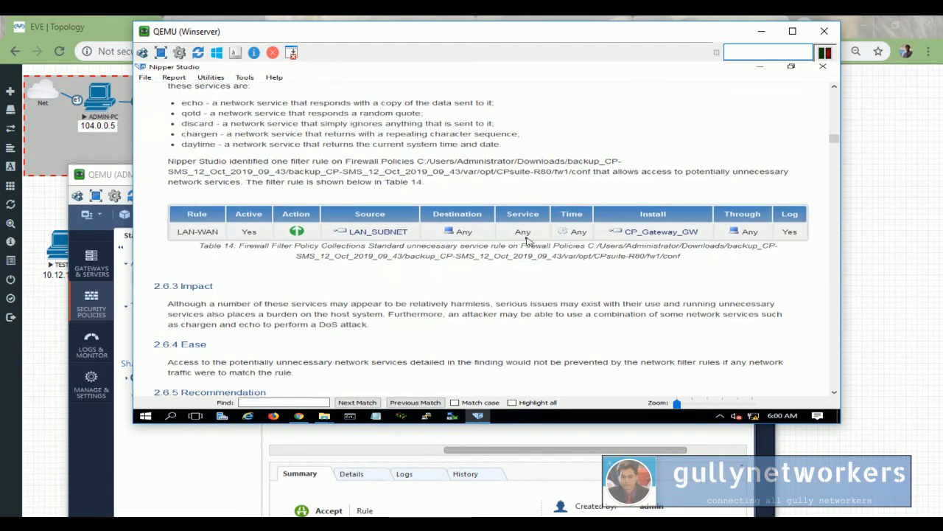
scroll(527, 239, "down", 2)
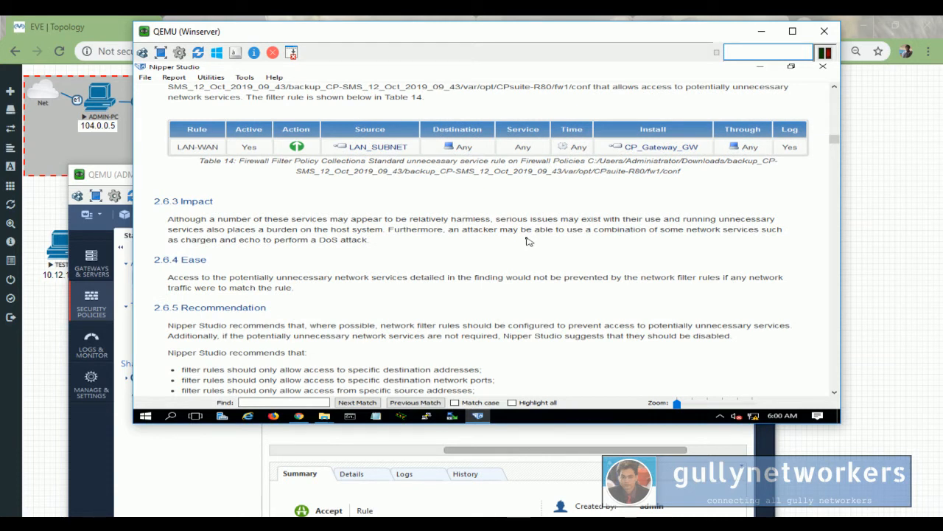
scroll(528, 241, "down", 2)
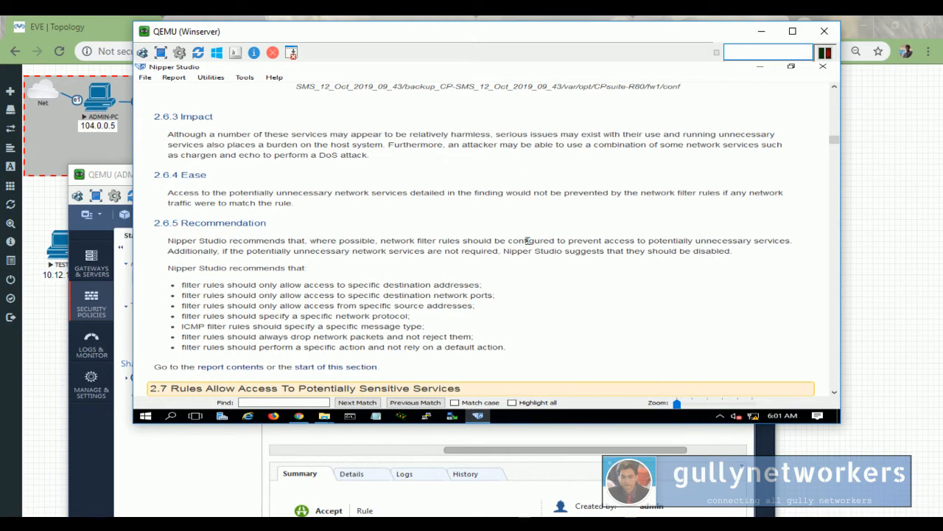
Examine finding 2.7 on access to potentially sensitive services and the LAN-WAN rule in Table 15.
scroll(529, 242, "down", 2)
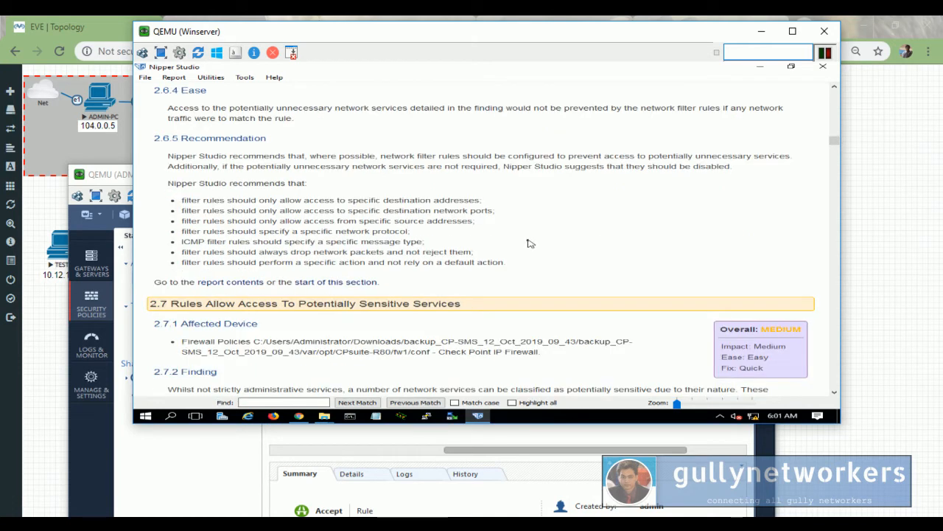
scroll(528, 243, "down", 2)
scroll(528, 243, "down", 3)
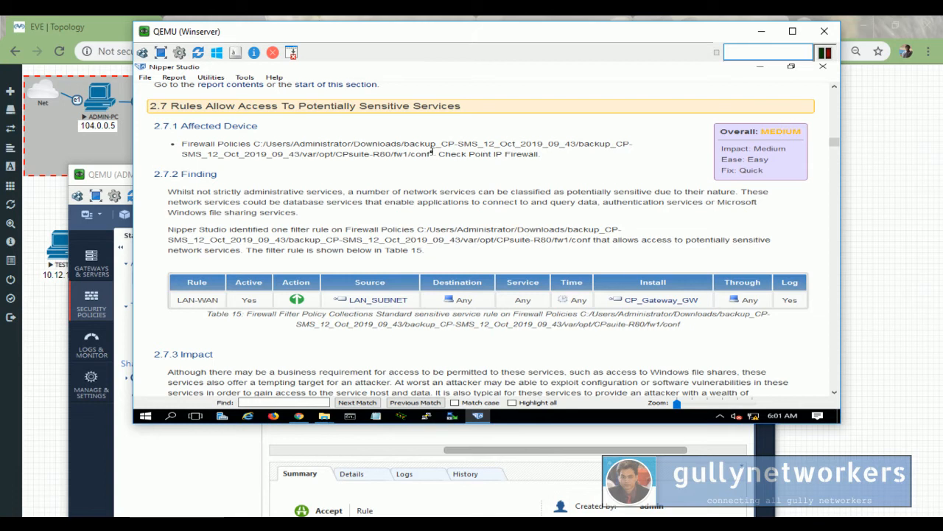
Examine finding 2.8 on user account names containing "admin", including the user table and its impact.
scroll(431, 151, "down", 11)
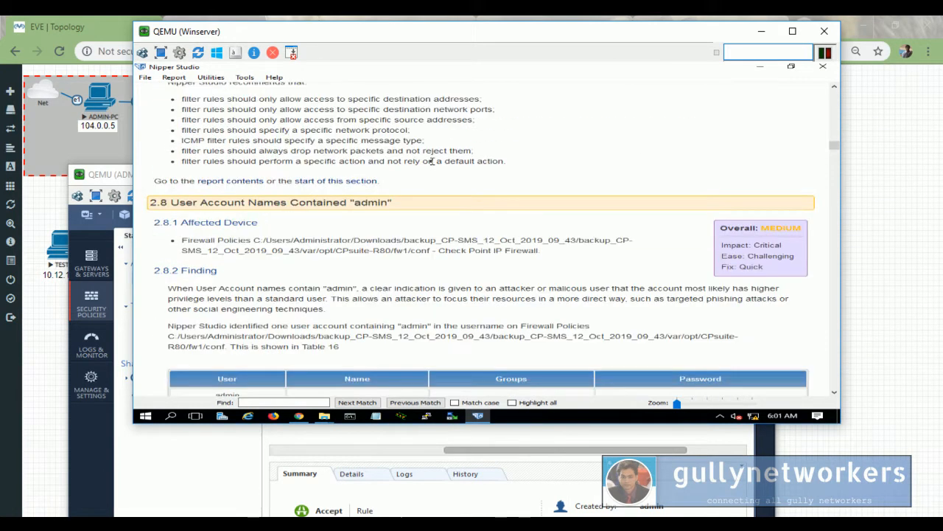
scroll(432, 161, "down", 2)
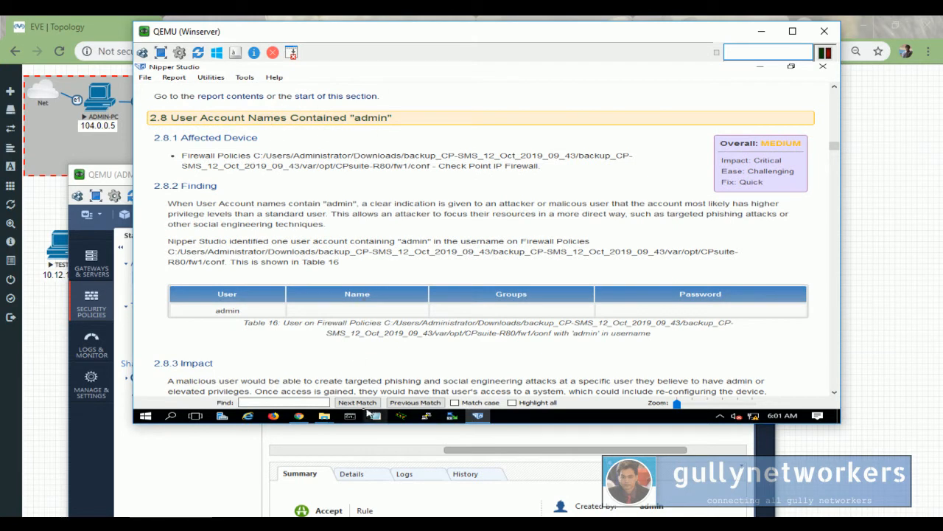
scroll(398, 338, "down", 1)
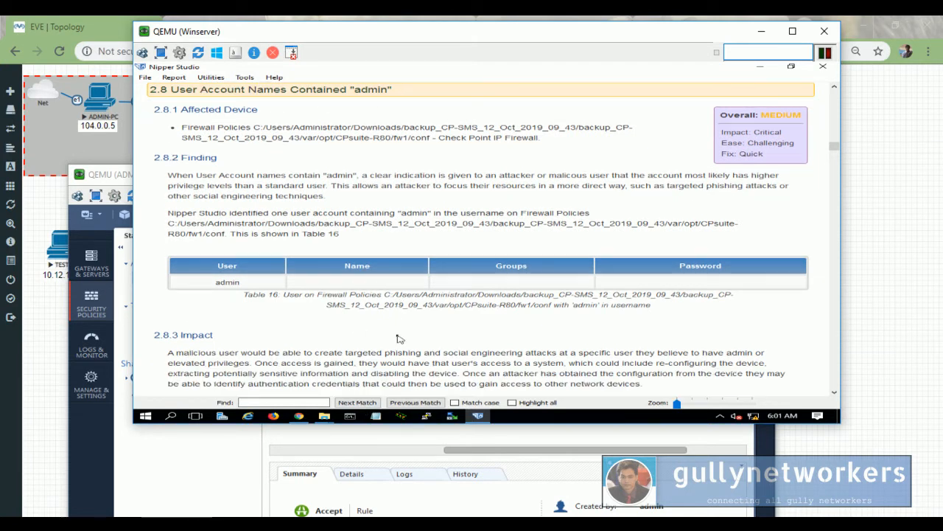
Read the impact, ease and recommendation of finding 2.8 and the details of finding 2.9 on filter rules allowing any protocol.
scroll(398, 338, "down", 7)
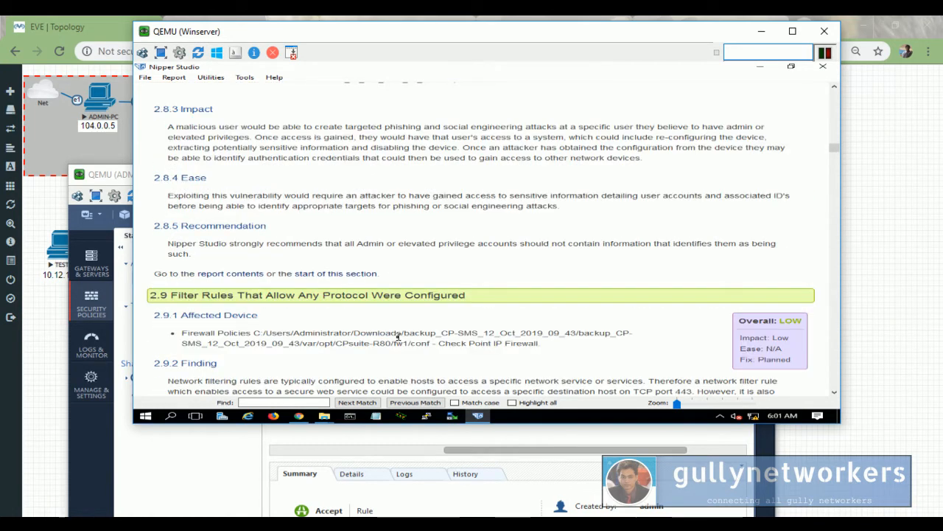
scroll(398, 337, "down", 1)
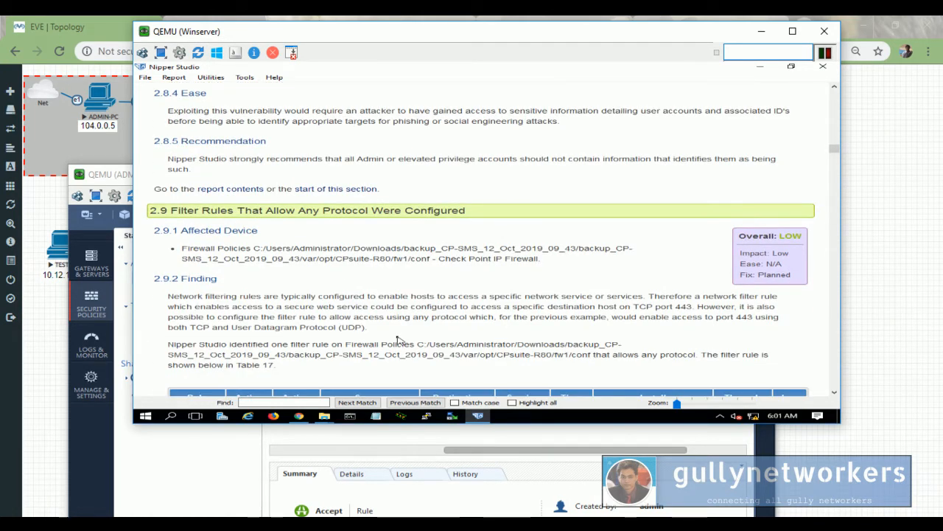
scroll(398, 339, "down", 20)
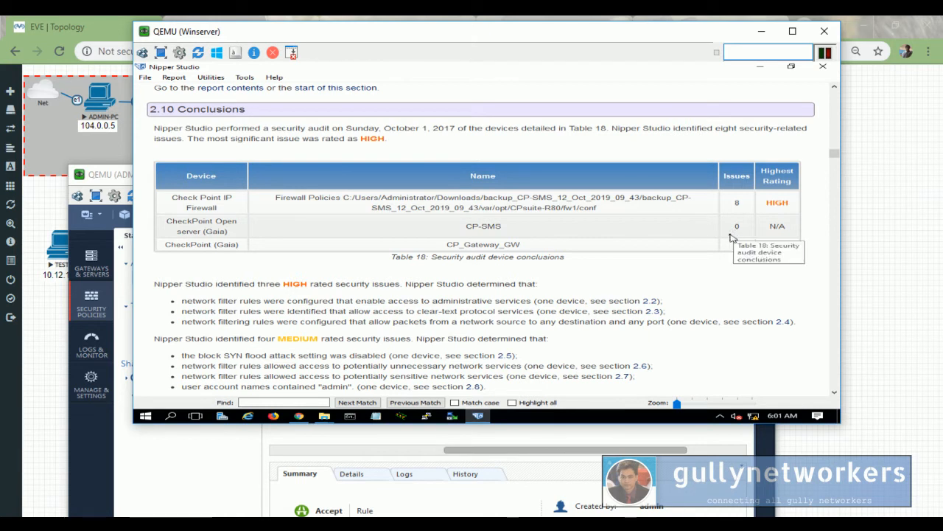
Review section 2.10 Conclusions, including the device issue table, the issues listed by severity and the classification charts.
scroll(729, 236, "down", 5)
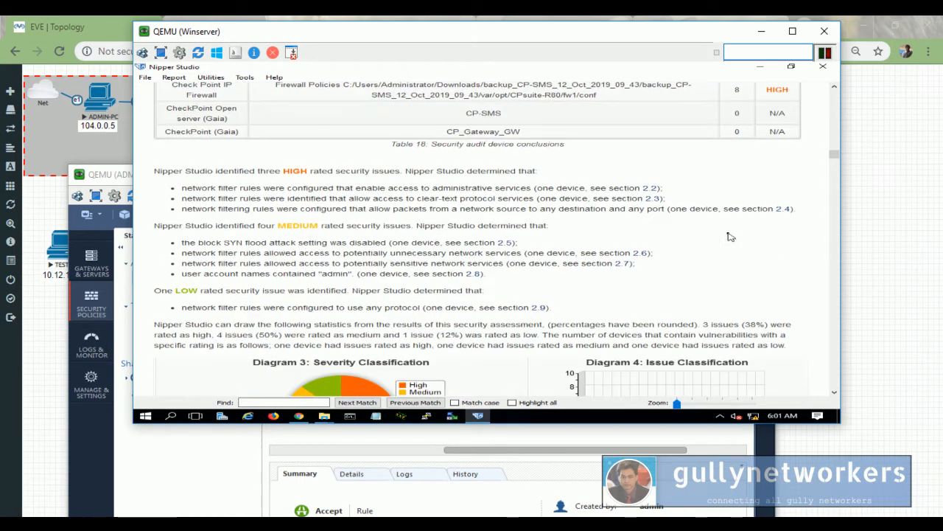
scroll(728, 236, "down", 1)
scroll(730, 237, "up", 2)
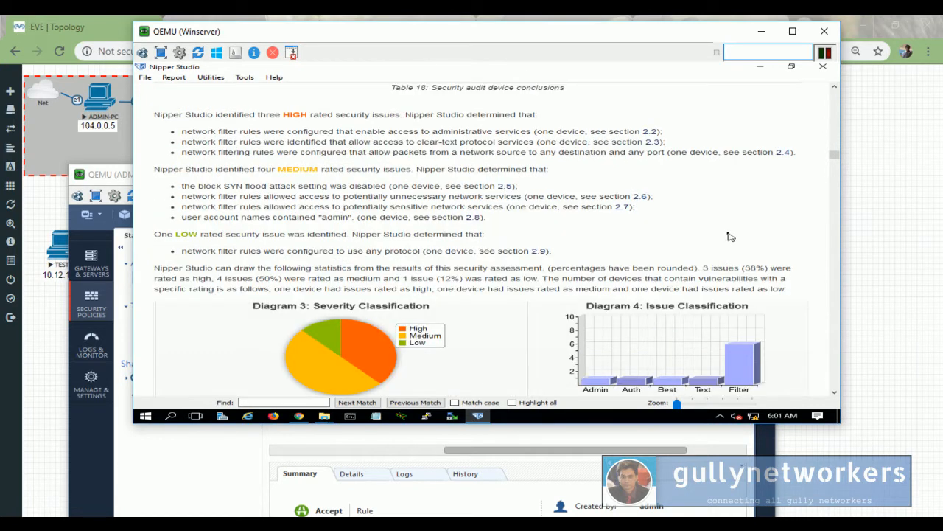
scroll(729, 236, "down", 6)
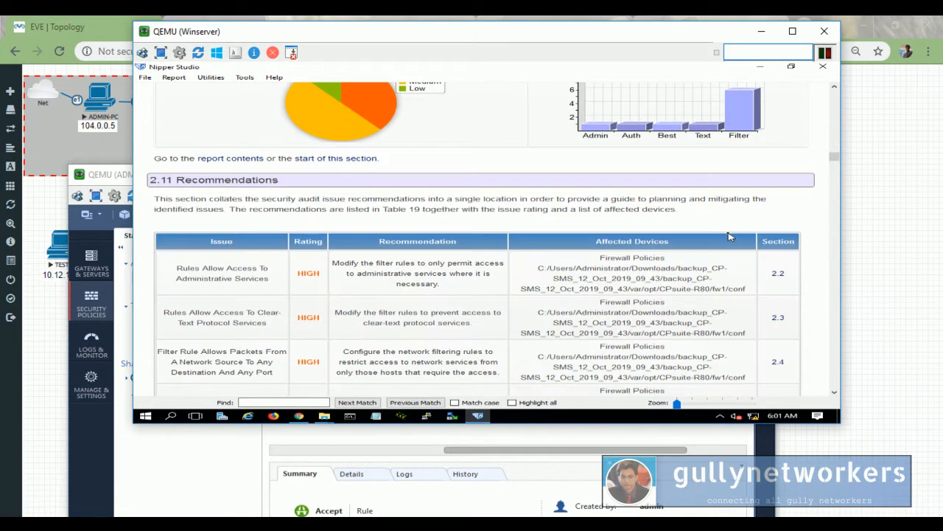
Enlarge the Winserver window and review the 2.11 Recommendations table and the mitigation classification of the issues.
scroll(729, 236, "down", 2)
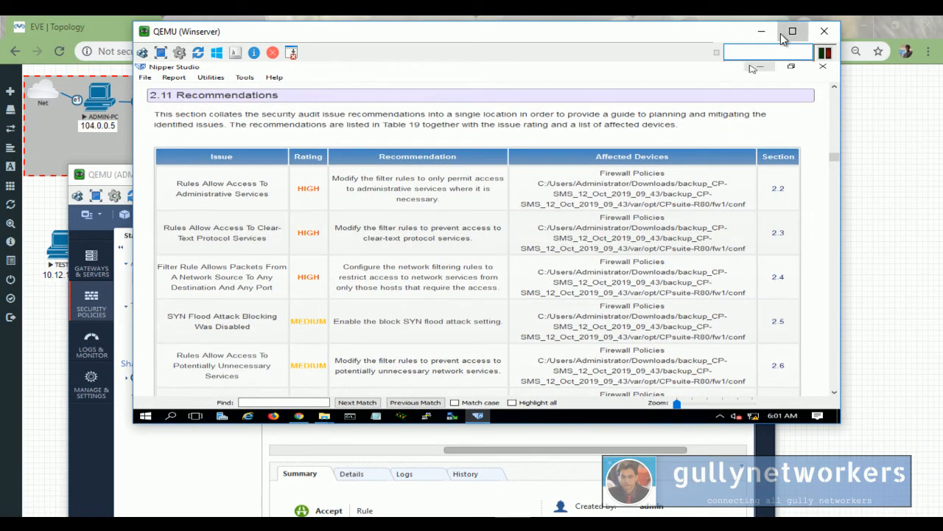
left_click(785, 33)
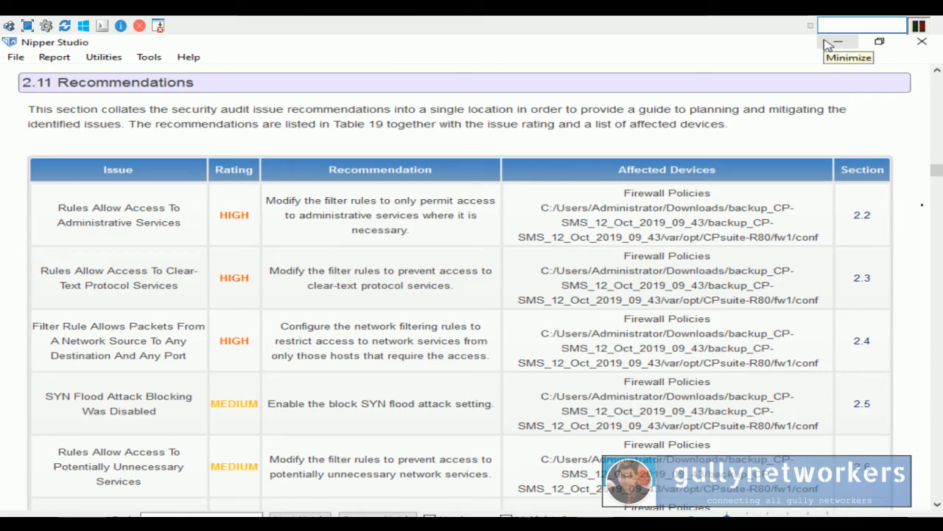
scroll(874, 221, "down", 18)
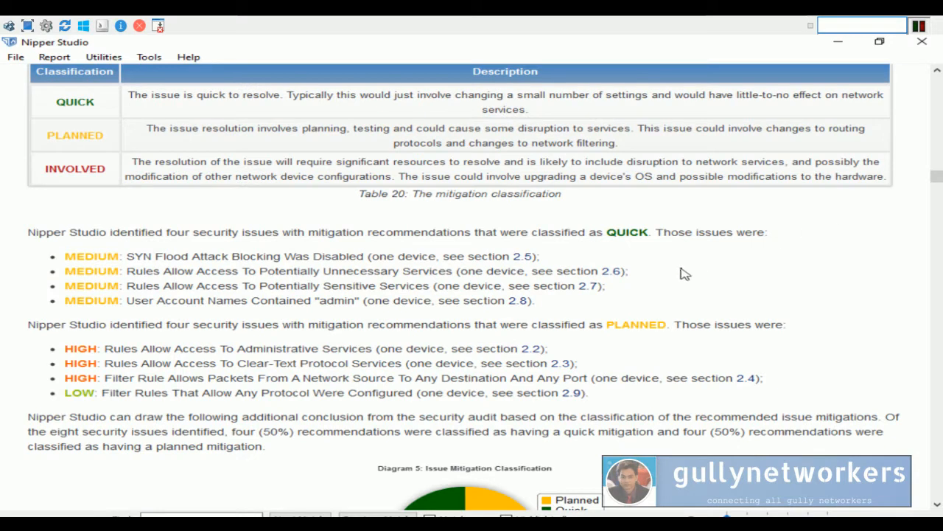
Examine the Vulnerability Audit in part 3, covering its introduction, the audited device versions and the conclusions table.
scroll(684, 274, "down", 10)
scroll(684, 282, "down", 5)
scroll(685, 282, "up", 3)
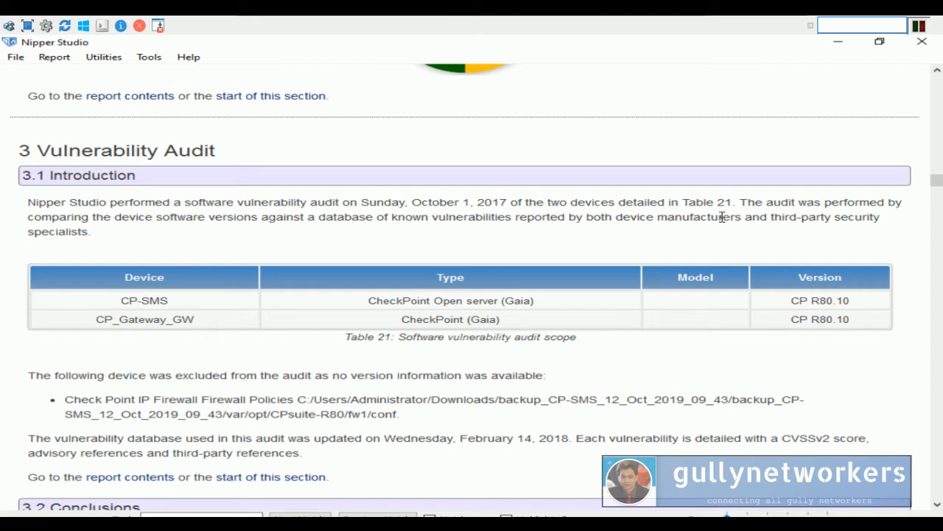
scroll(723, 219, "down", 1)
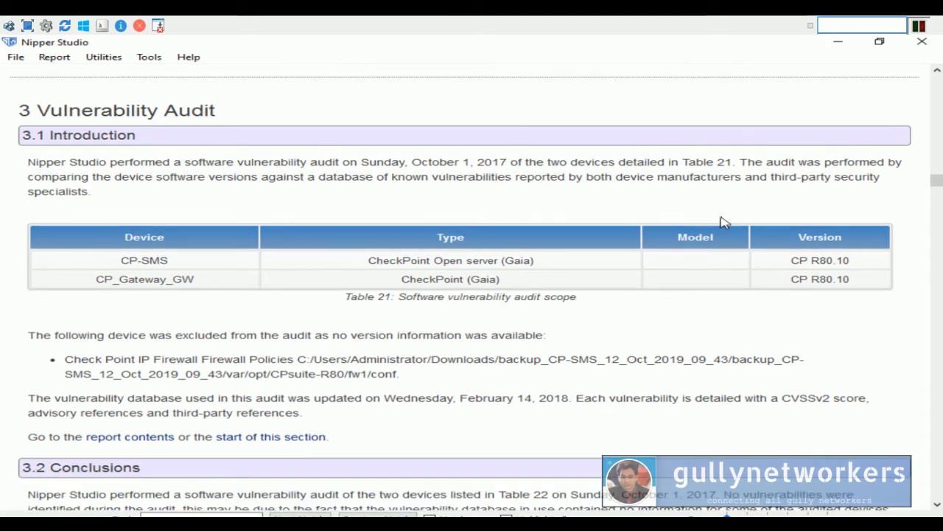
scroll(723, 223, "down", 5)
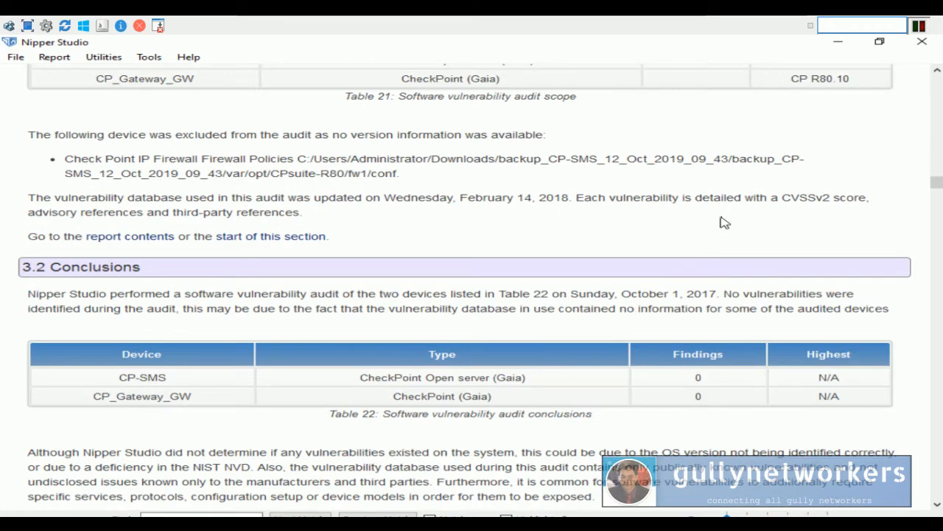
scroll(723, 222, "down", 4)
scroll(724, 223, "up", 12)
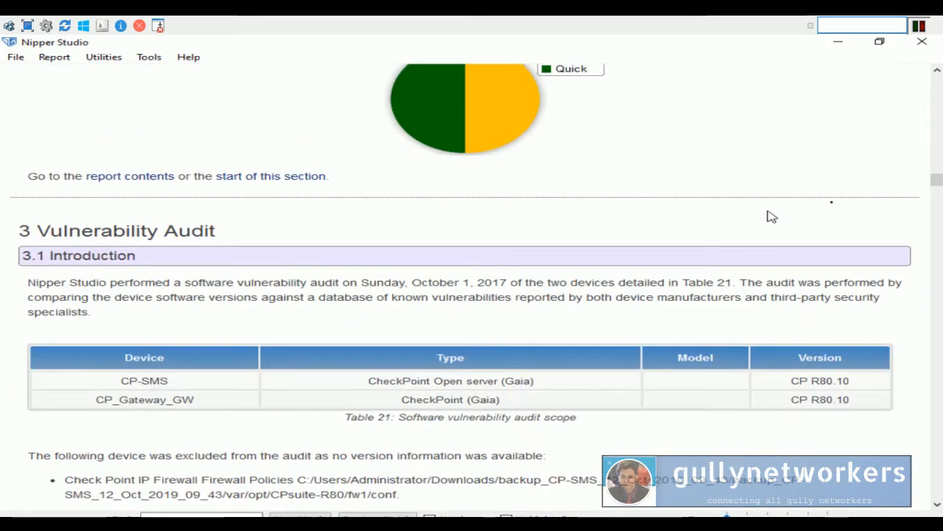
Save the audit report in HTML format as checkpoint_audit in the Downloads folder.
left_click_drag(936, 179, 906, 50)
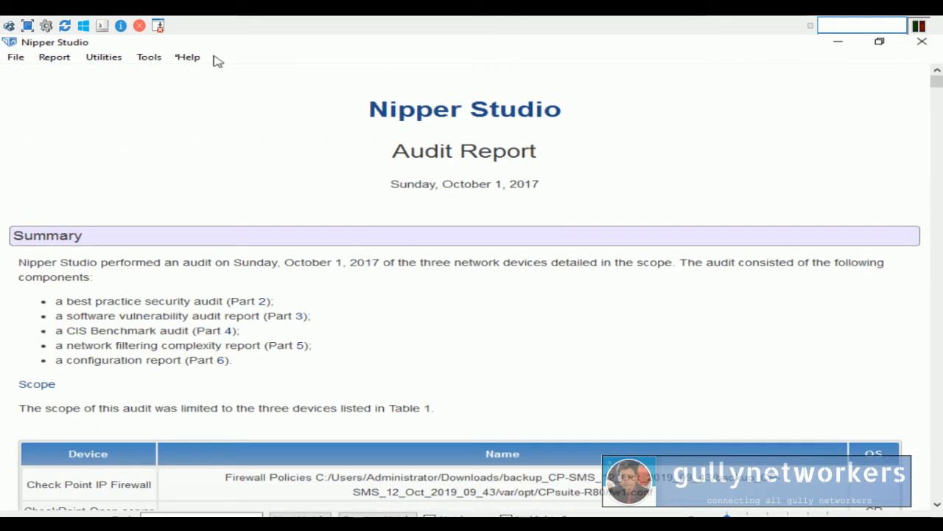
left_click(46, 57)
mouse_move(19, 57)
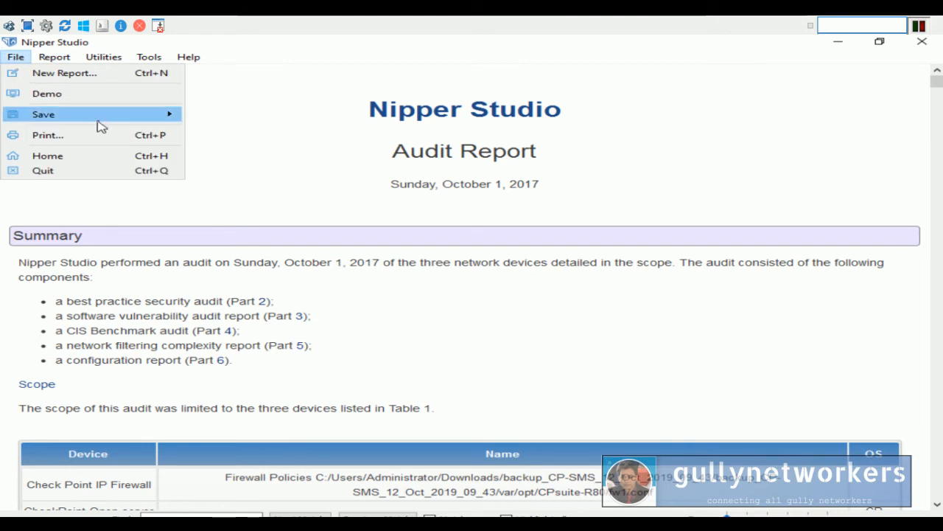
mouse_move(140, 124)
left_click(248, 131)
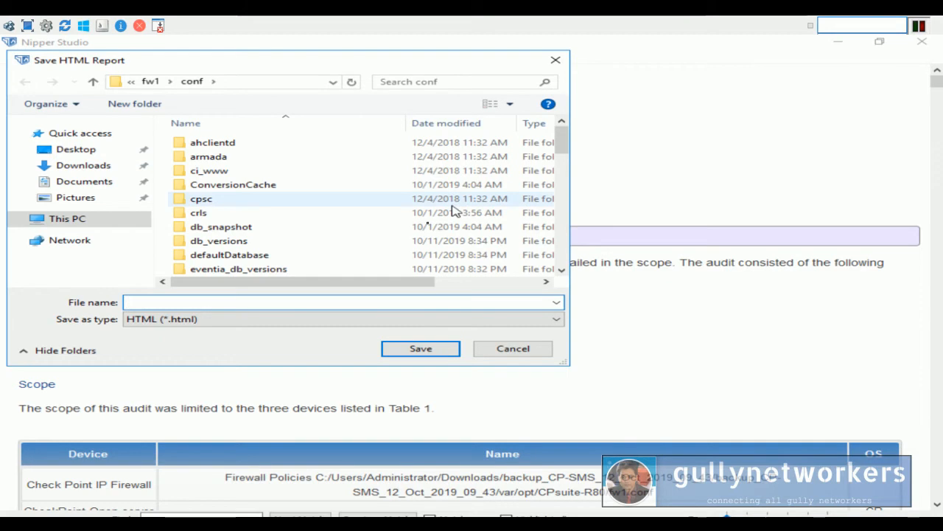
left_click(93, 167)
left_click(302, 300)
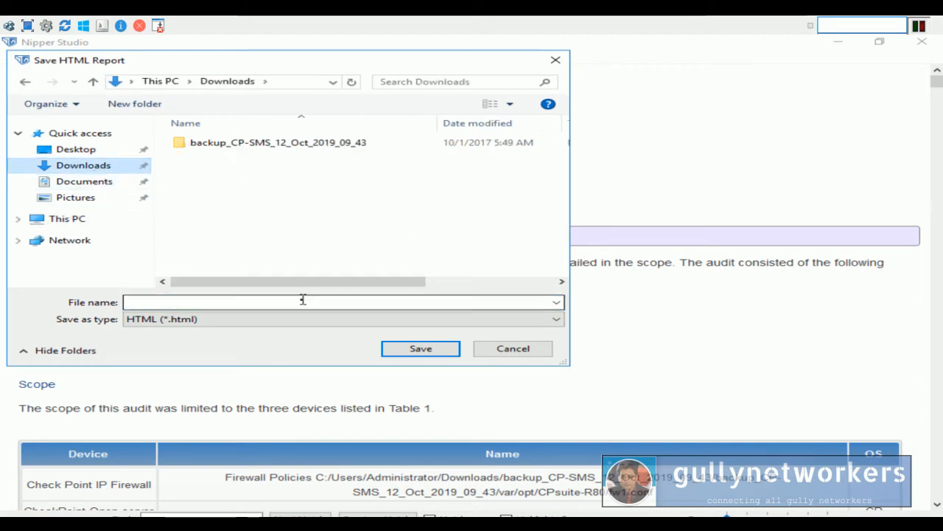
type("ch")
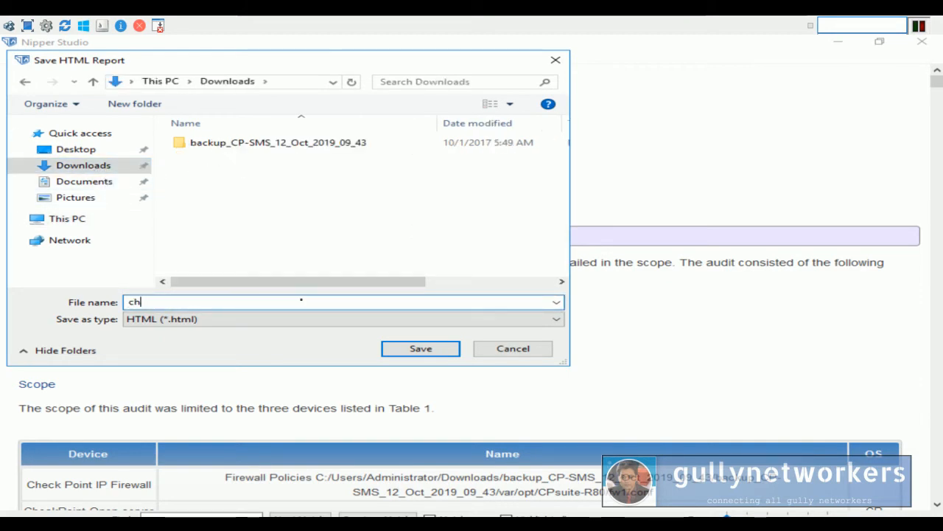
type("eckpoint_audit")
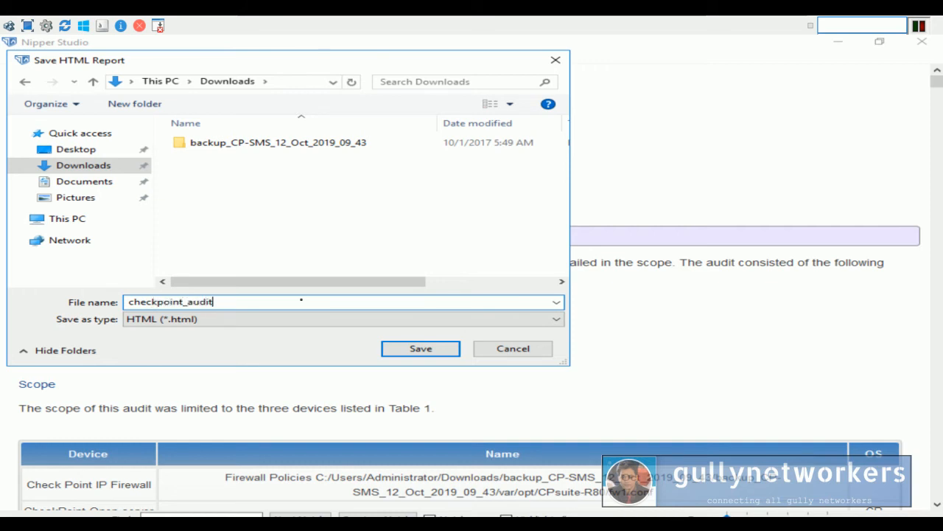
key("Return")
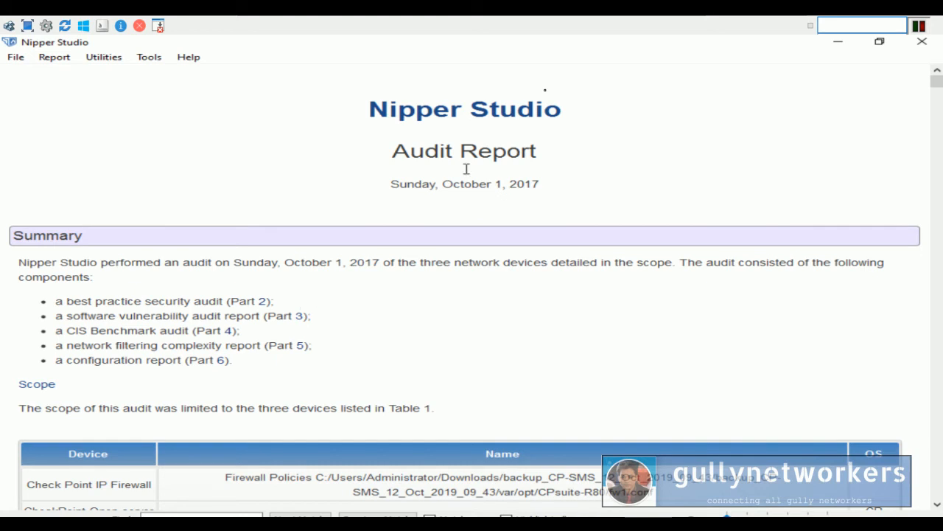
Minimize Nipper Studio on the Winserver and open checkpoint_audit.html from the Downloads folder in Google Chrome.
left_click(669, 23)
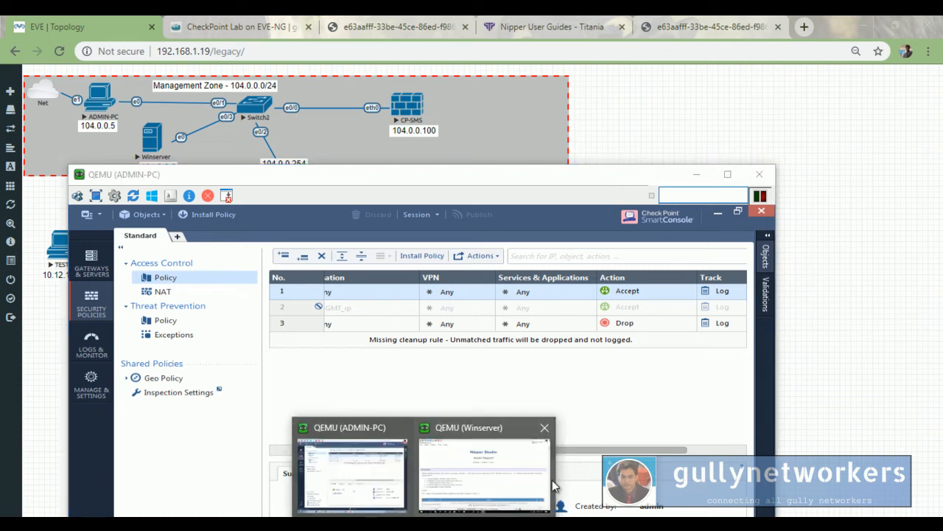
left_click(548, 495)
left_click(834, 42)
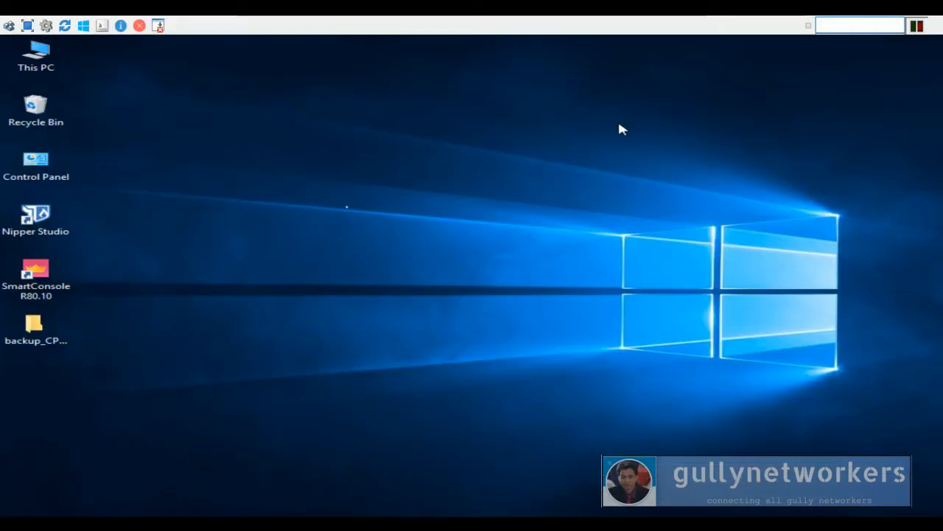
mouse_move(270, 502)
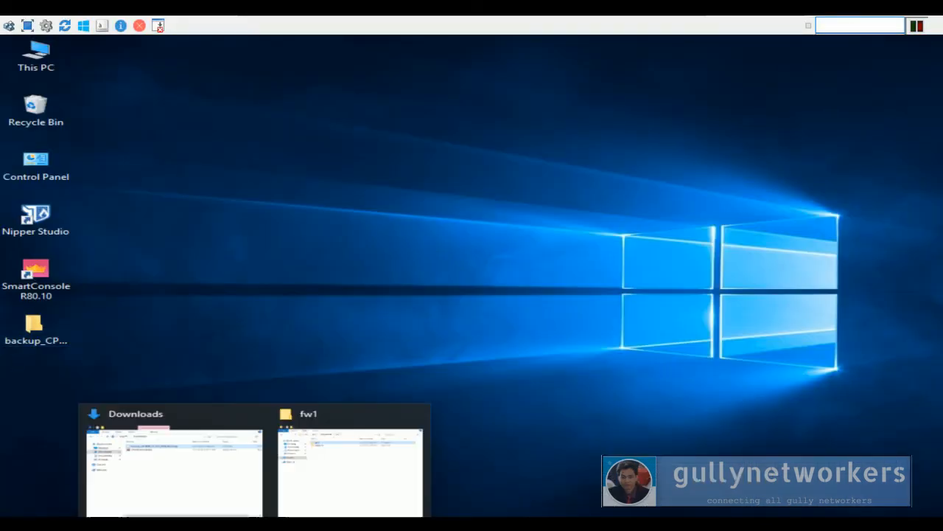
left_click(215, 463)
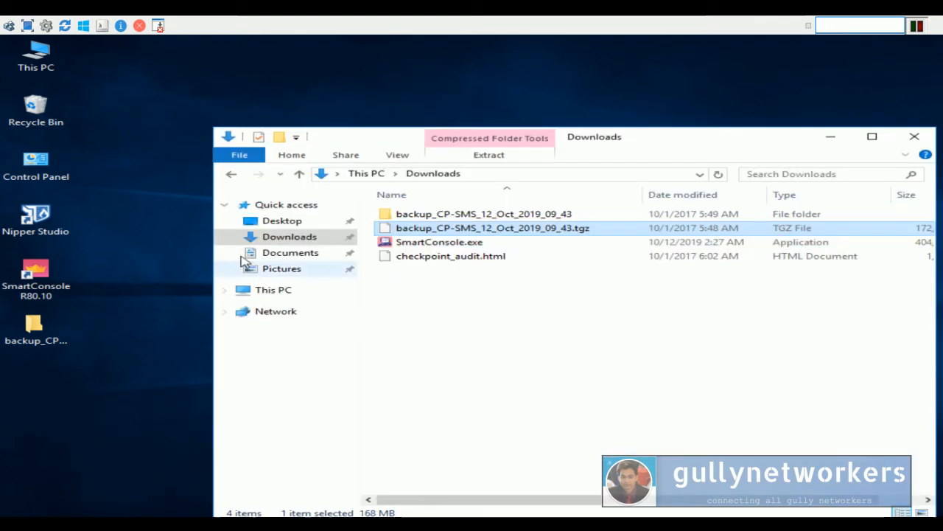
left_click(436, 258)
right_click(436, 258)
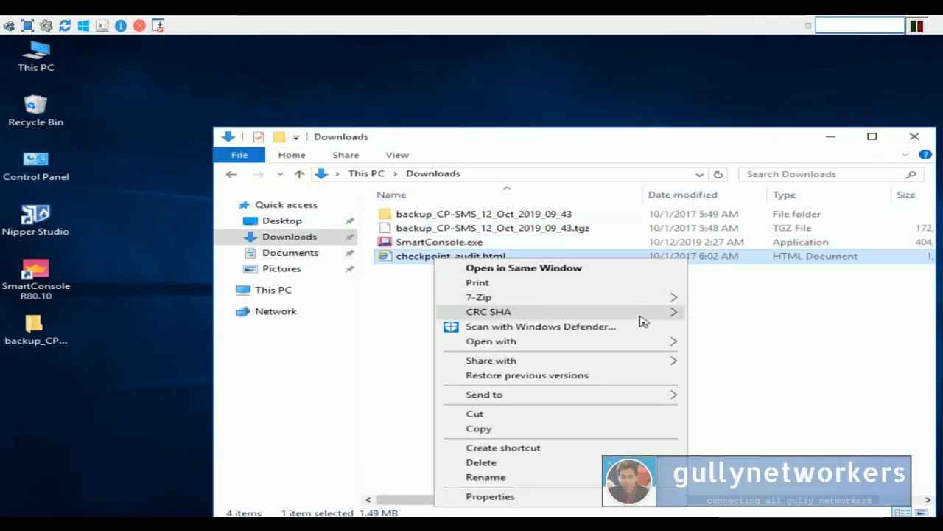
mouse_move(653, 343)
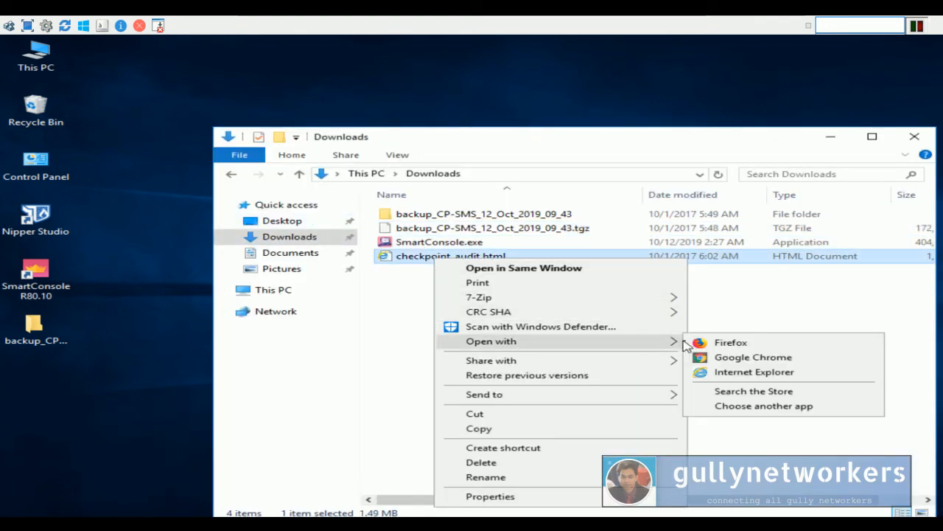
left_click(746, 360)
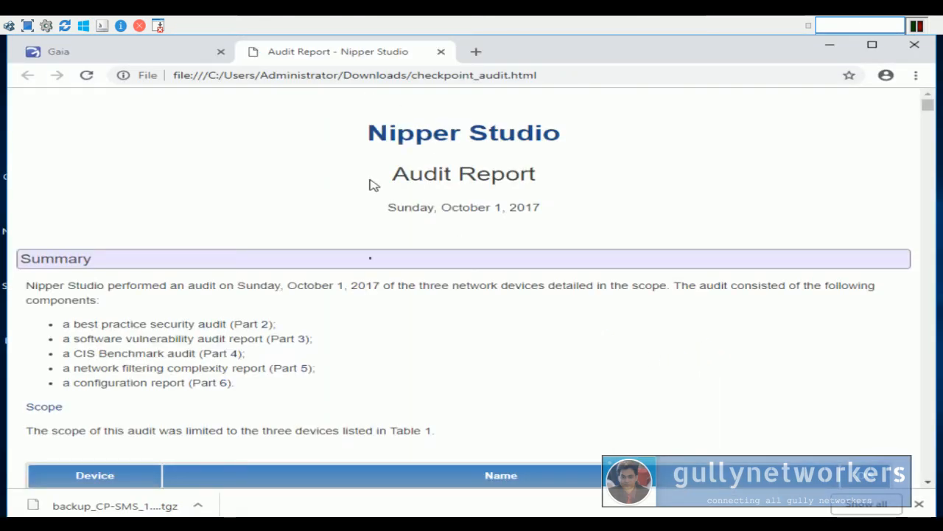
Look through the exported audit report in Chrome at 90% zoom, from the device scope to the service group tables.
scroll(484, 236, "down", 5)
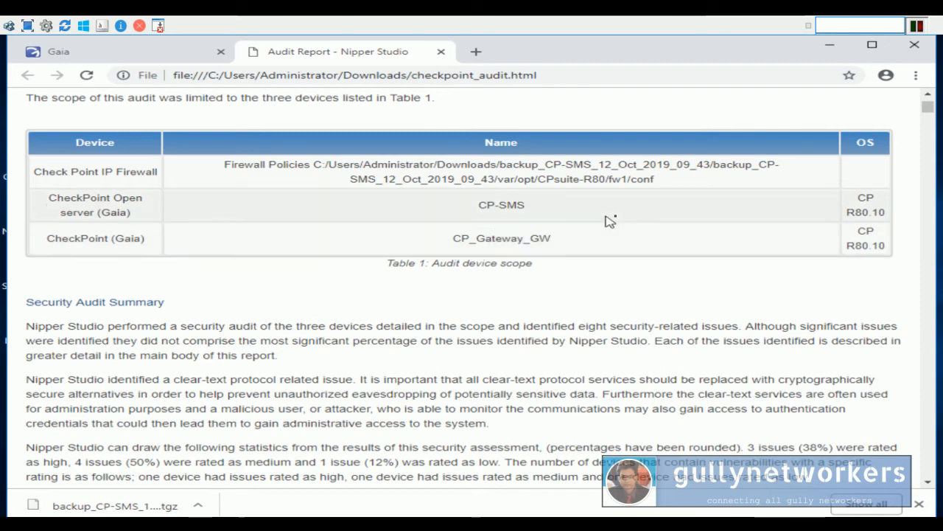
key("ctrl+minus")
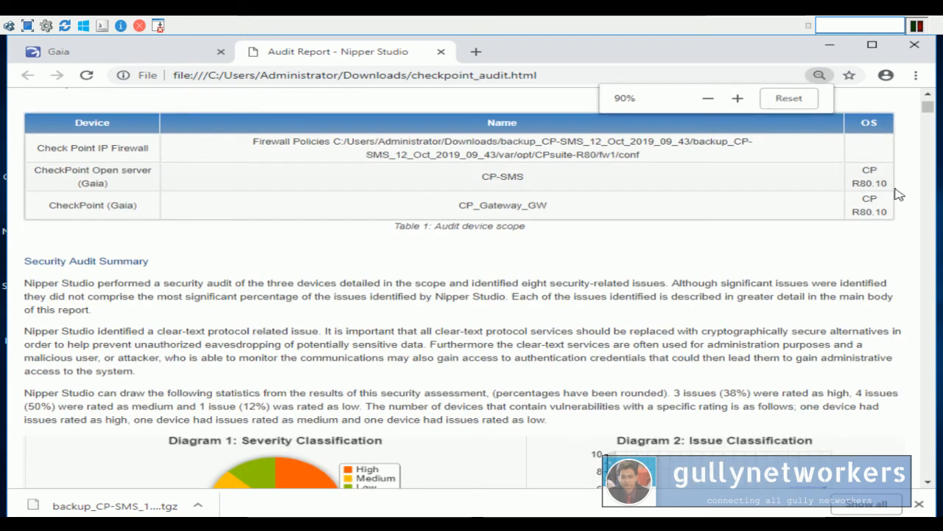
left_click_drag(927, 107, 929, 408)
scroll(898, 391, "up", 5)
scroll(903, 389, "up", 15)
scroll(903, 389, "up", 6)
scroll(902, 388, "up", 10)
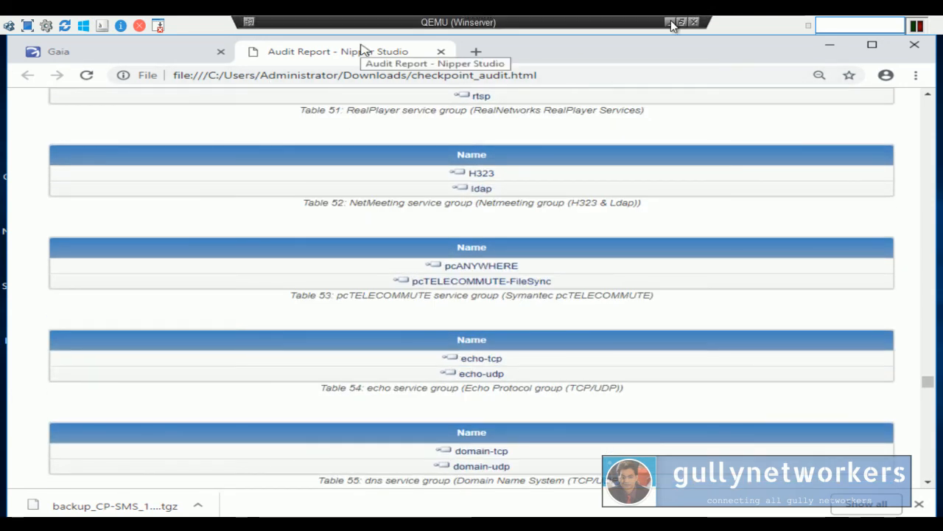
Leave the Winserver window and show the network topology diagram on the gullynetworkers "CheckPoint Lab on EVE-NG" page.
left_click(671, 23)
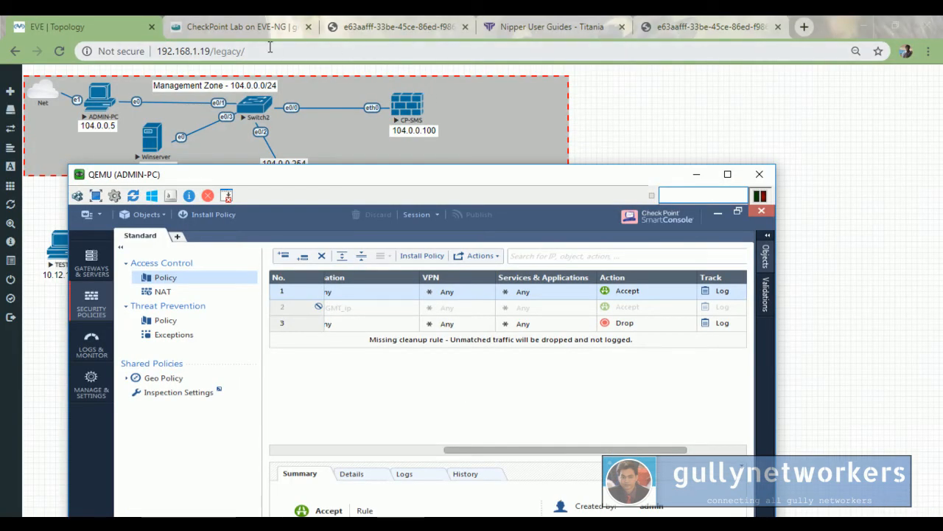
left_click(240, 28)
scroll(240, 205, "up", 4)
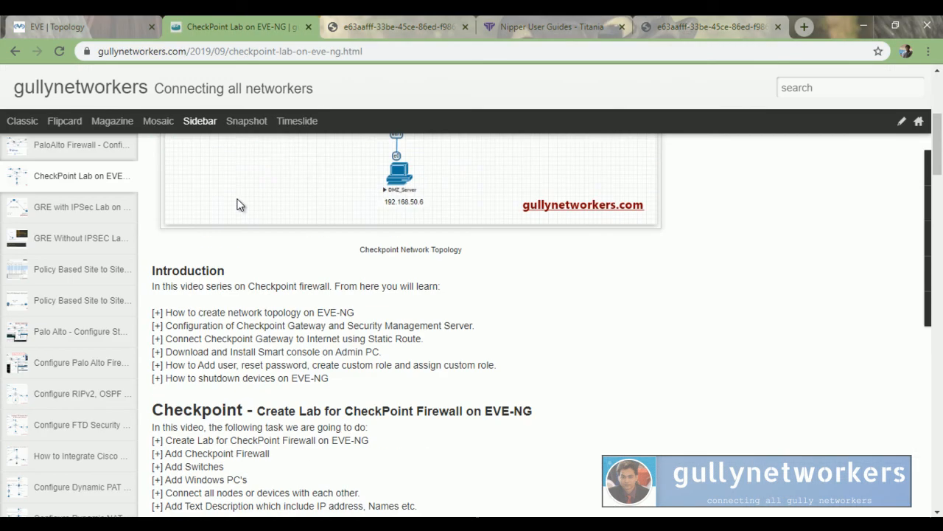
scroll(239, 205, "up", 5)
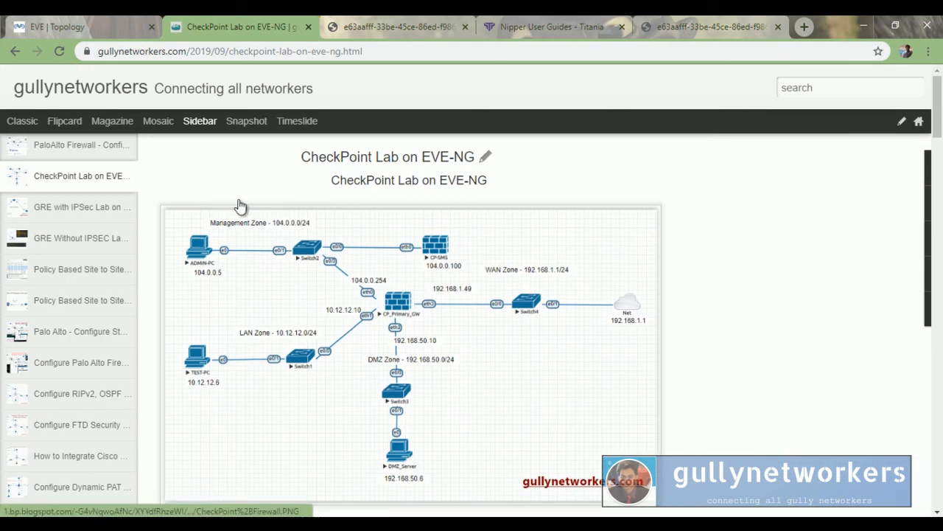
left_click(545, 523)
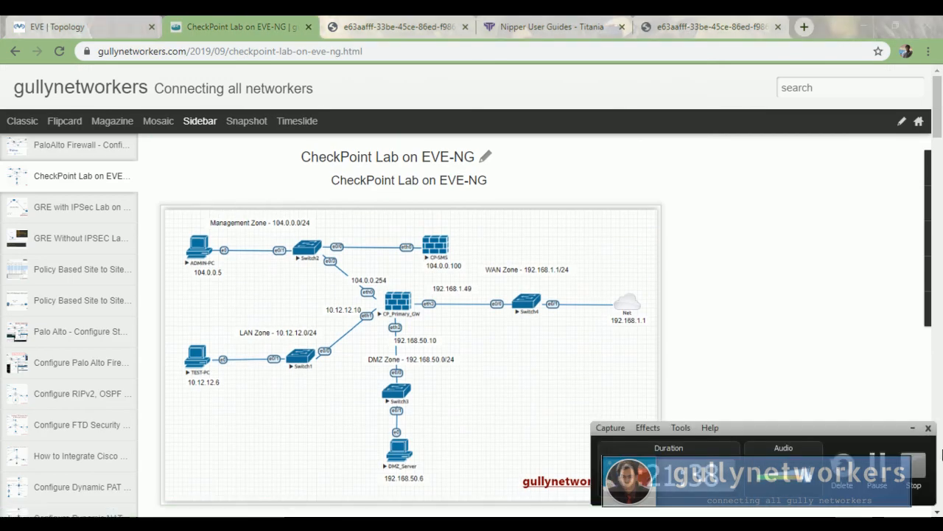